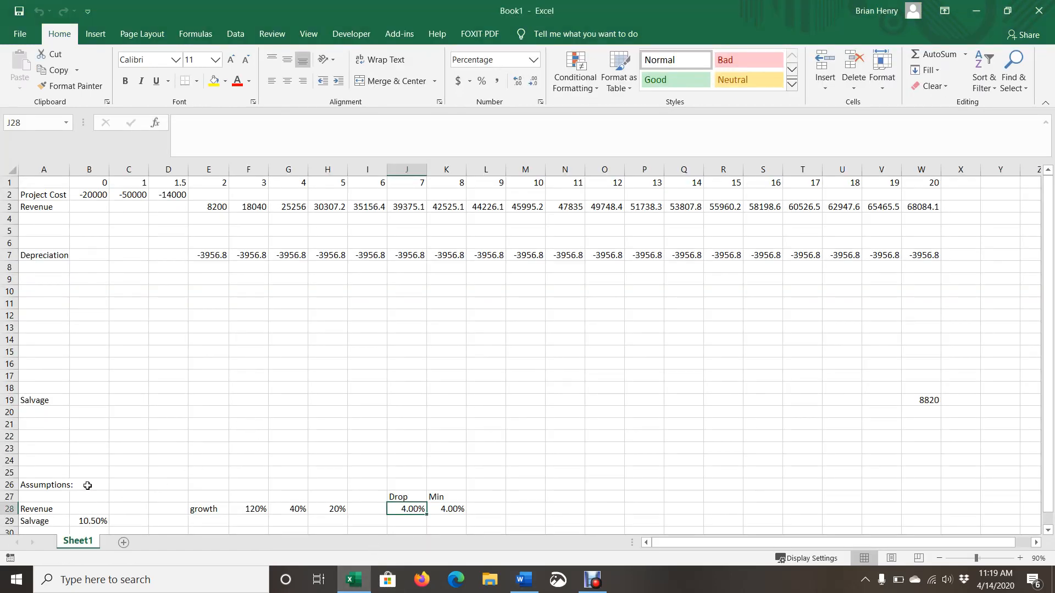
- Move the Salvage assumption and its percentage from row 29 down to row 33
scroll(88, 486, down, 1)
scroll(88, 486, down, 1)
drag(51, 464, 74, 506)
scroll(205, 471, up, 2)
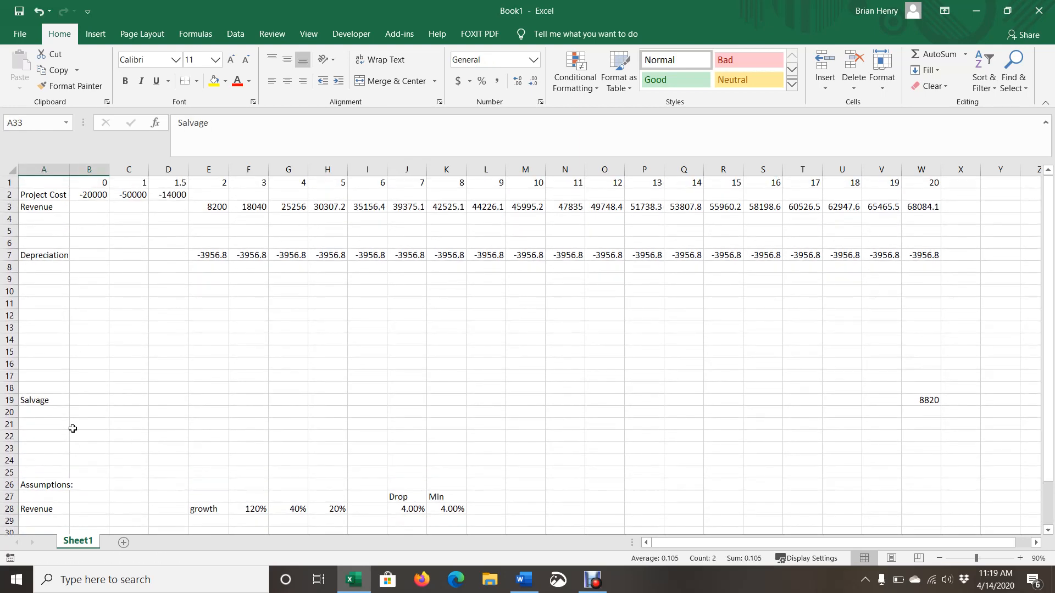
- Add a Variable Costs assumption of 45% in row 29, below Revenue, and widen column A to fit the label
scroll(73, 428, down, 3)
click(54, 404)
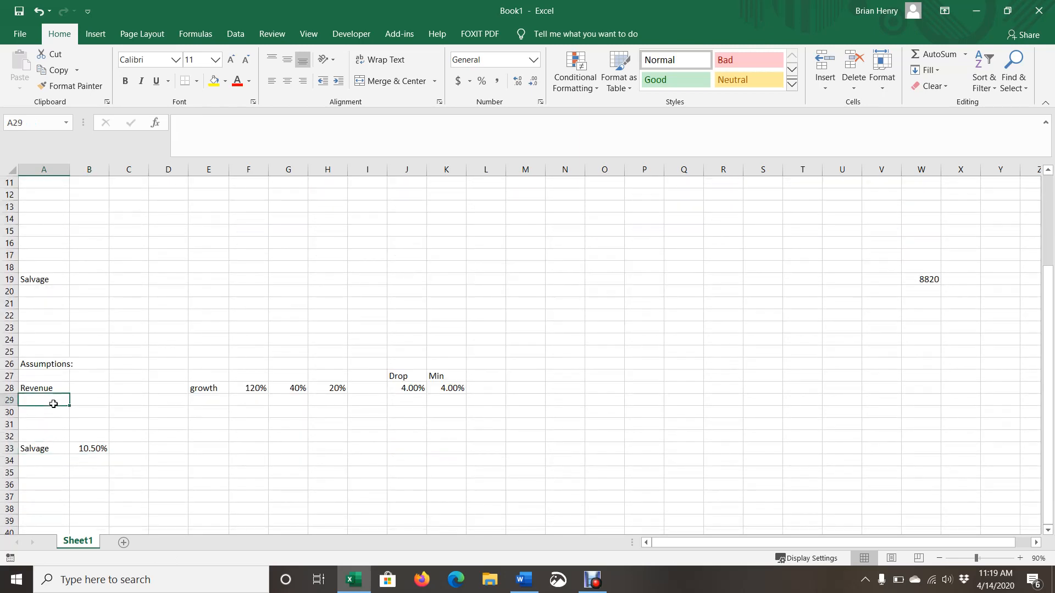
text(Var)
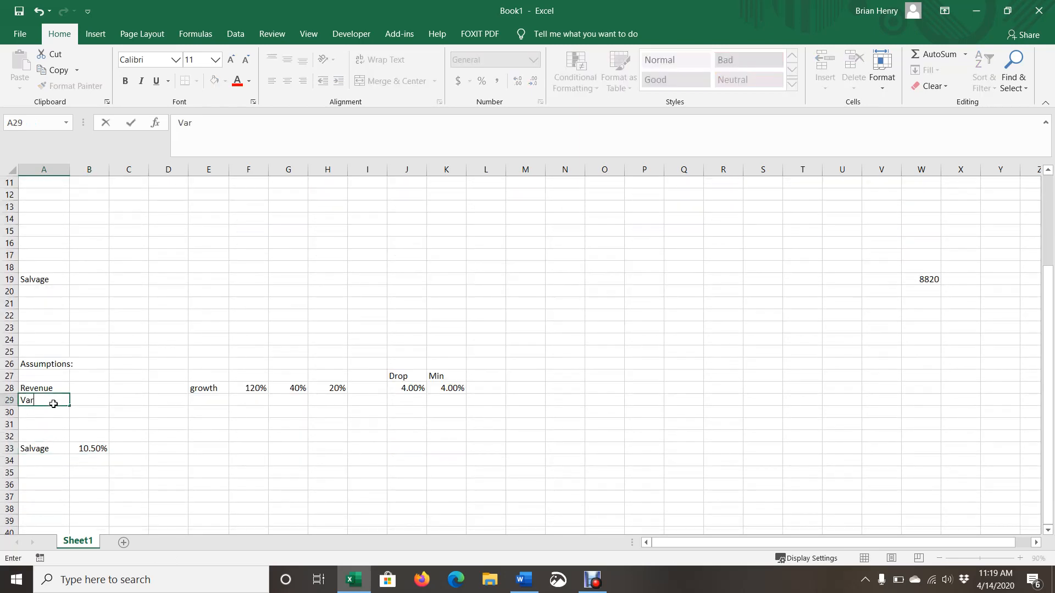
text(iable Costs)
key(Tab)
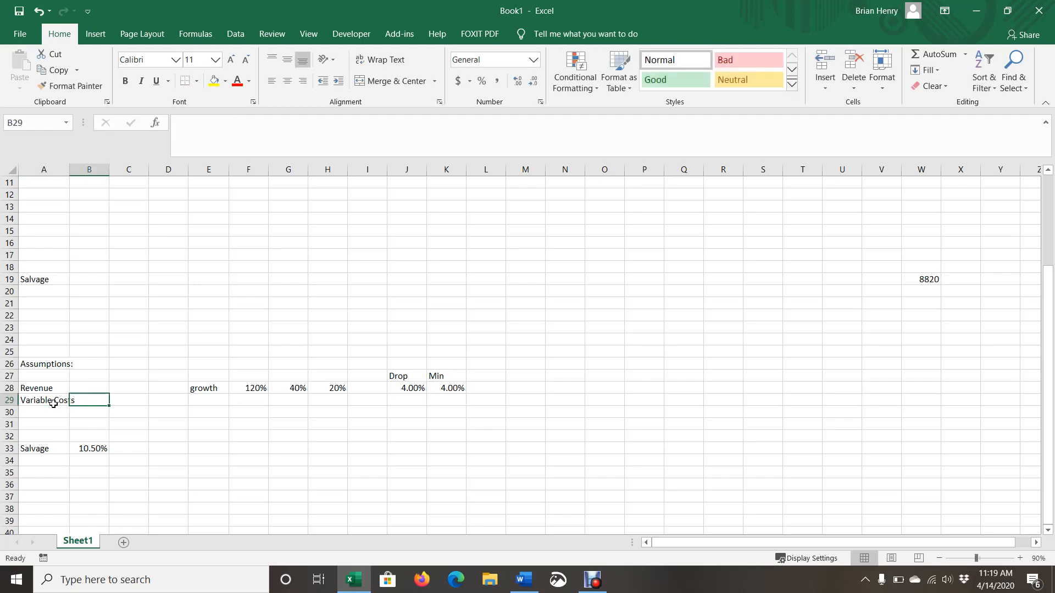
double_click(66, 170)
text(45%)
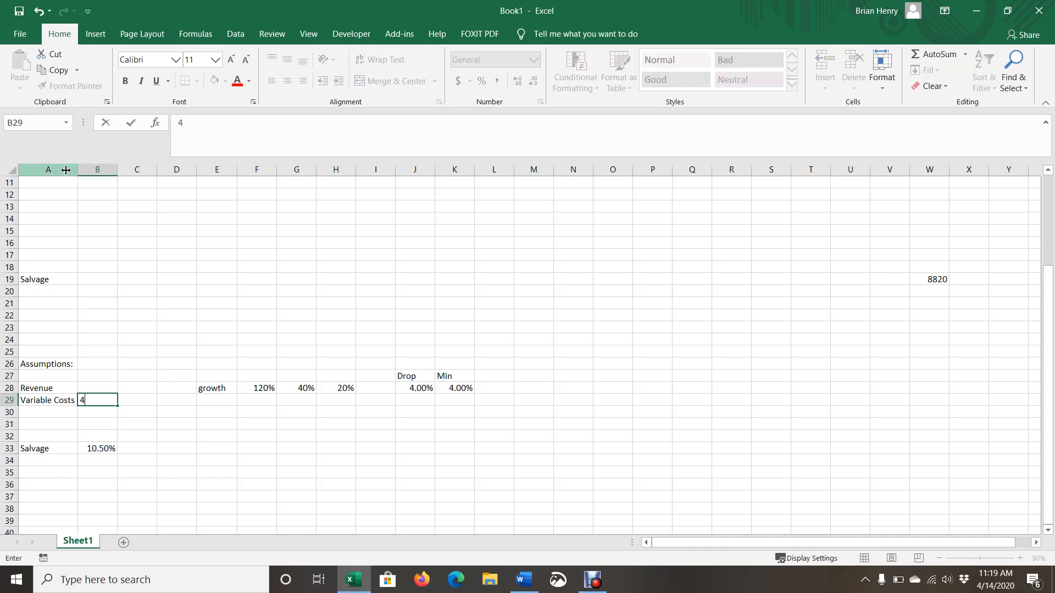
key(Return)
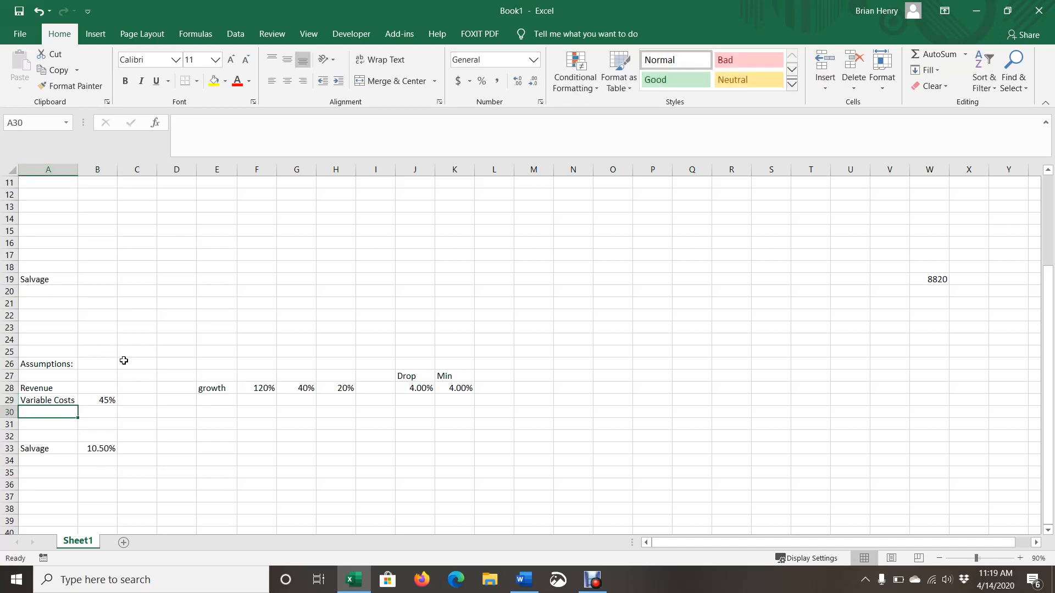
- Label cell A4, below Revenue in the cash flow table, as Variable Costs
scroll(122, 363, up, 4)
click(68, 218)
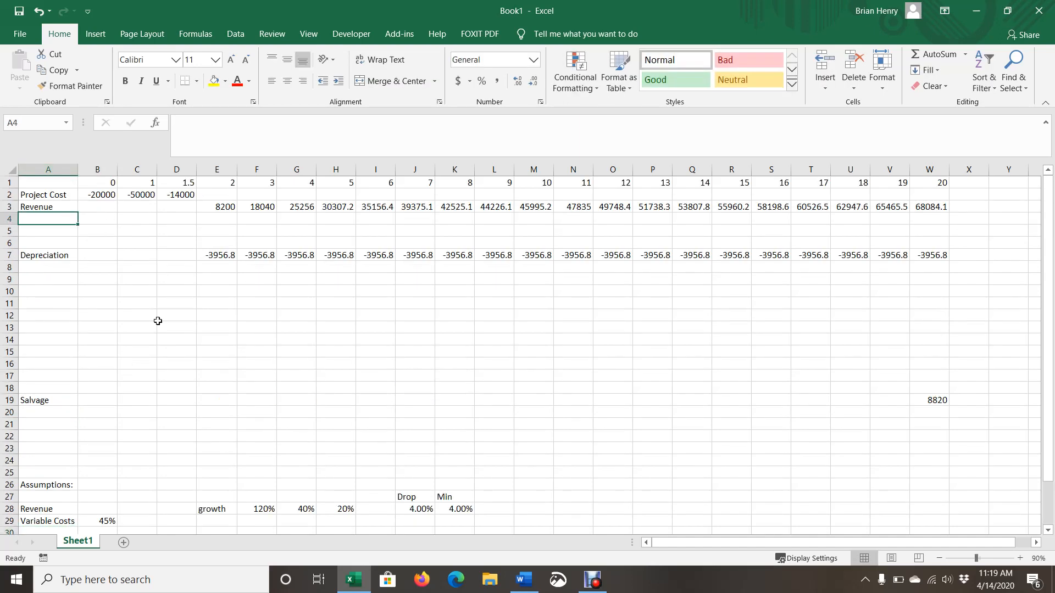
text(Varia)
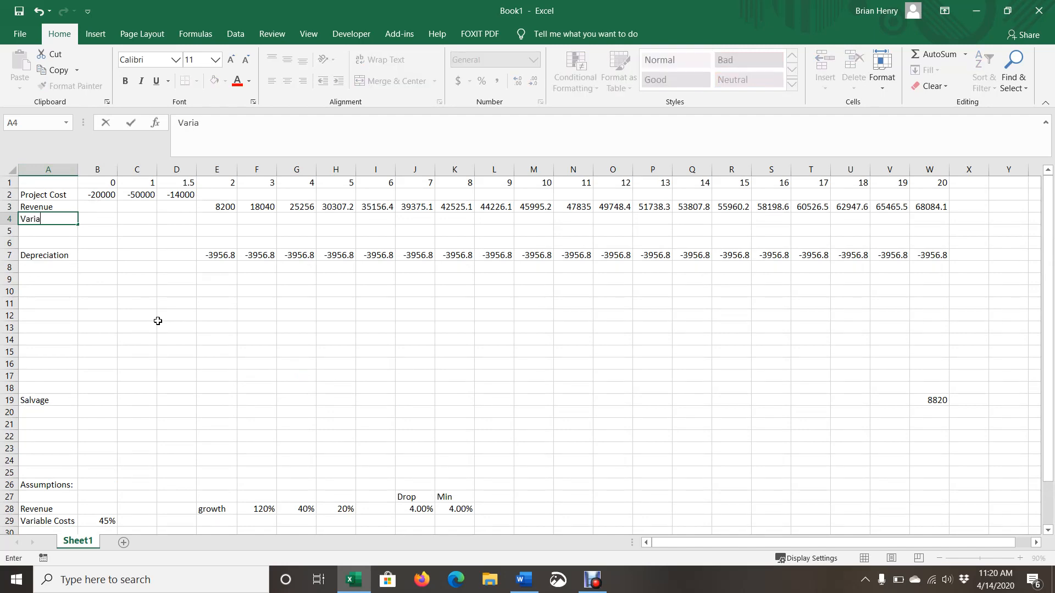
text(ble Cos)
- Calculate the year 2 variable costs in E4 with the formula =E3*$B$29
key(Right)
key(Right)
key(Right)
key(Right)
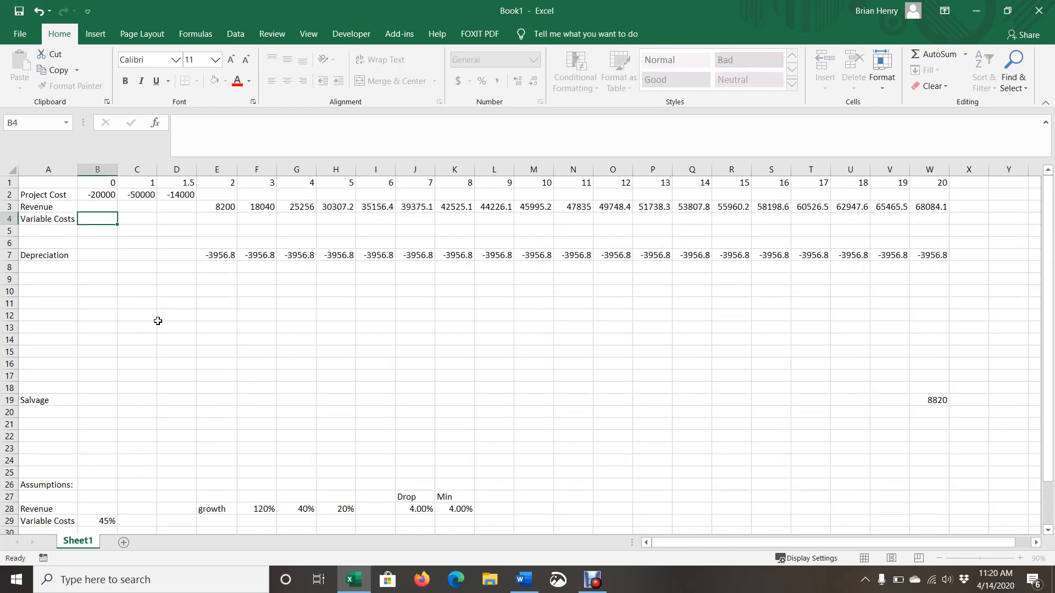
text(=E3*)
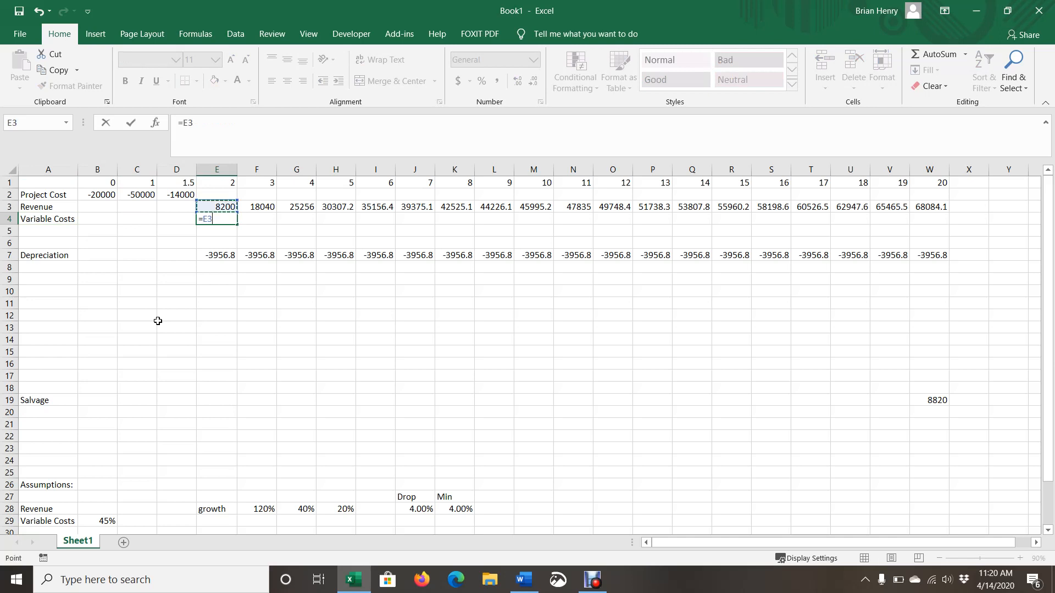
click(95, 518)
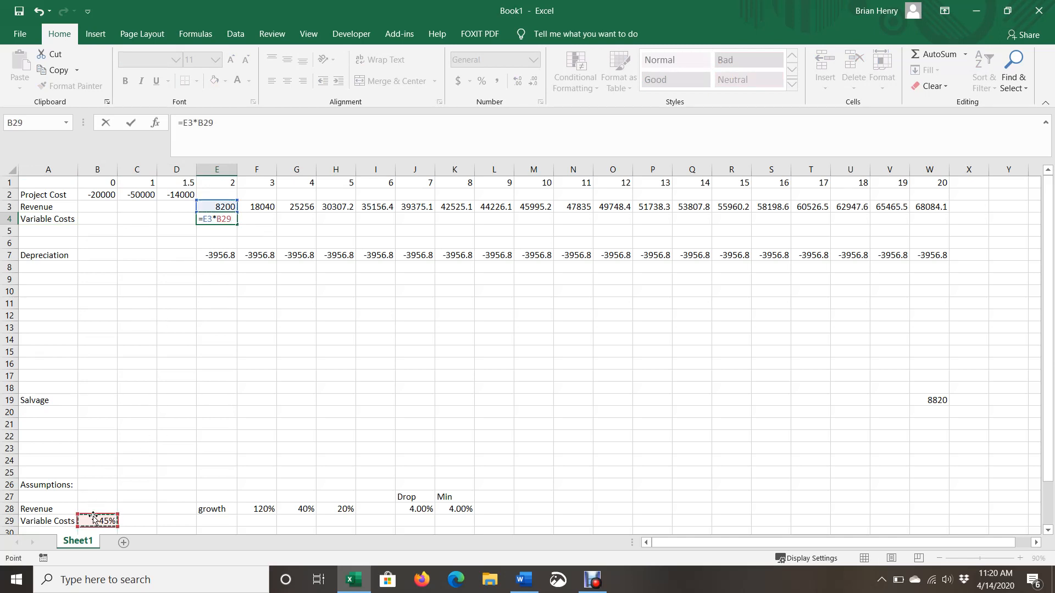
key(F4)
key(Return)
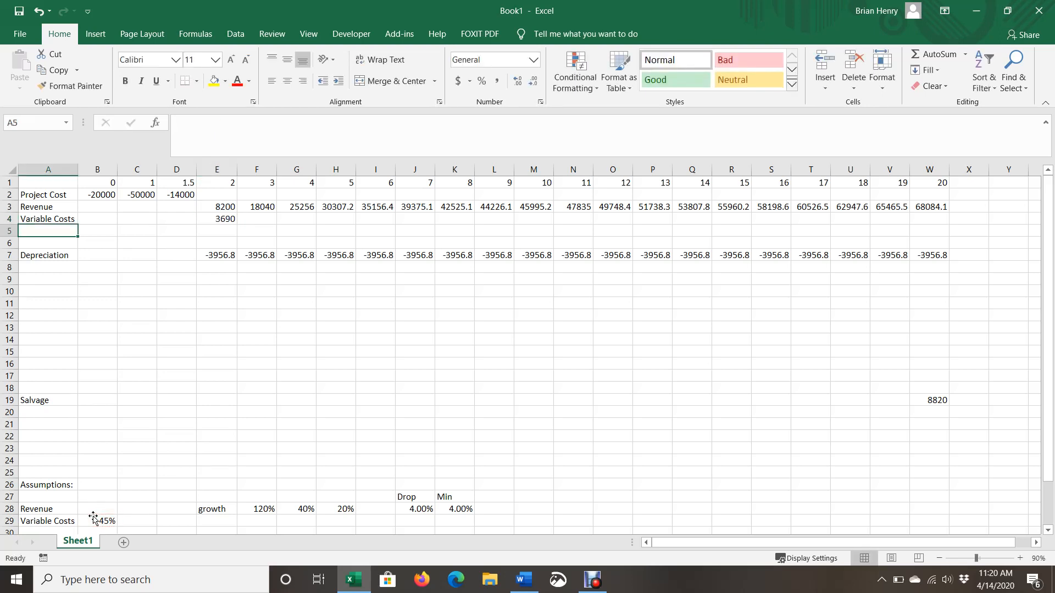
- Fill the variable costs formula from E4 across row 4 through year 20 in column W
key(Right)
key(Right)
key(Right)
key(Right)
key(Up)
key(Up)
key(ctrl+Right)
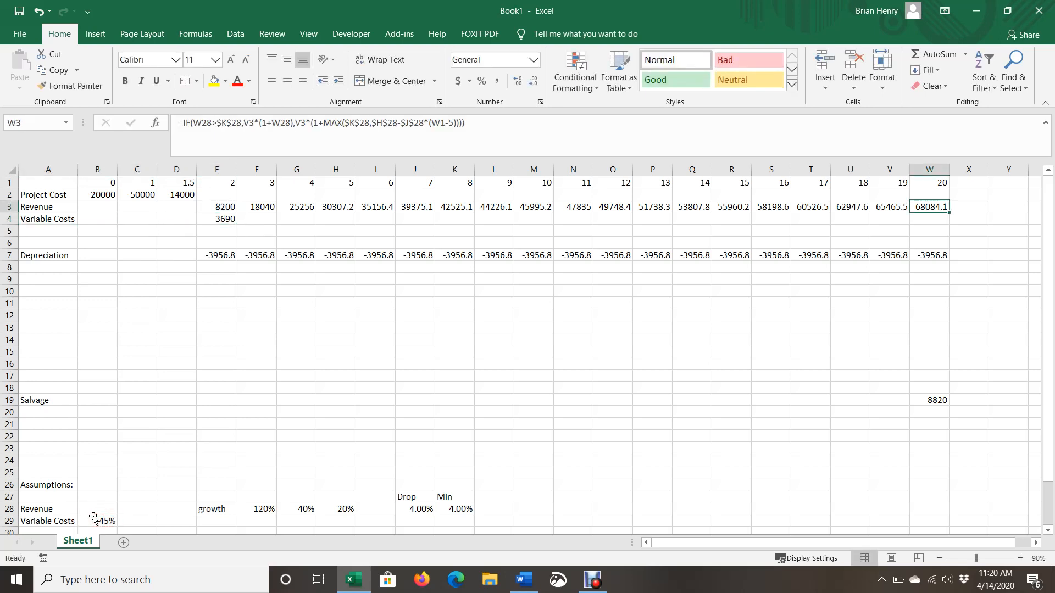
key(Down)
key(ctrl+shift+Left)
key(ctrl+r)
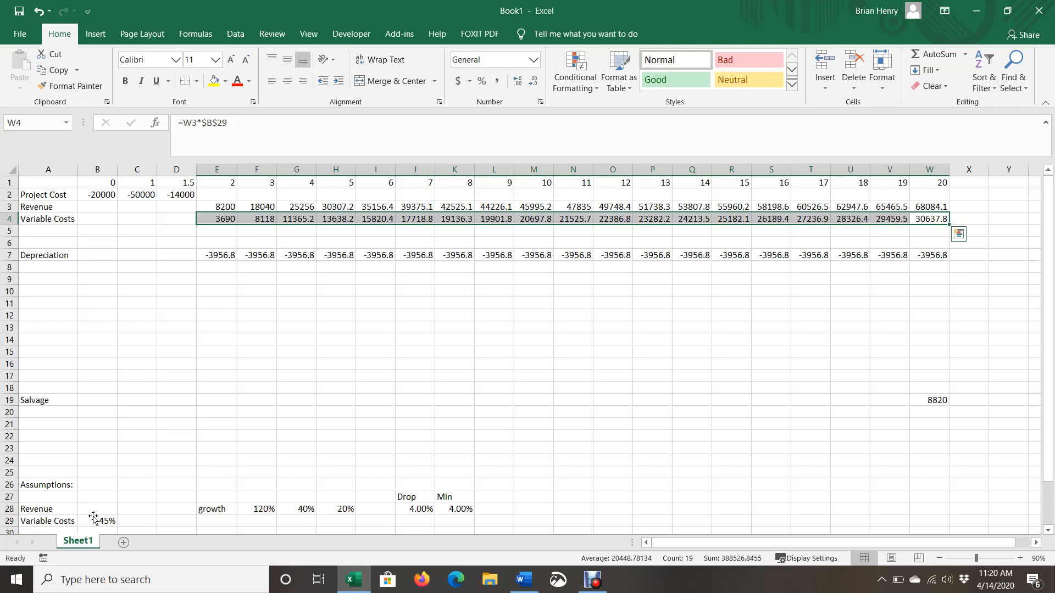
- Check the fixed cost amounts and growth rate in the Word assumptions document, and return to the Excel workbook
key(alt+Tab)
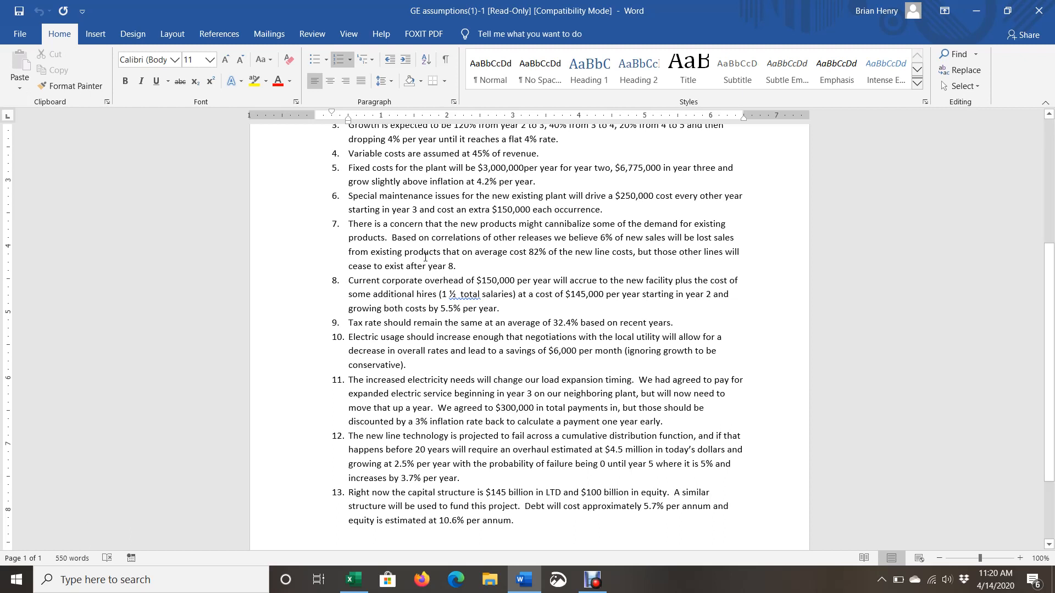
key(alt+Tab)
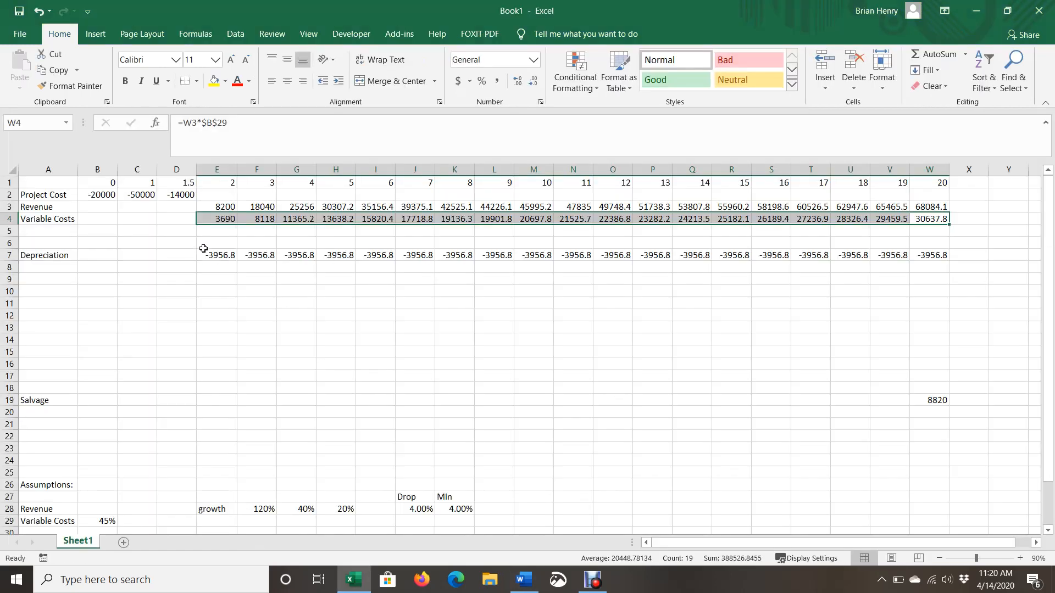
click(215, 231)
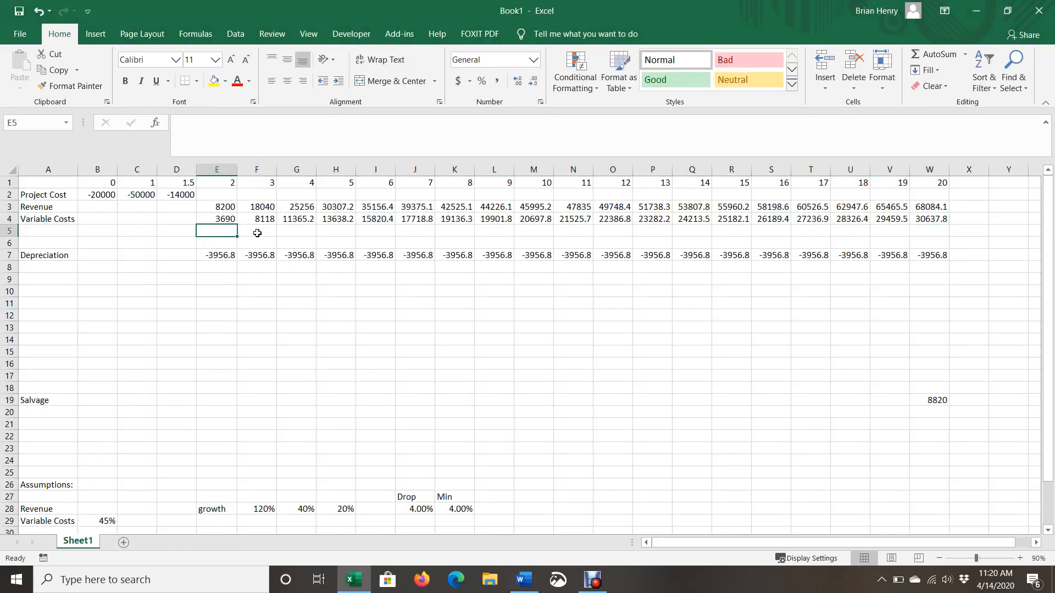
key(alt+Tab)
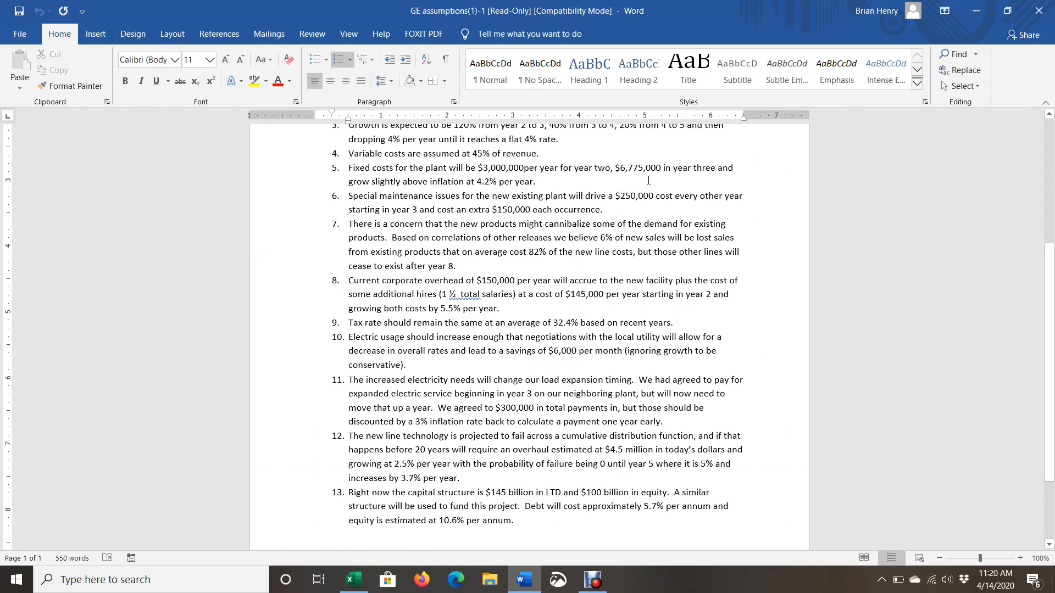
key(alt+Tab)
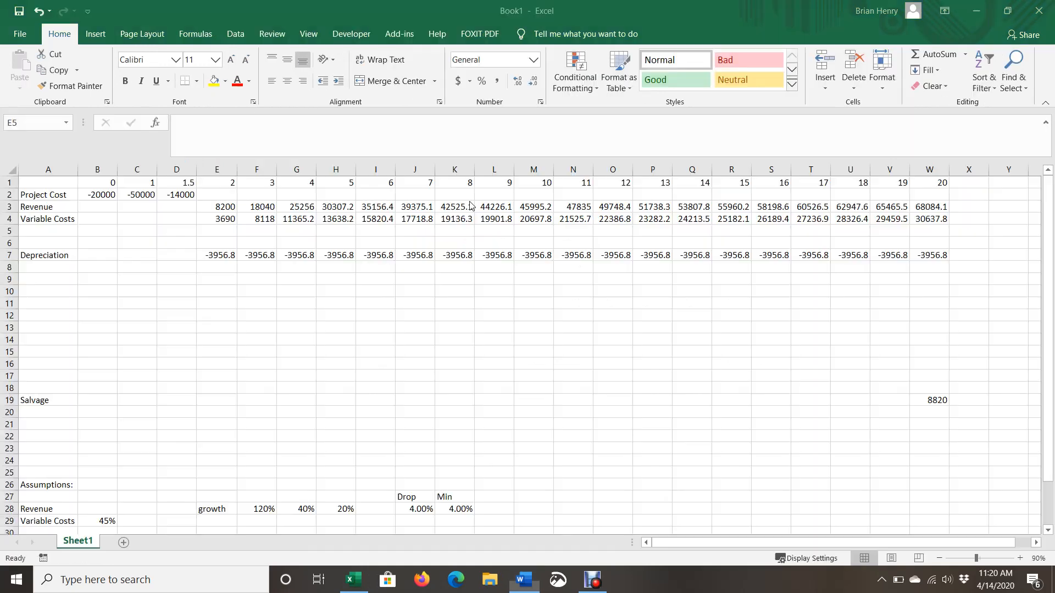
- Add a Fixed Costs assumption of 4.2% in row 30, below Variable Costs
click(58, 523)
scroll(61, 498, down, 2)
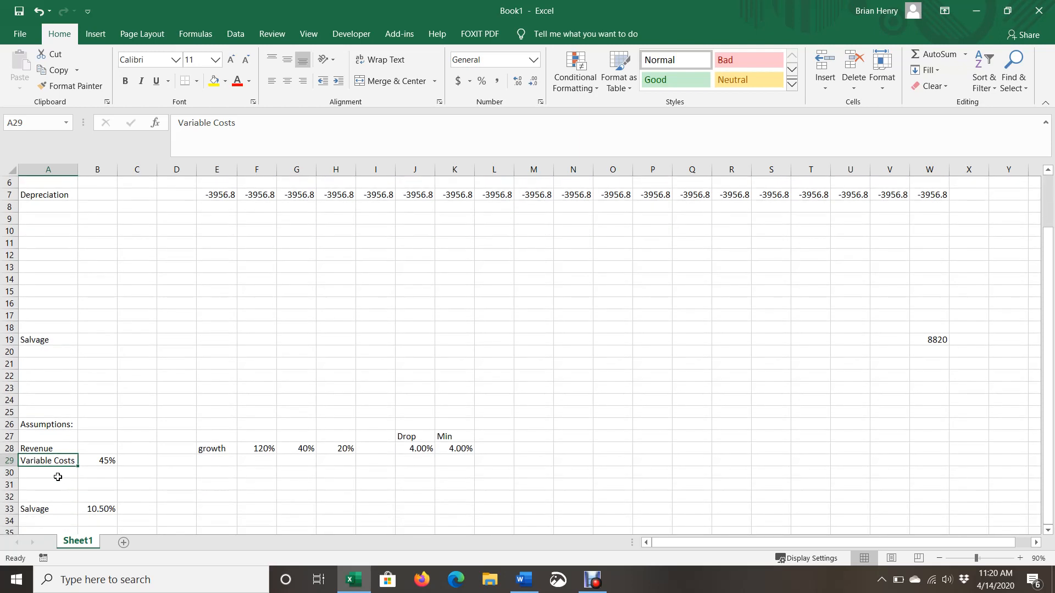
click(54, 475)
text(Fixed Costs)
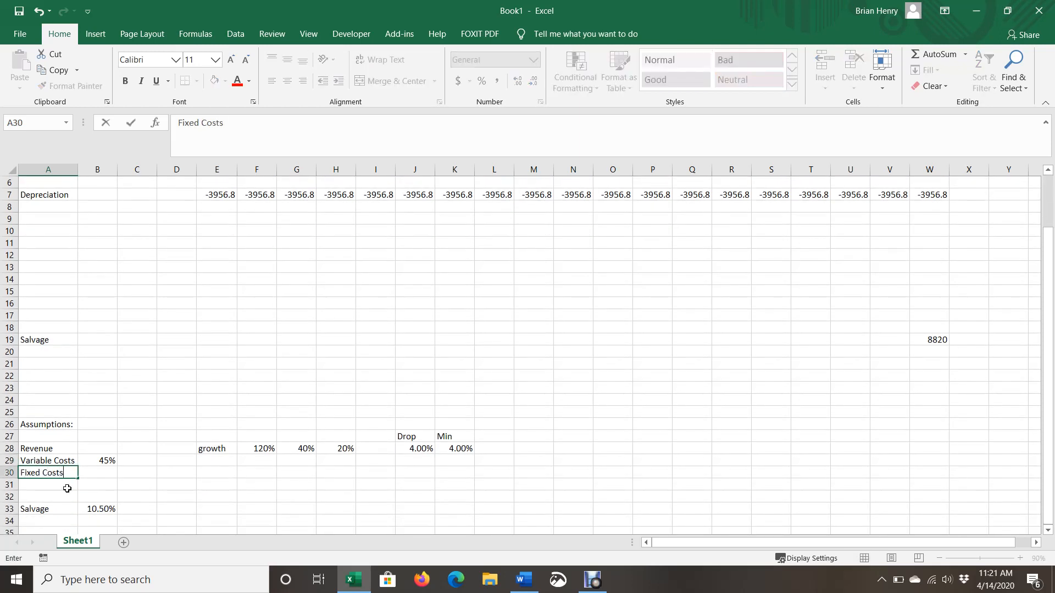
key(Tab)
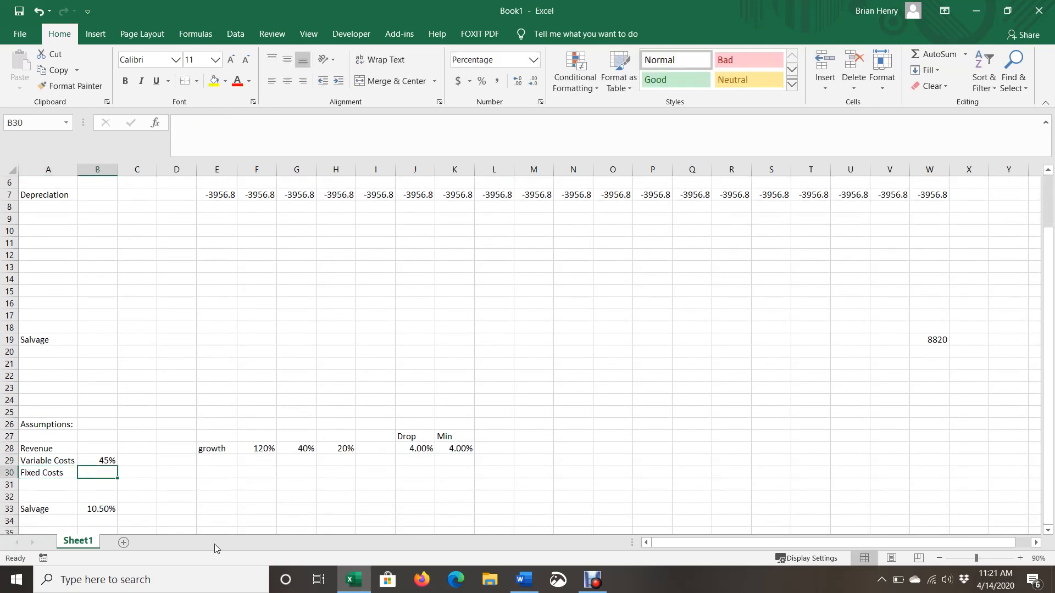
text(4.2)
key(Return)
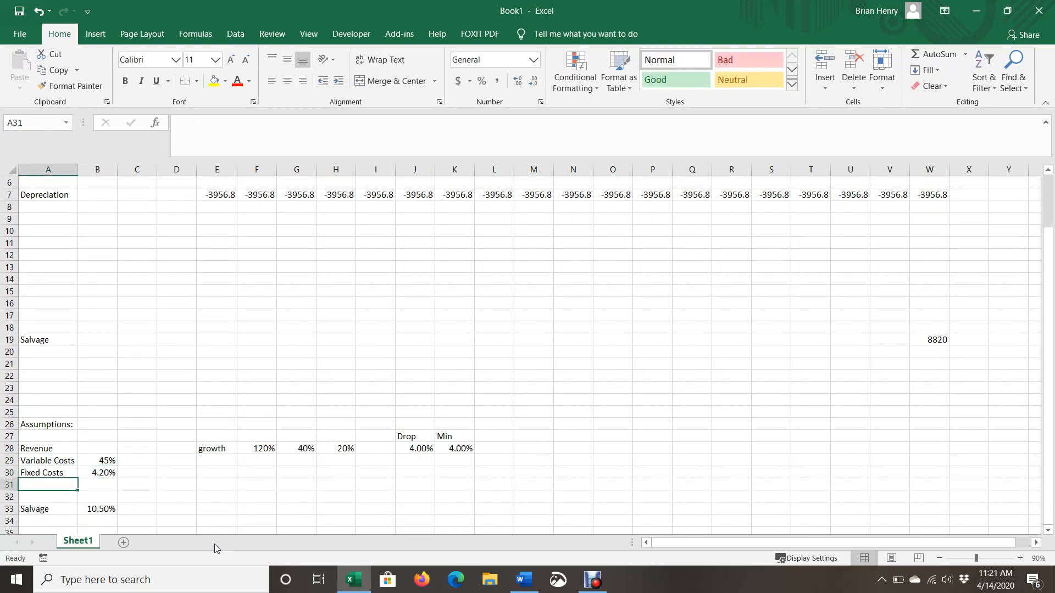
- Label cell A5 as Fixed Costs and enter 3000 for year 2 in E5
scroll(259, 523, up, 2)
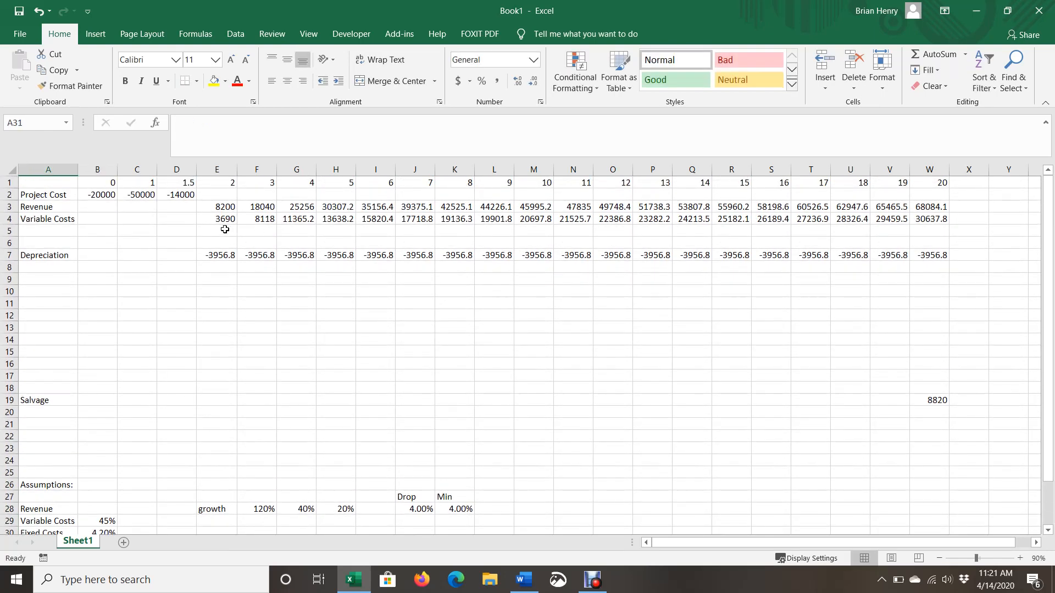
click(35, 227)
text(Fixed Costs)
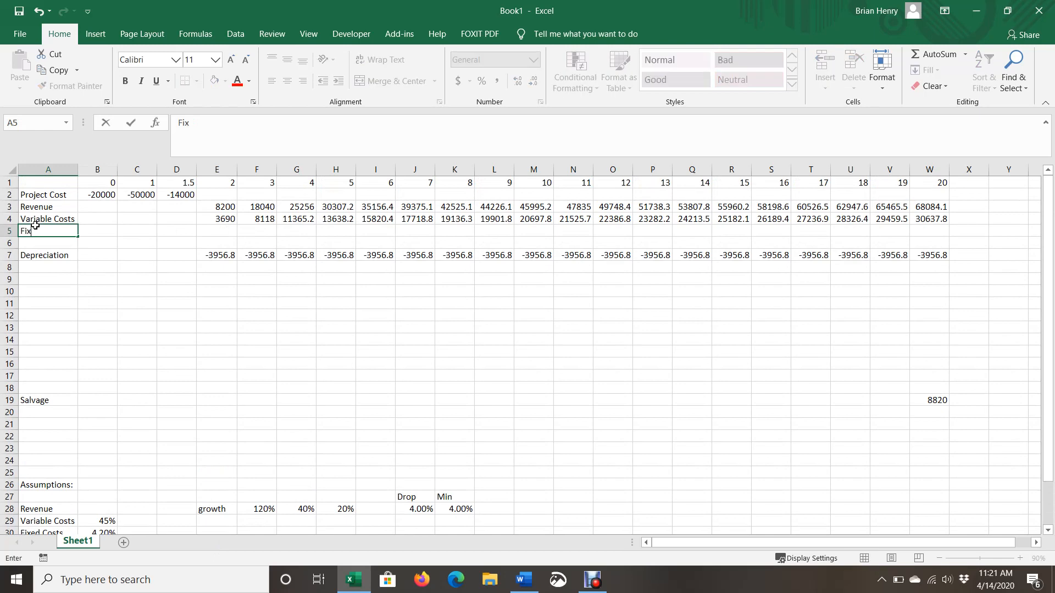
key(Tab)
key(Tab)
key(Tab)
key(Tab)
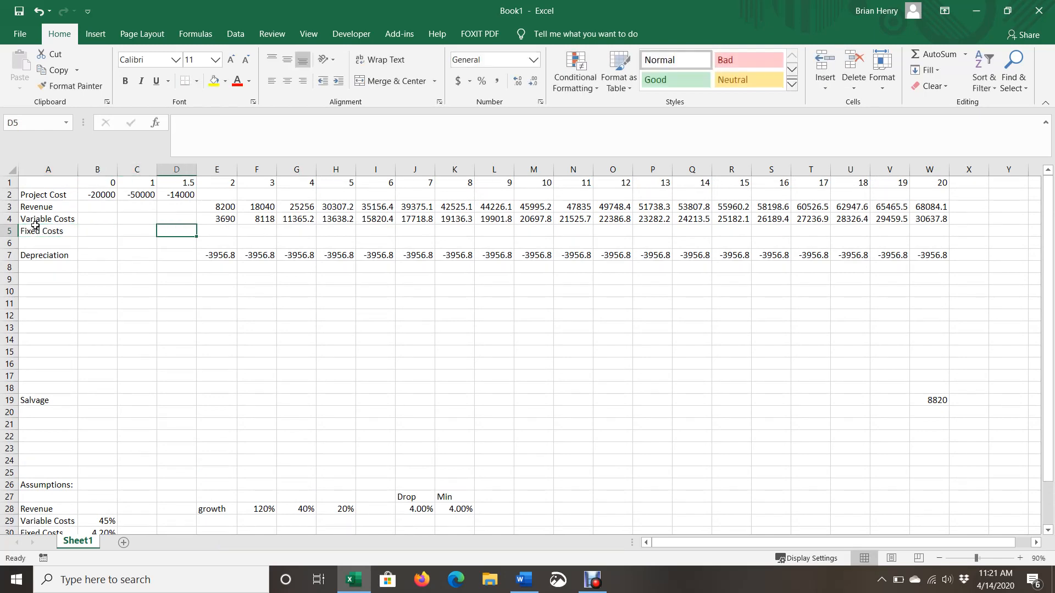
text(3000)
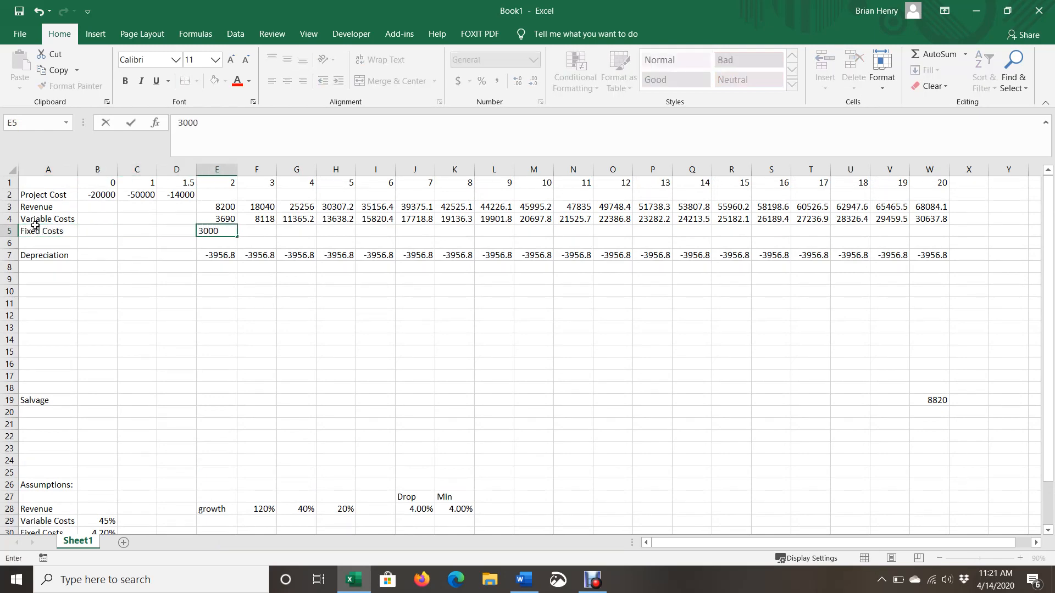
key(Return)
- Recheck the year 3 fixed cost in the Word assumptions document and enter 6775 in F5 of the Excel workbook
key(Right)
key(Right)
key(Up)
key(Up)
key(Right)
key(Right)
key(Right)
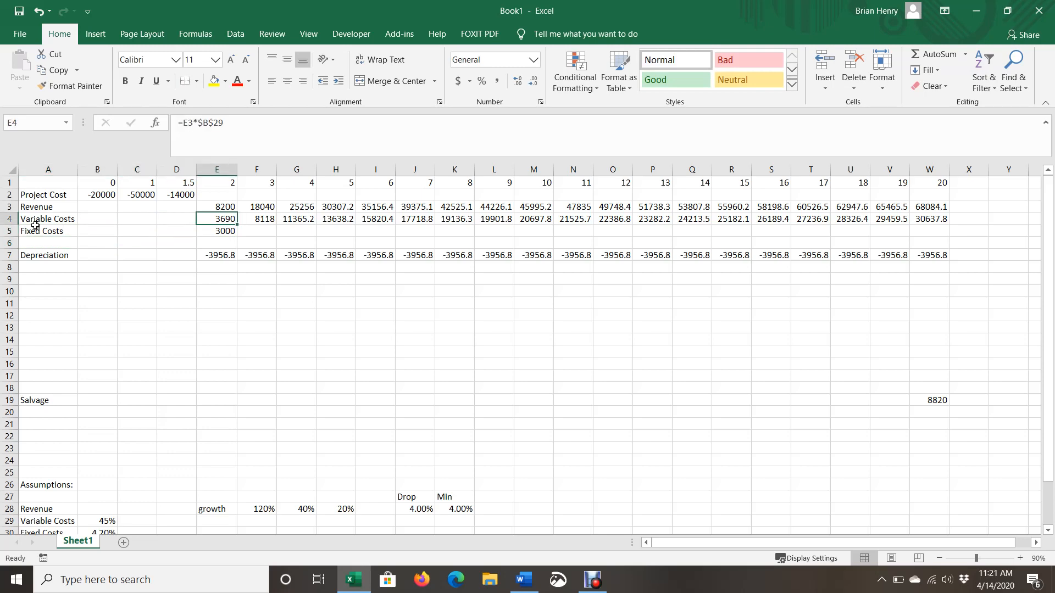
key(Down)
key(alt)
key(alt+Tab)
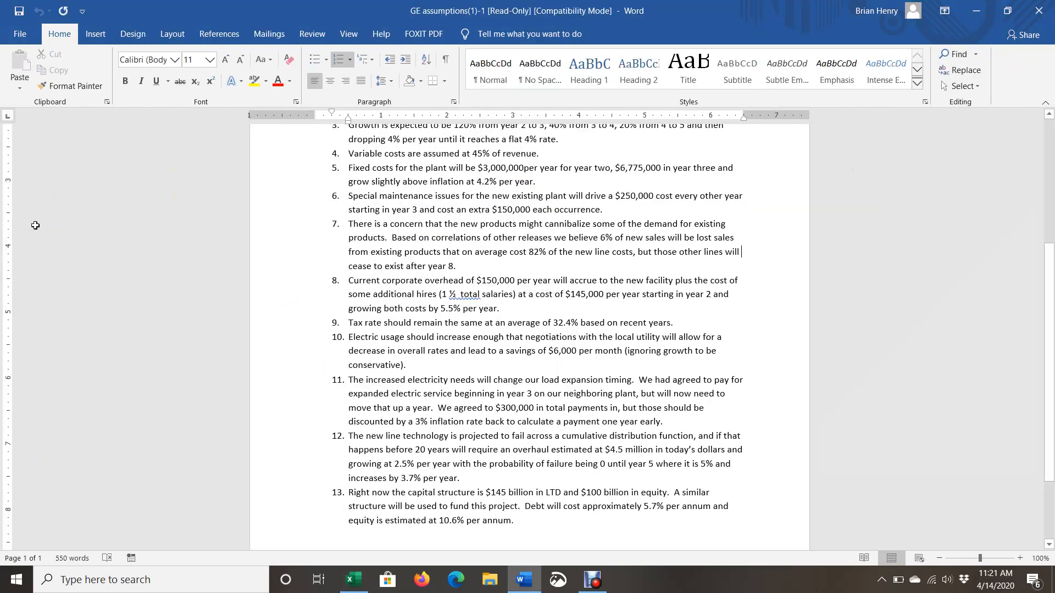
key(alt+Tab)
text(6775)
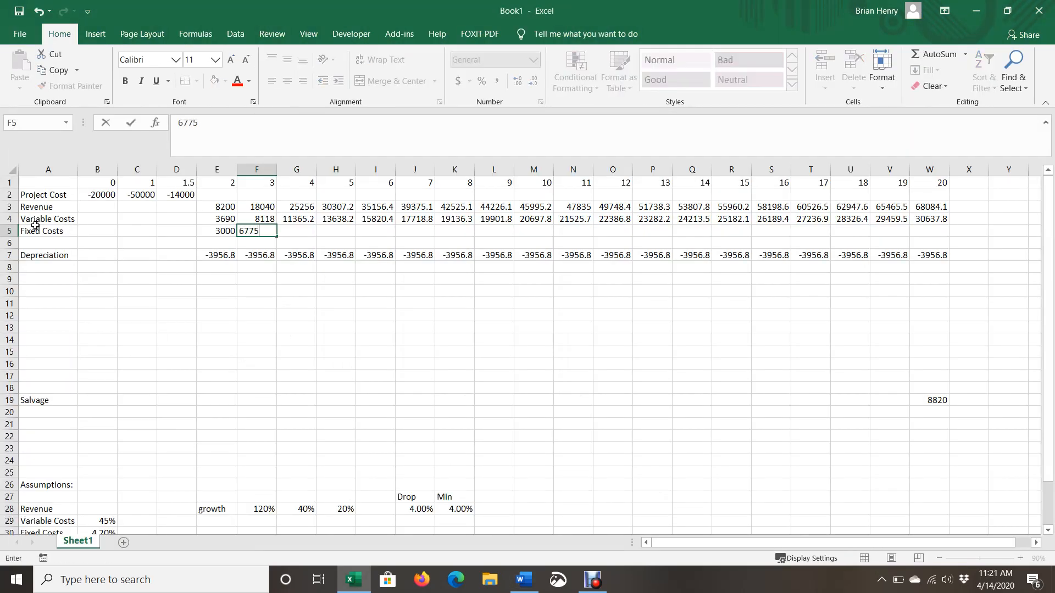
key(Right)
- Calculate the year 4 fixed costs in G5 with the formula =F5*(1+$B$30)
text(=)
key(Left)
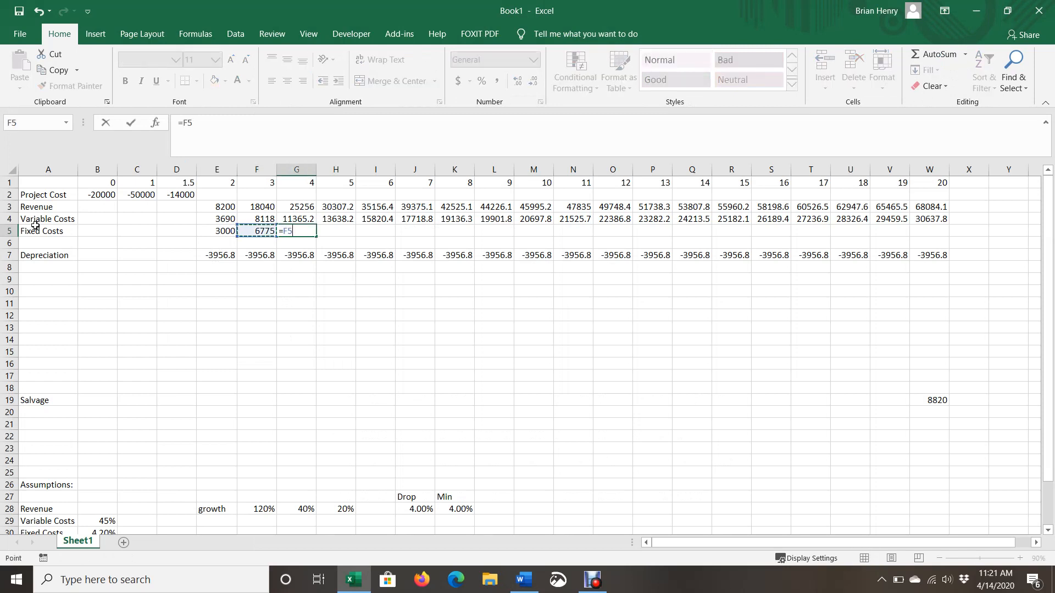
text(*(1+)
click(104, 531)
key(F4)
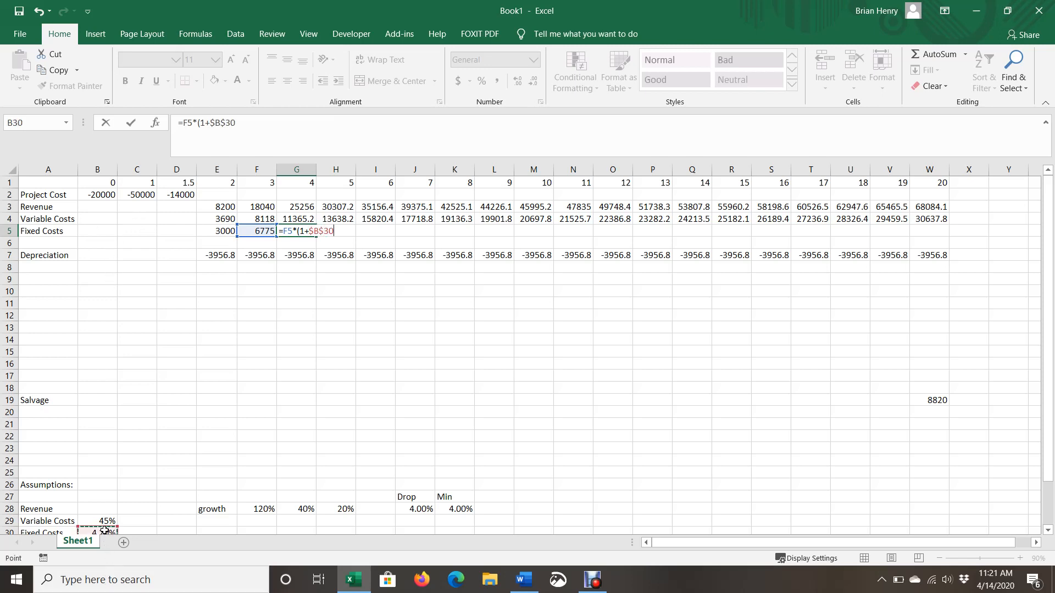
text())
key(Return)
- Fill the fixed costs growth formula from G5 across row 5 through year 20 in column W
key(Down)
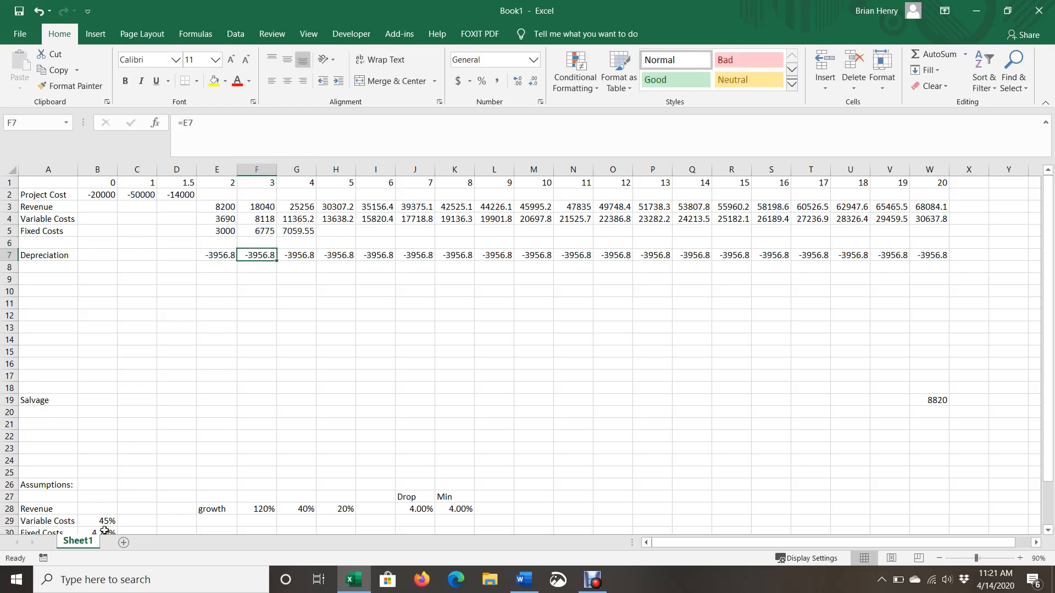
key(Up)
key(Up)
key(Right)
key(Up)
key(ctrl+Right)
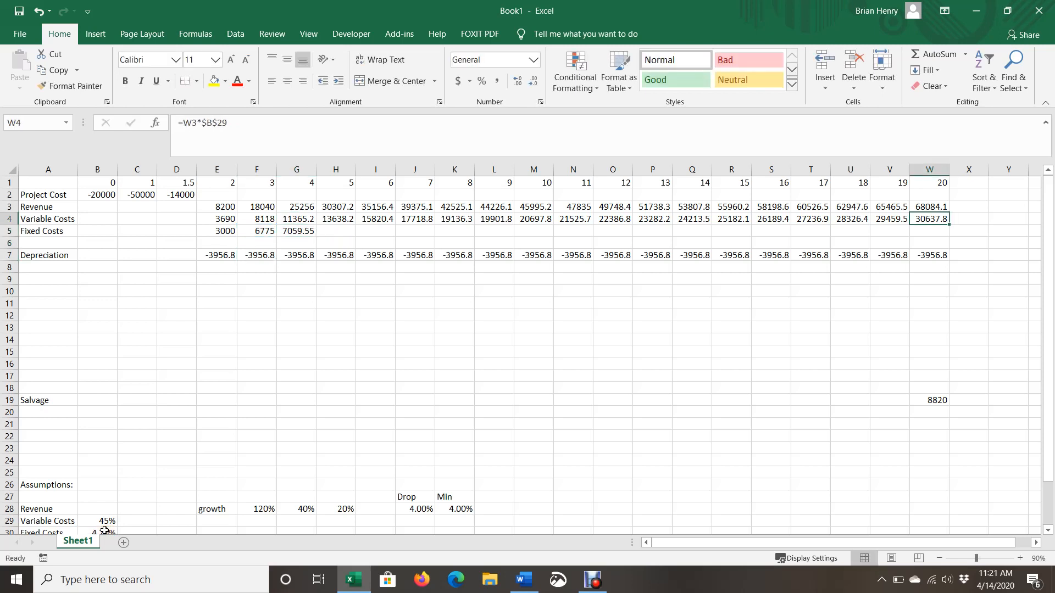
key(Down)
key(ctrl+shift+Left)
key(ctrl+r)
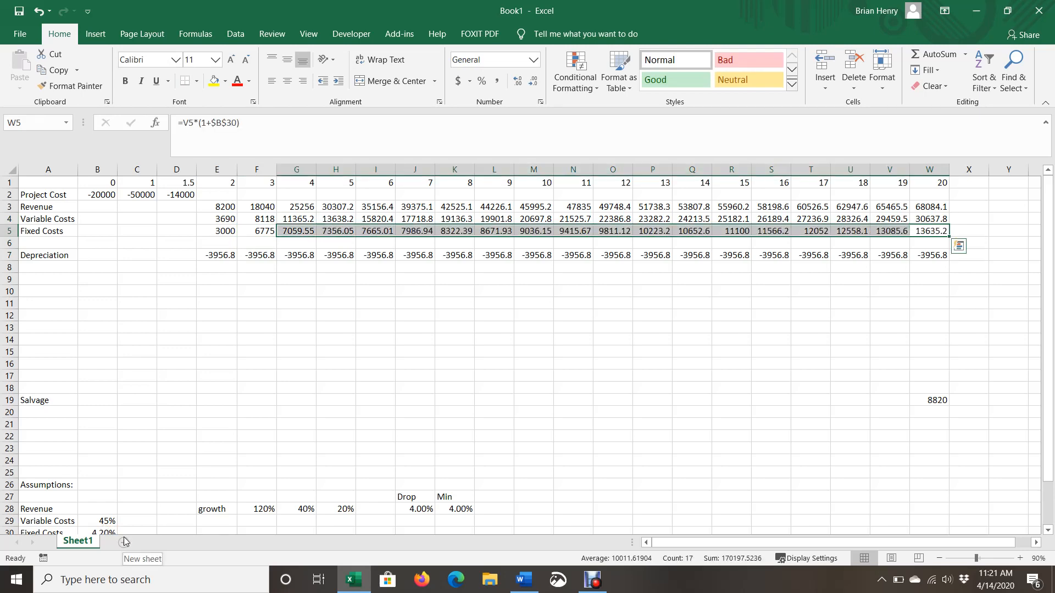
- Check the special maintenance assumption in the Word document and label cell A6 of the Excel workbook as Special Maint
key(alt+Tab)
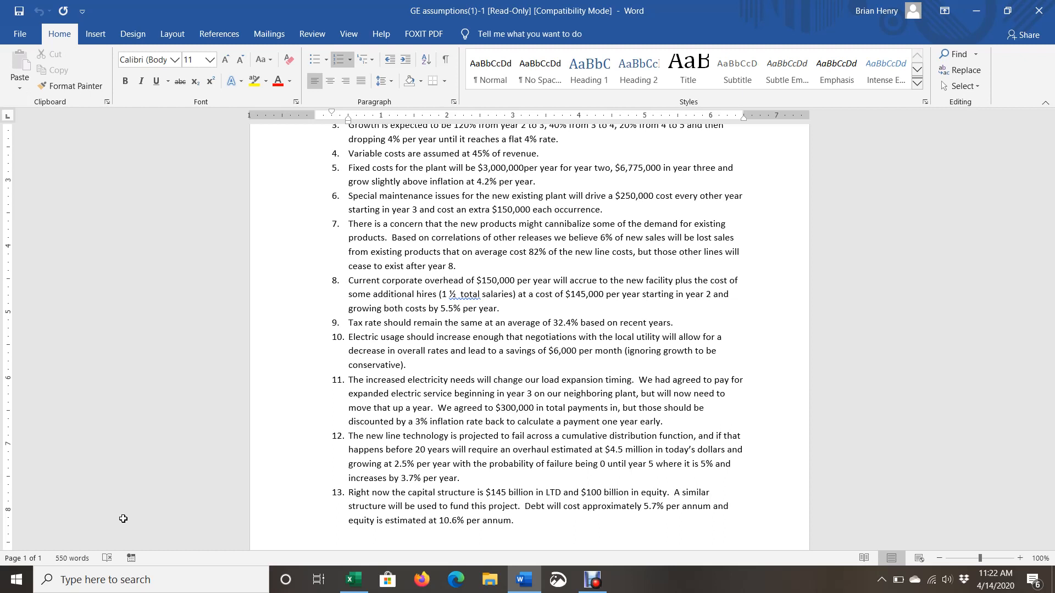
key(alt+Tab)
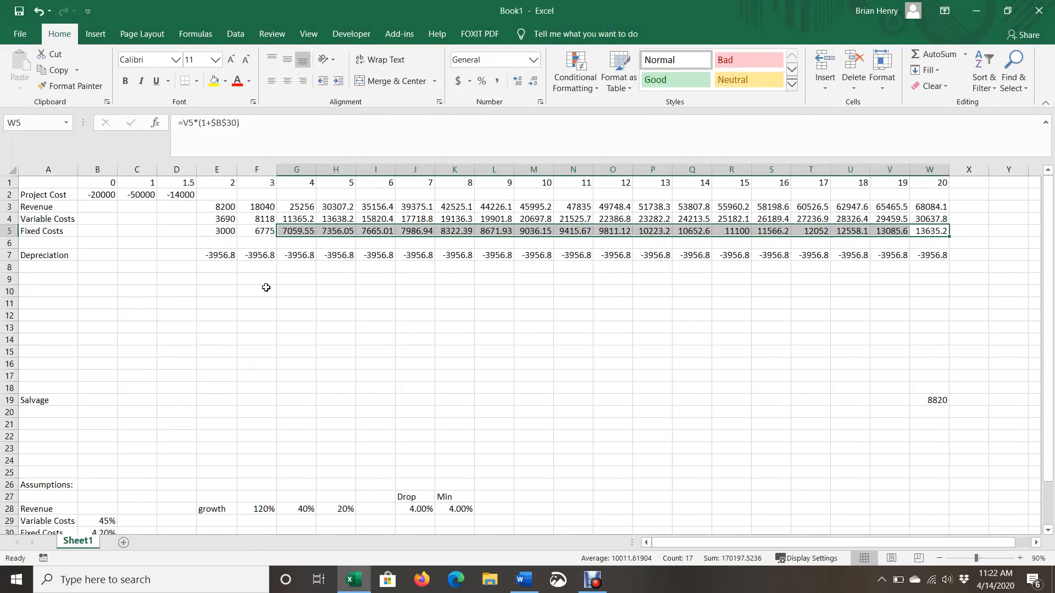
click(41, 235)
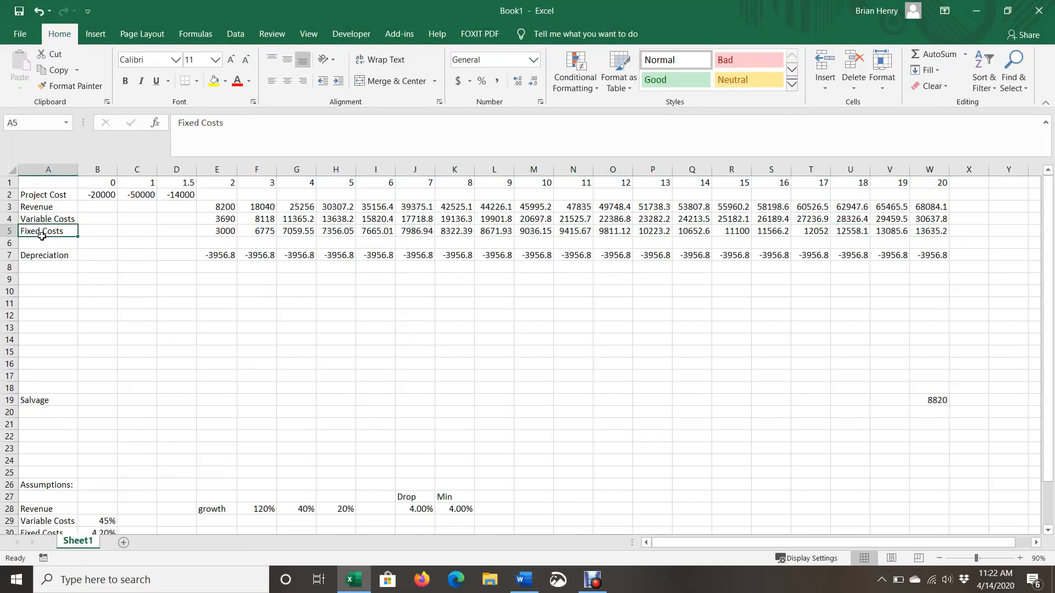
key(Down)
text(Specia)
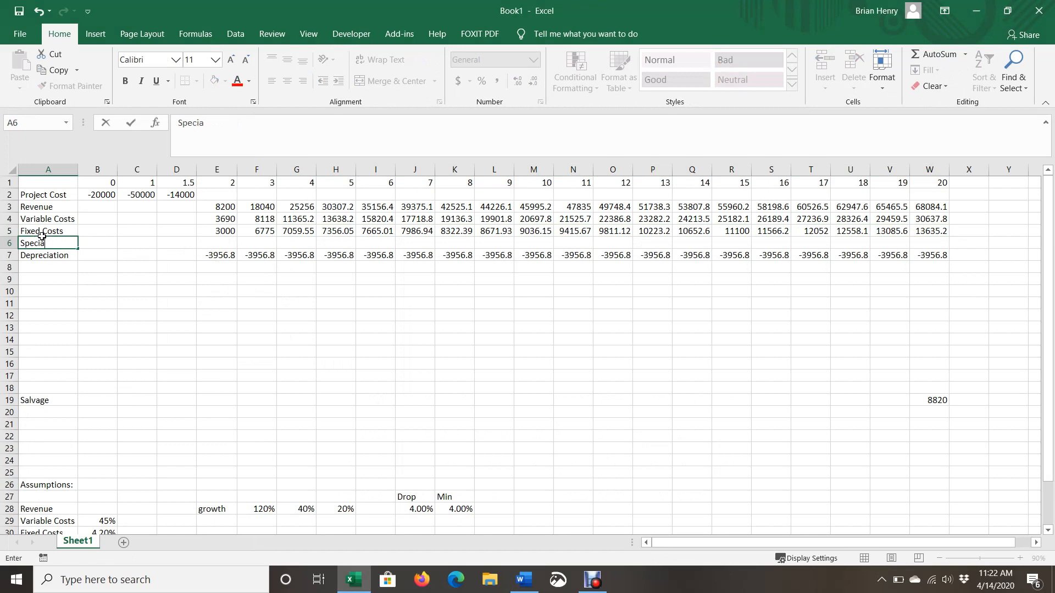
text(l Maint.)
- Enter 250 as the year 3 special maintenance cost in F6
key(Tab)
key(Tab)
key(Tab)
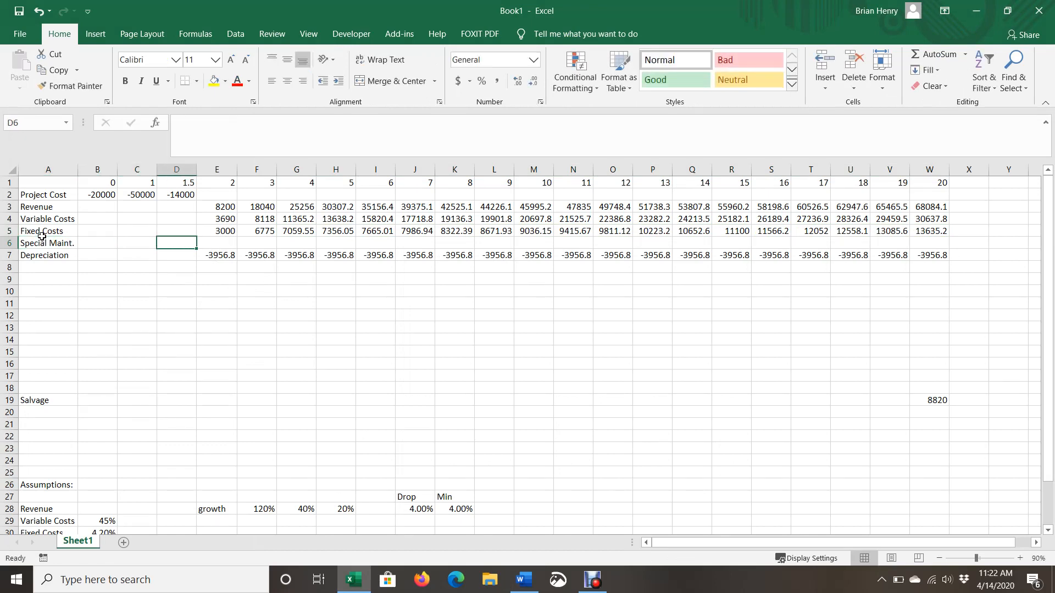
key(Tab)
key(Tab)
text(250)
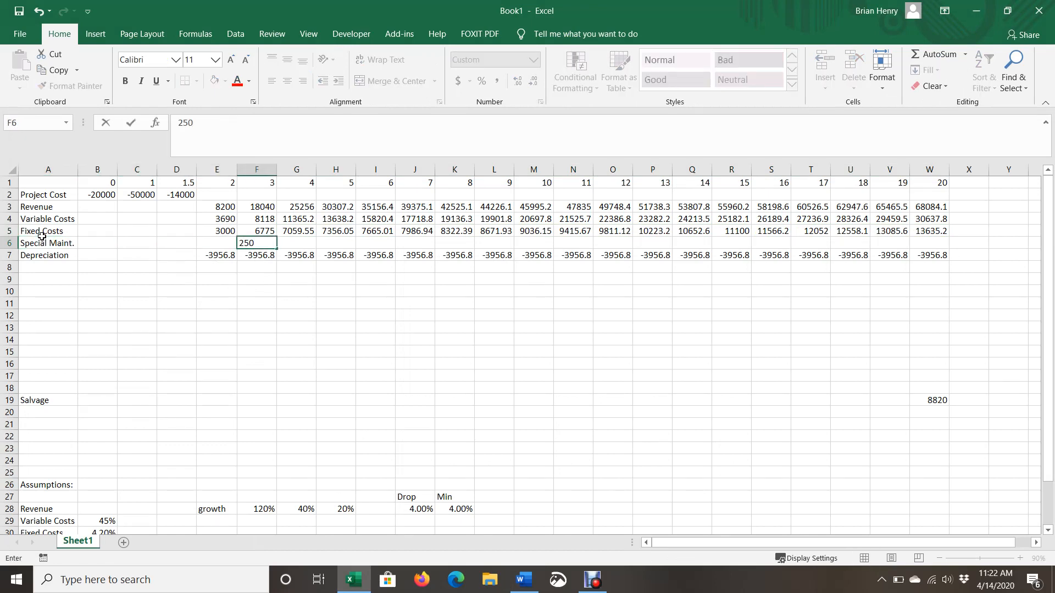
key(Tab)
key(Tab)
key(Tab)
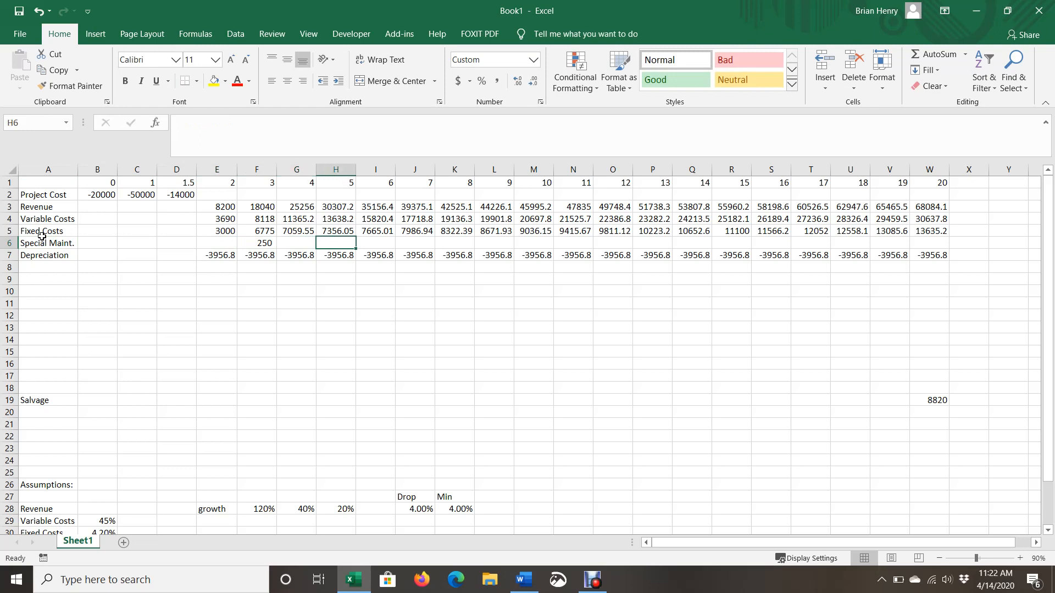
key(Tab)
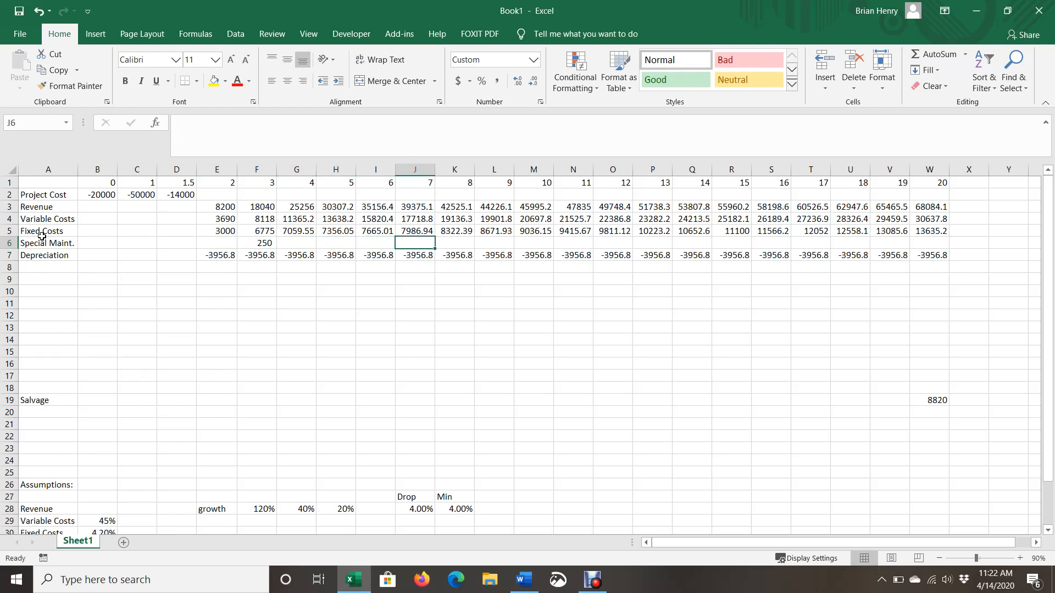
- Add a Special Maint assumption in A31 with the value 150 in B31
scroll(42, 236, down, 2)
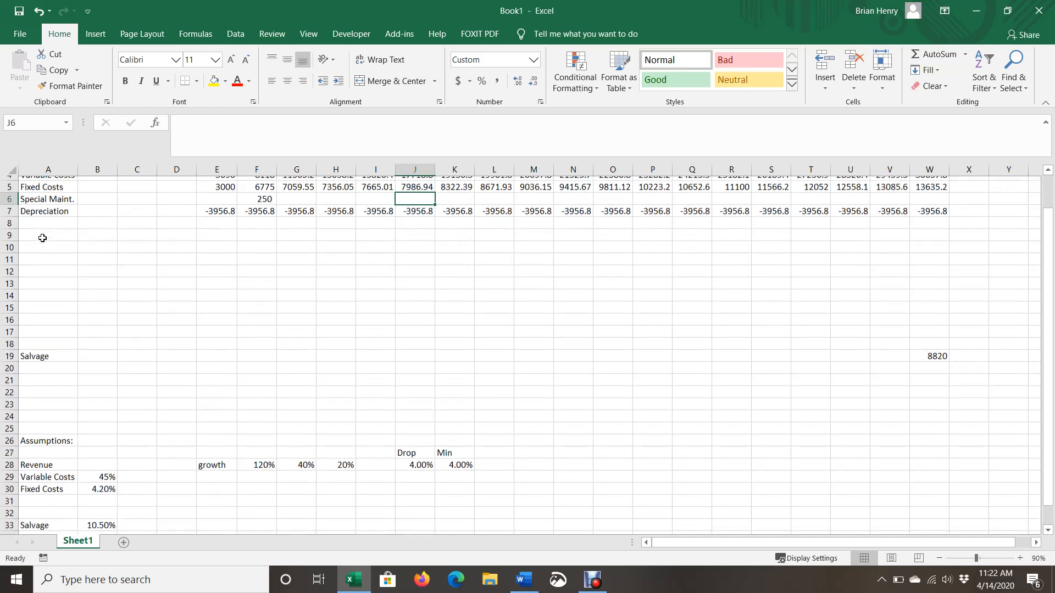
click(55, 488)
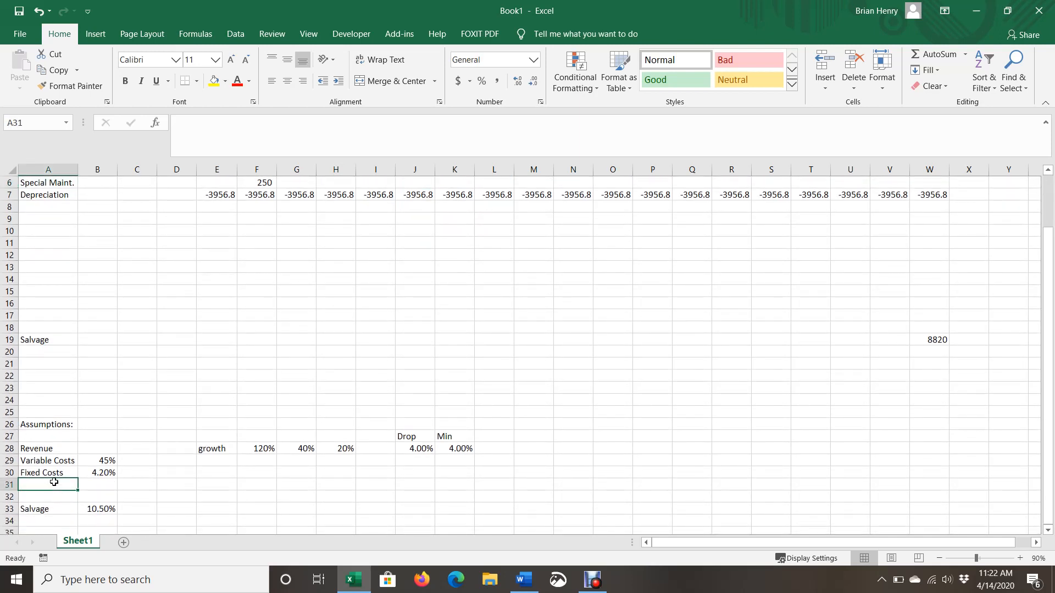
text(Special Maint)
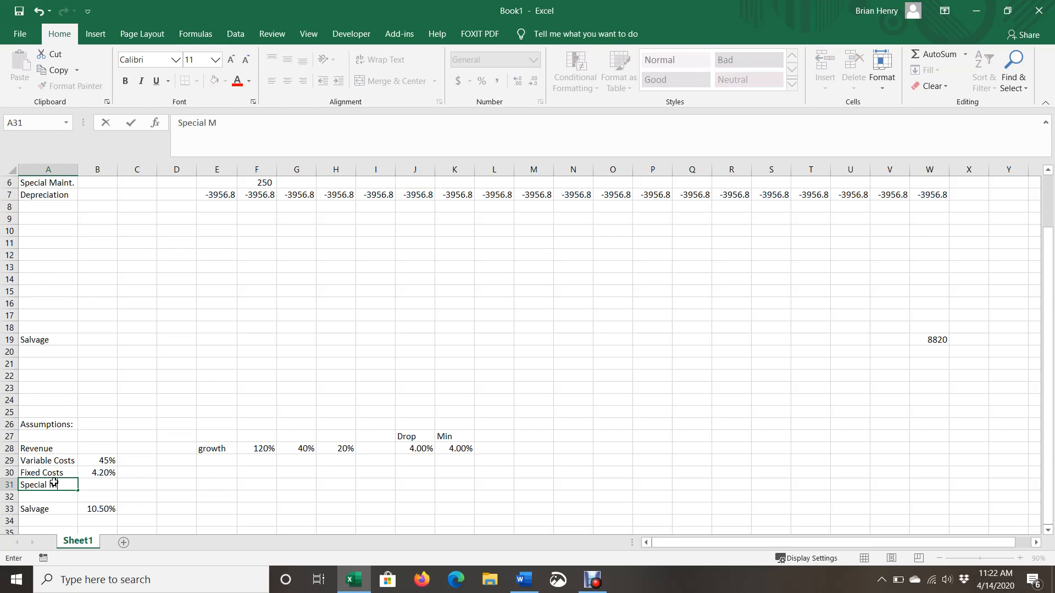
key(Tab)
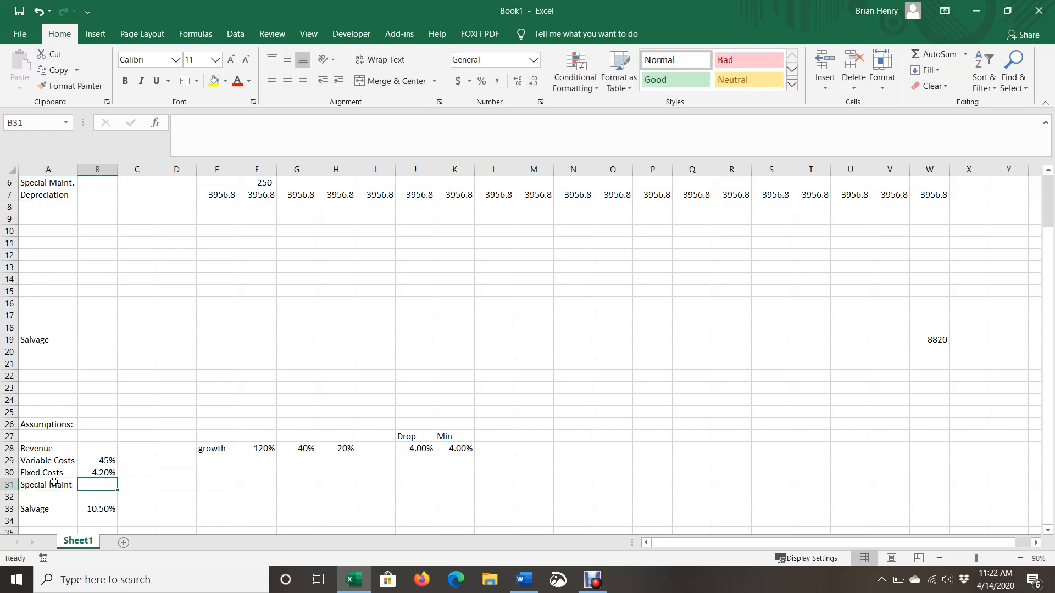
text(150)
key(Return)
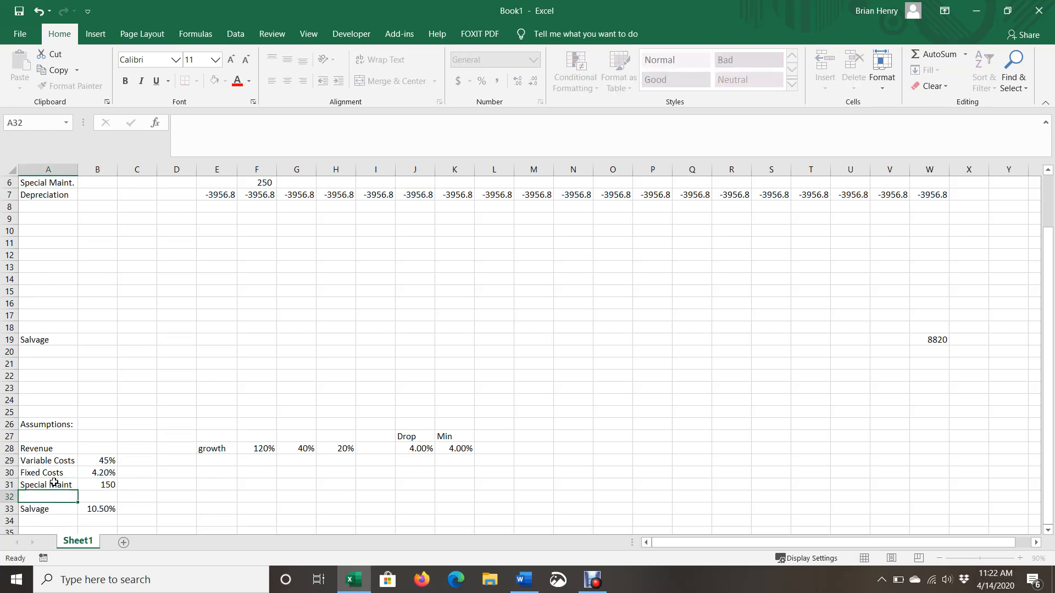
- Begin the year 4 special maintenance formula in G6 as an IF with the ODD function as its test
scroll(258, 390, up, 2)
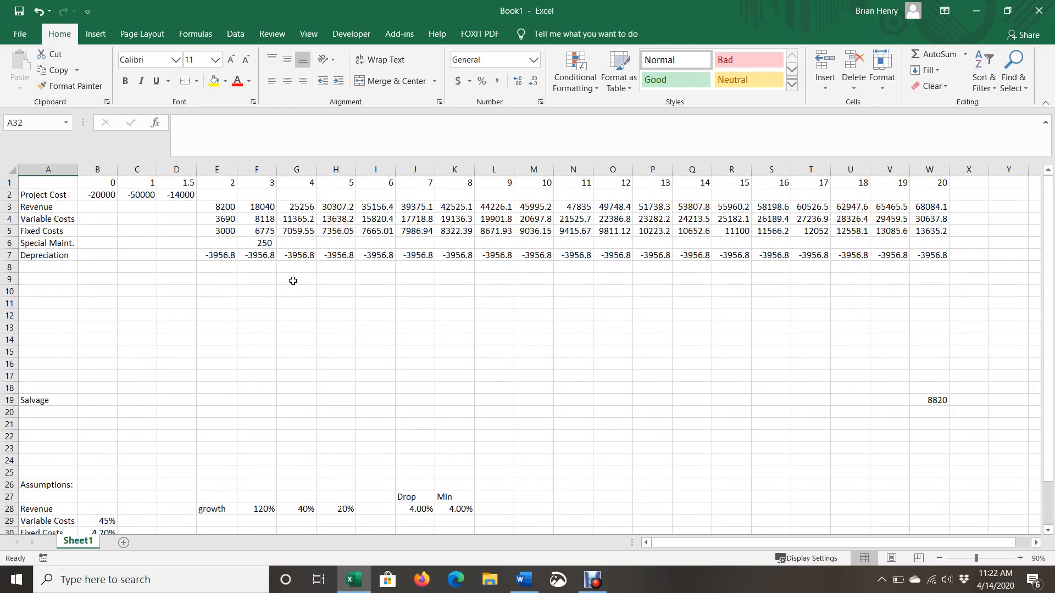
click(292, 239)
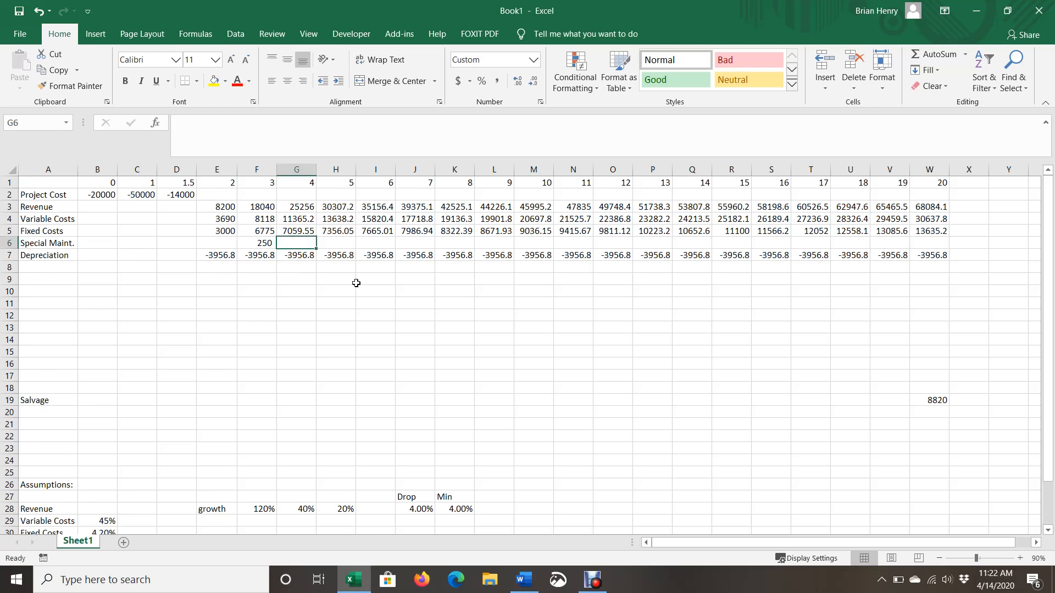
text(=)
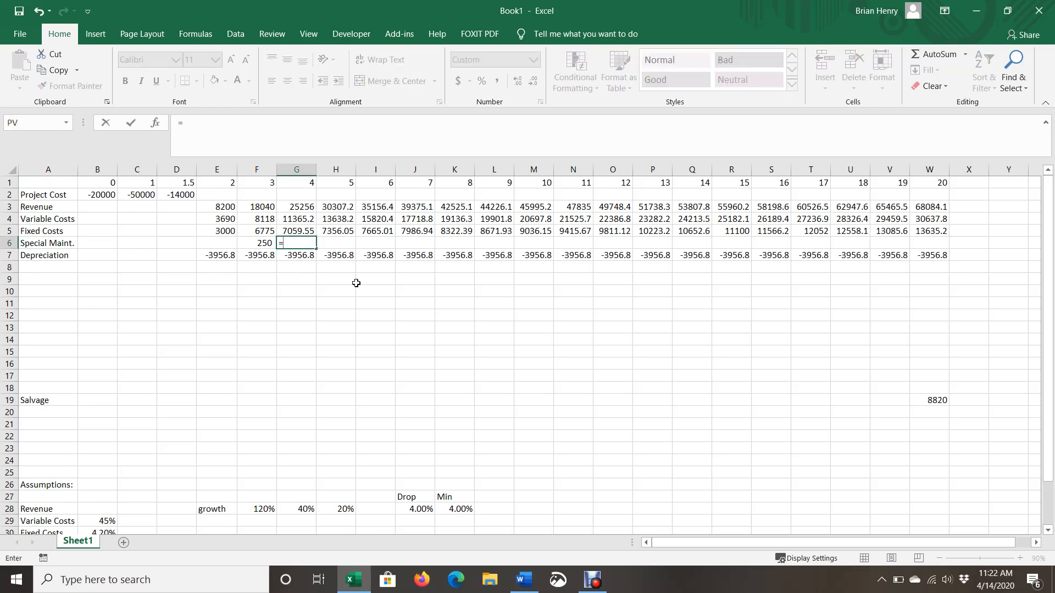
text(if(doo)
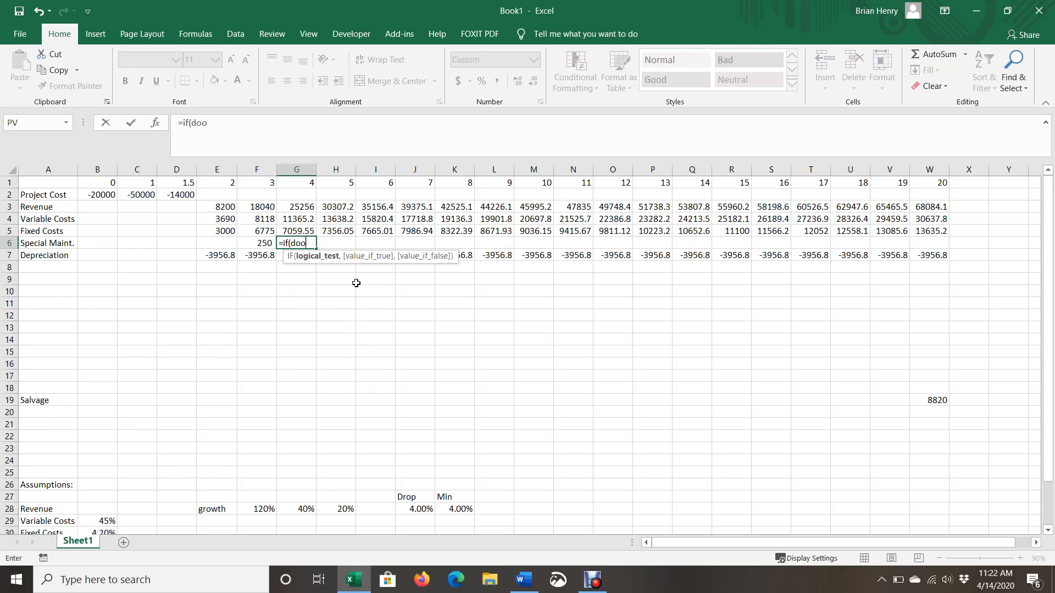
key(BackSpace)
key(BackSpace)
key(BackSpace)
text(odd)
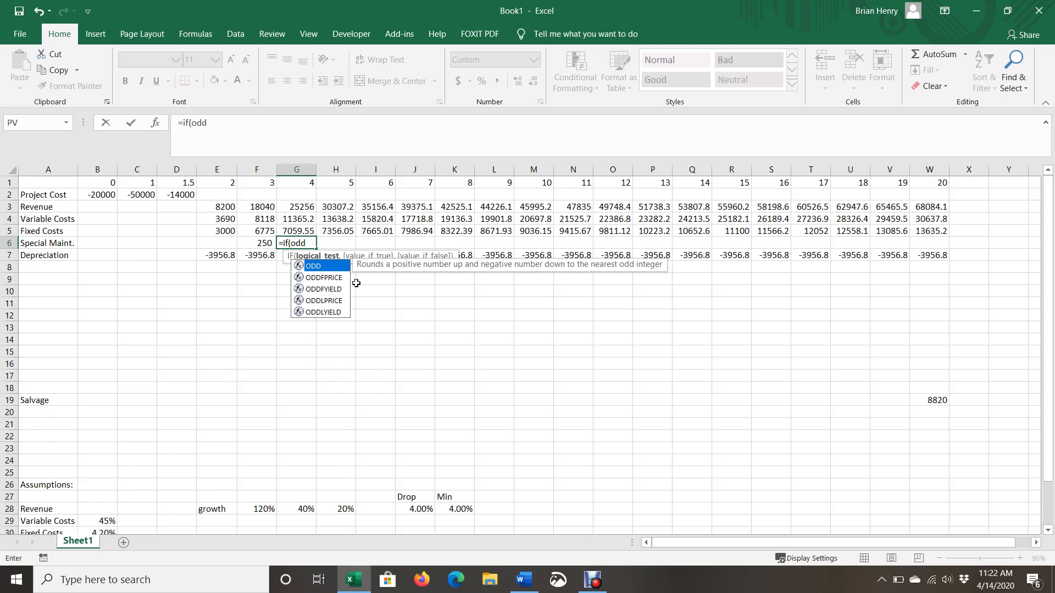
text(()
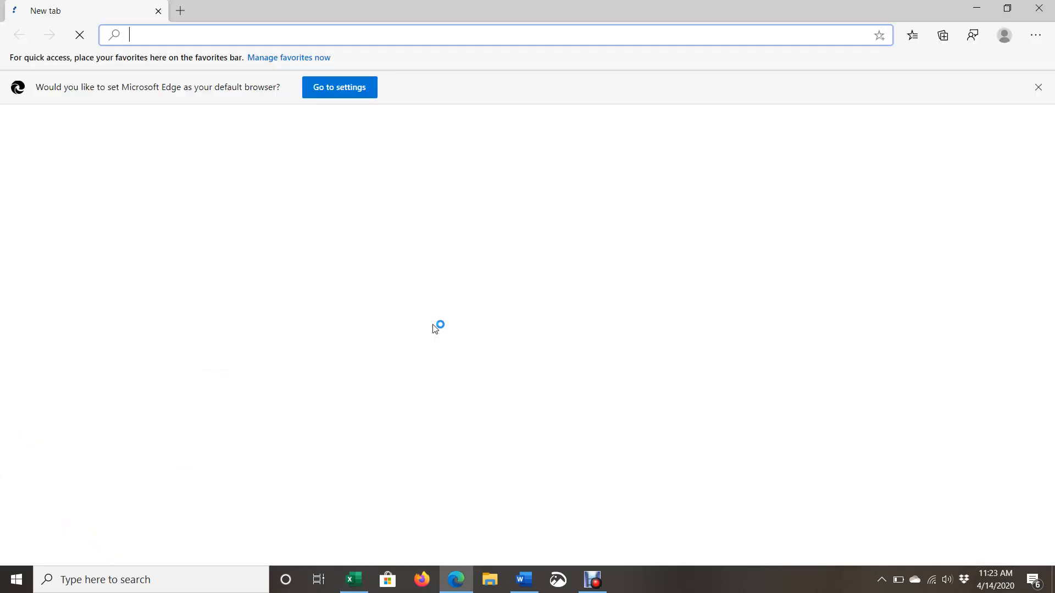
- Search the web in Microsoft Edge for "if odd in excel" and look through the results for an odd-number test
text(if )
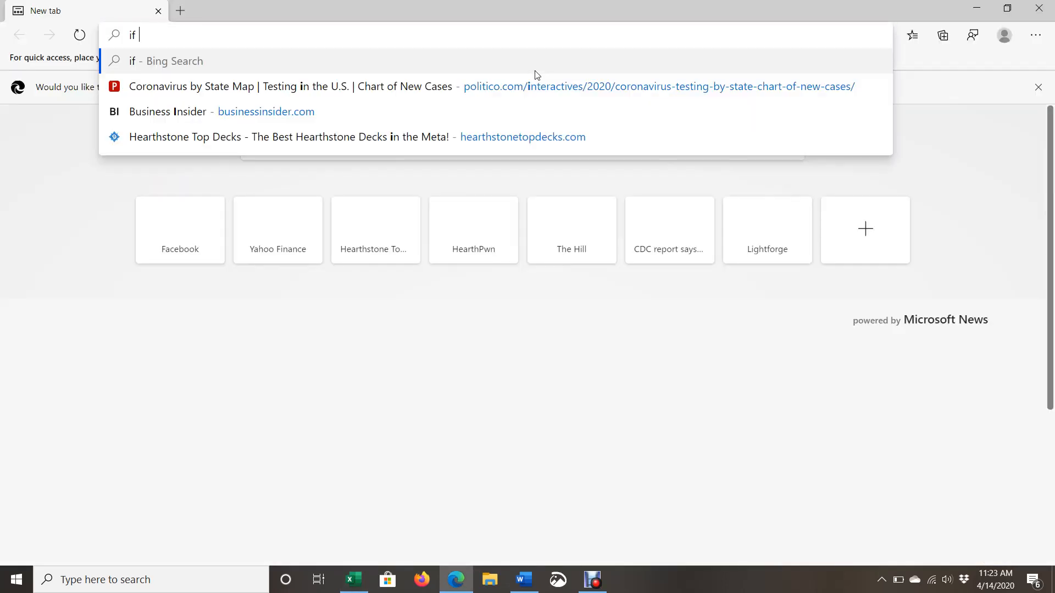
text(odd in excel)
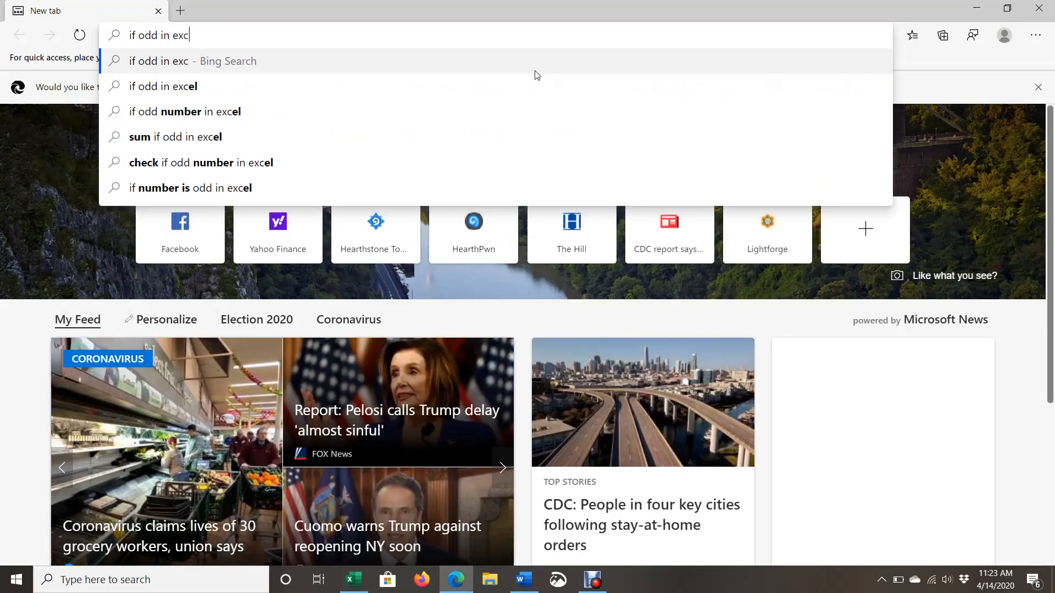
key(Return)
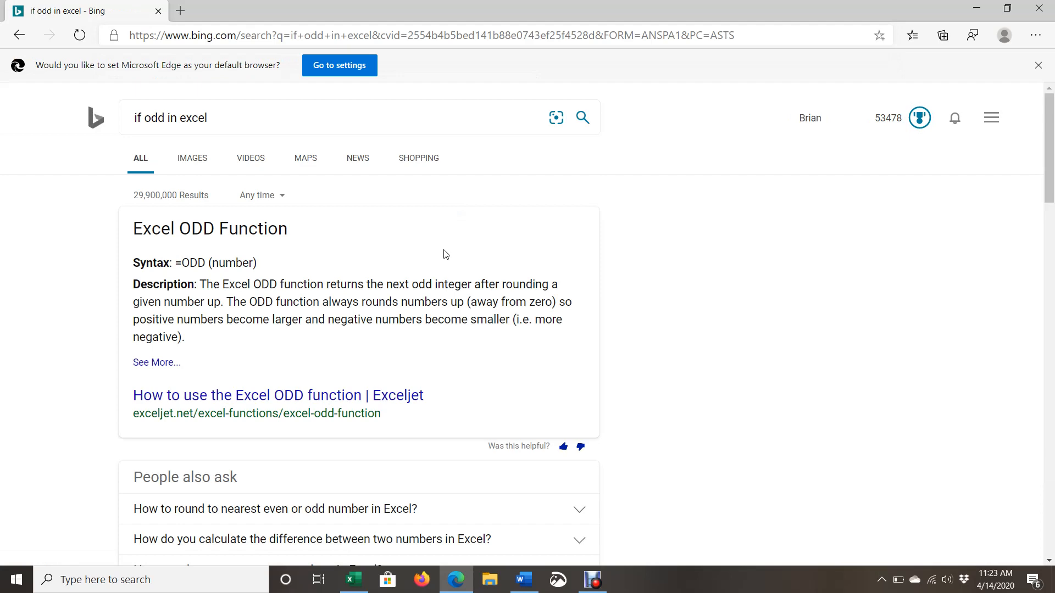
scroll(454, 340, down, 10)
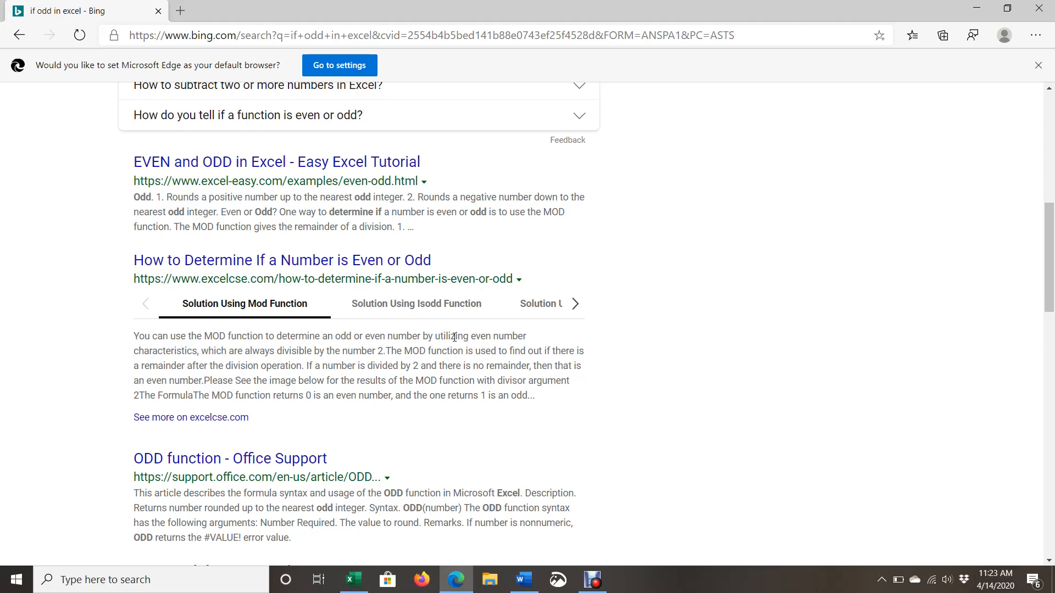
scroll(454, 338, down, 10)
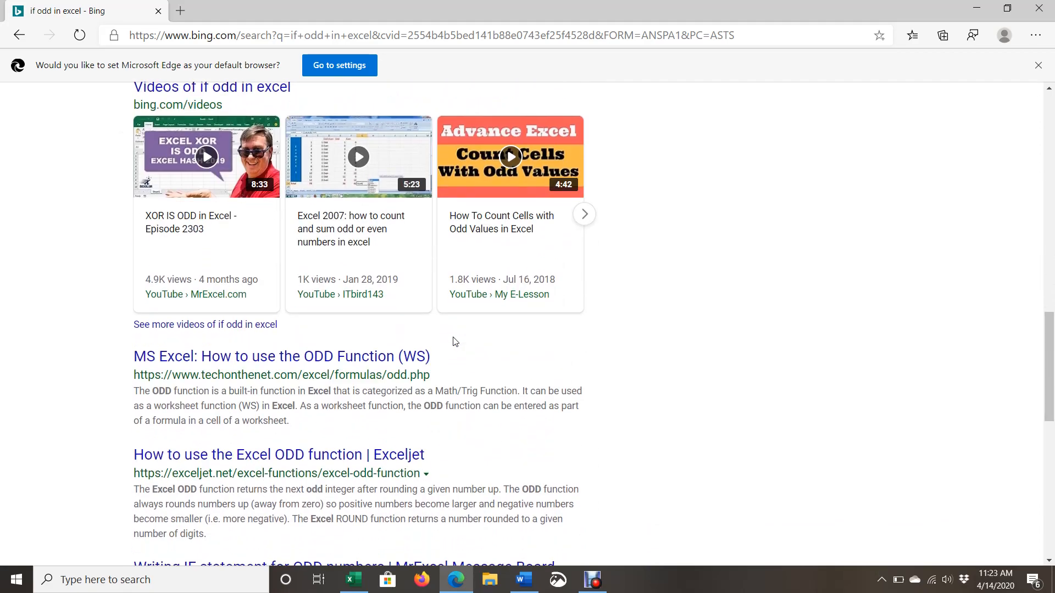
scroll(454, 341, up, 20)
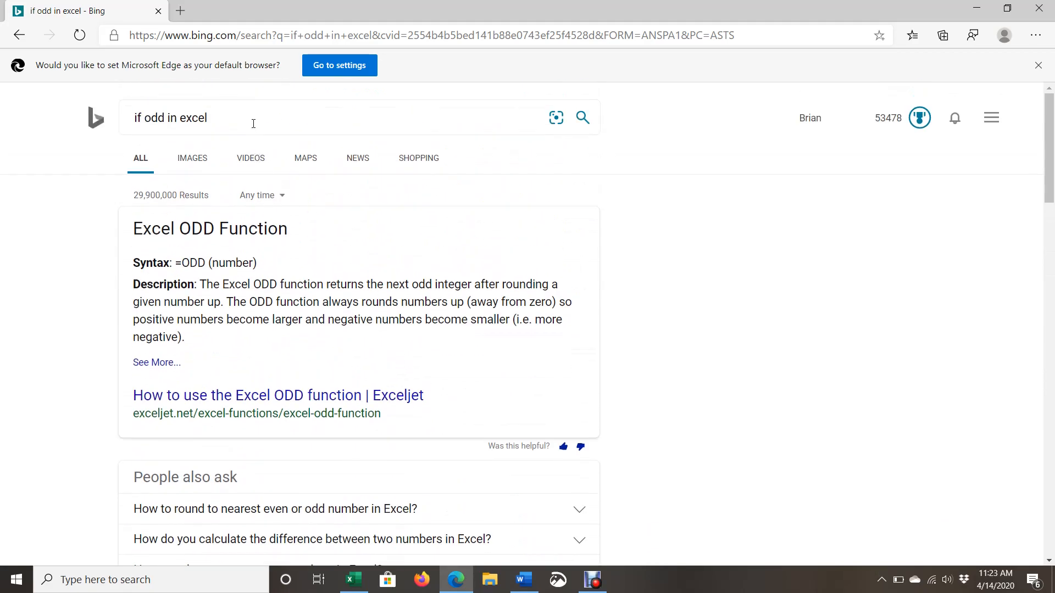
- Search the web for "excel formula identify odd"
click(253, 123)
text(excel)
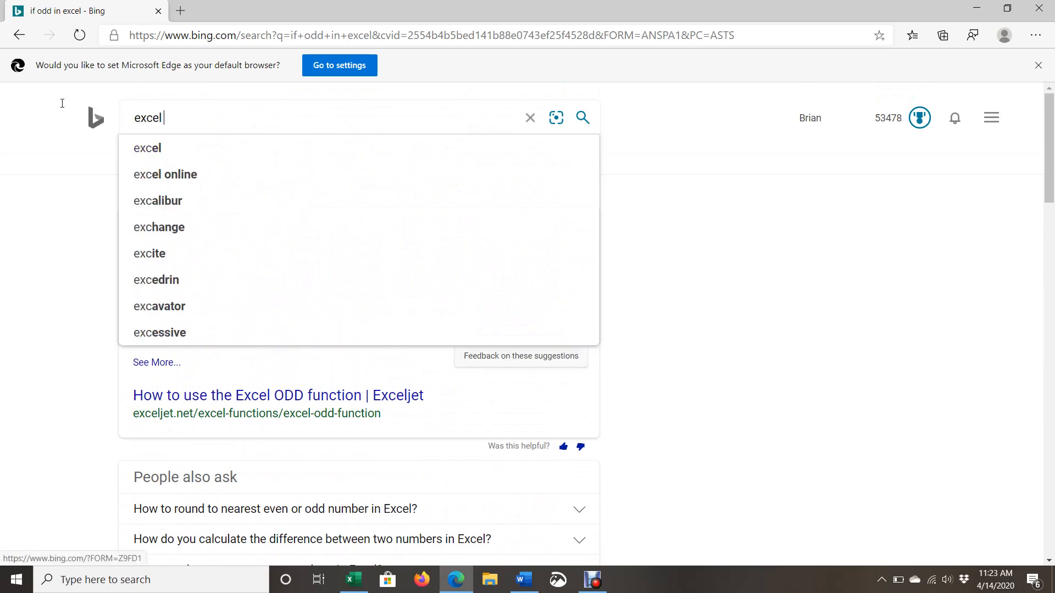
text( formula)
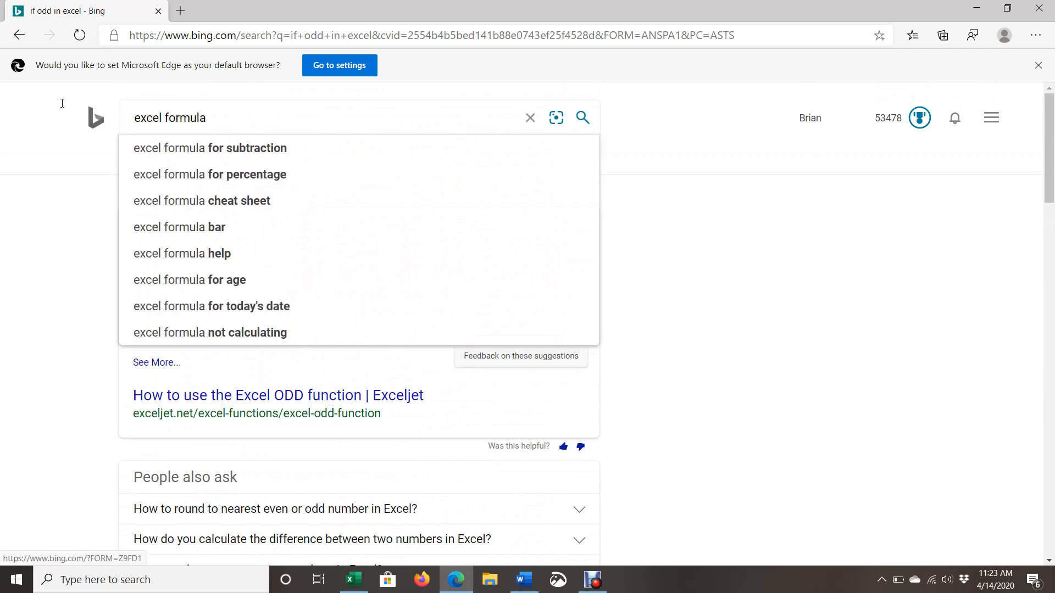
text( identif)
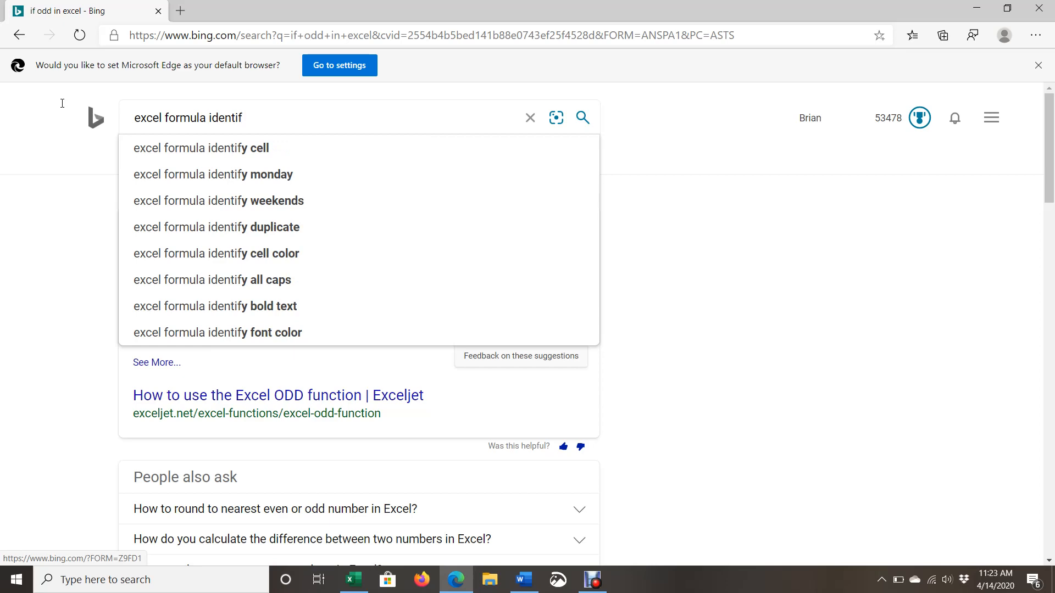
text(y odd)
key(Return)
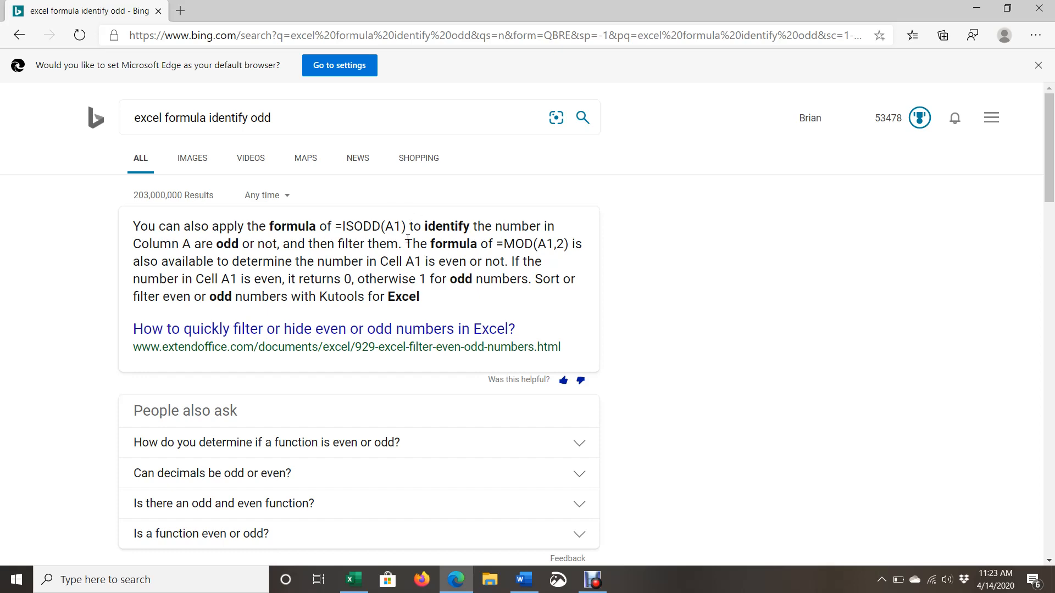
- Return to the Excel workbook and replace the ODD test in G6's IF formula with ISODD(G1)
key(alt+Tab)
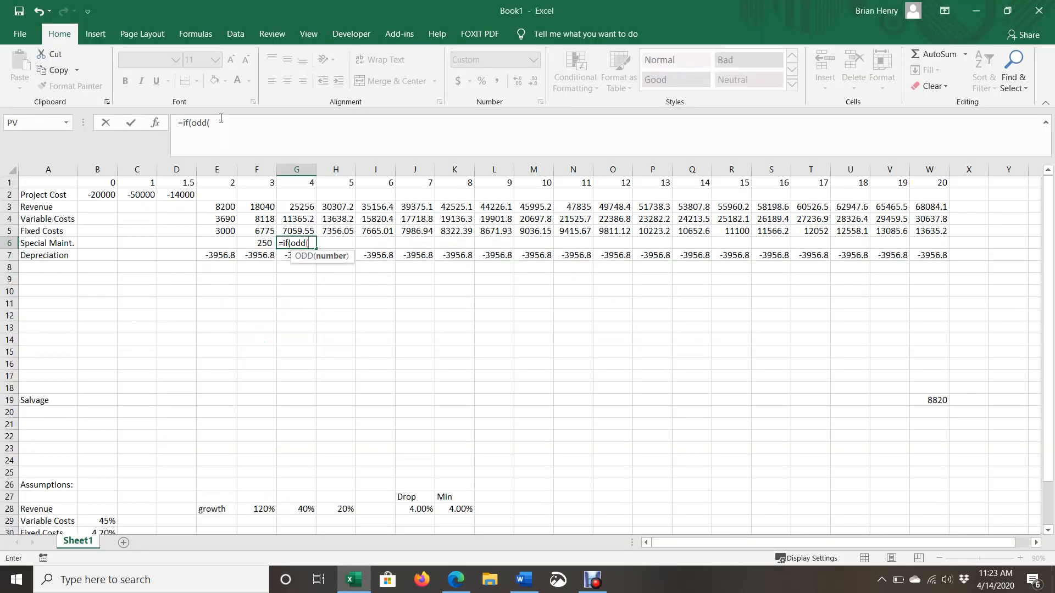
drag(211, 123, 194, 126)
text(isodd)
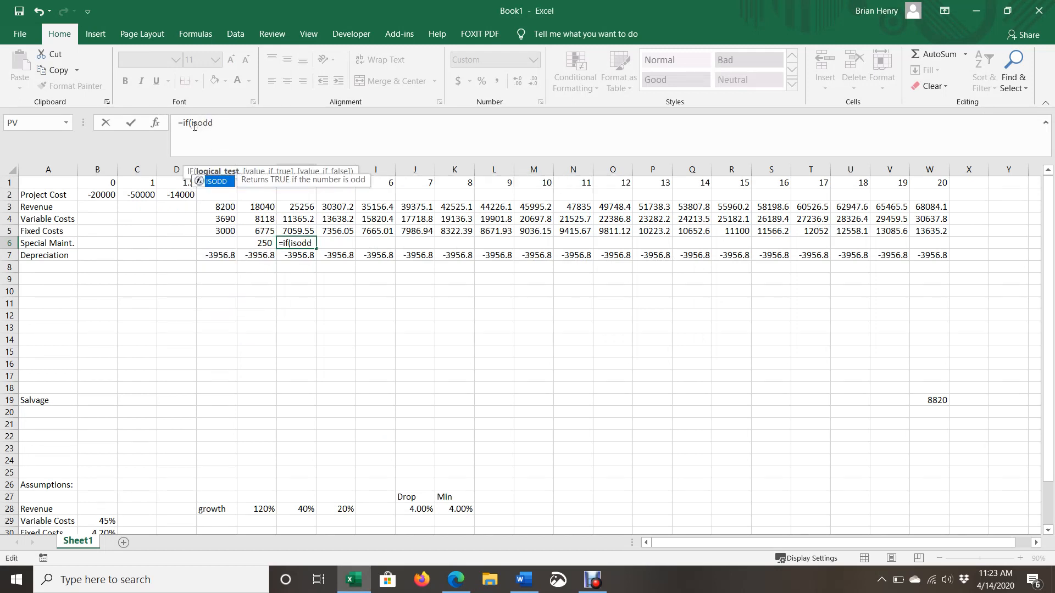
text(()
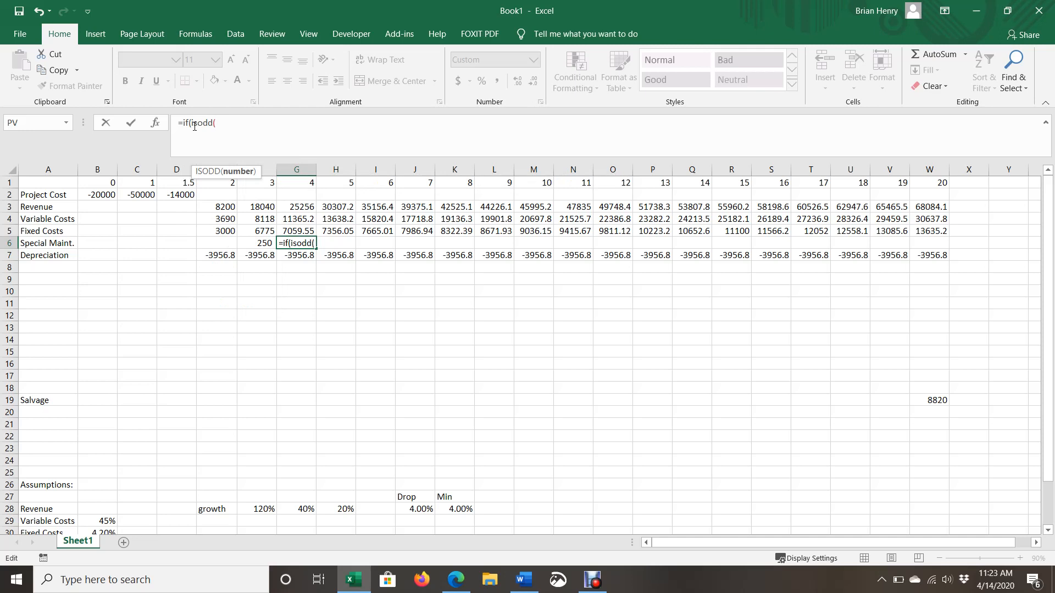
click(299, 184)
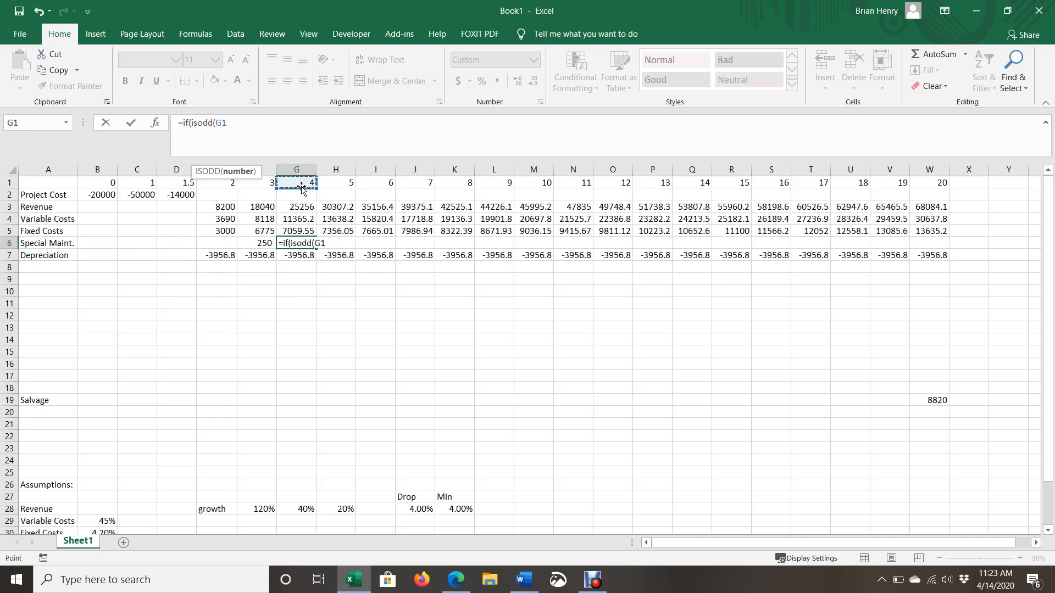
text())
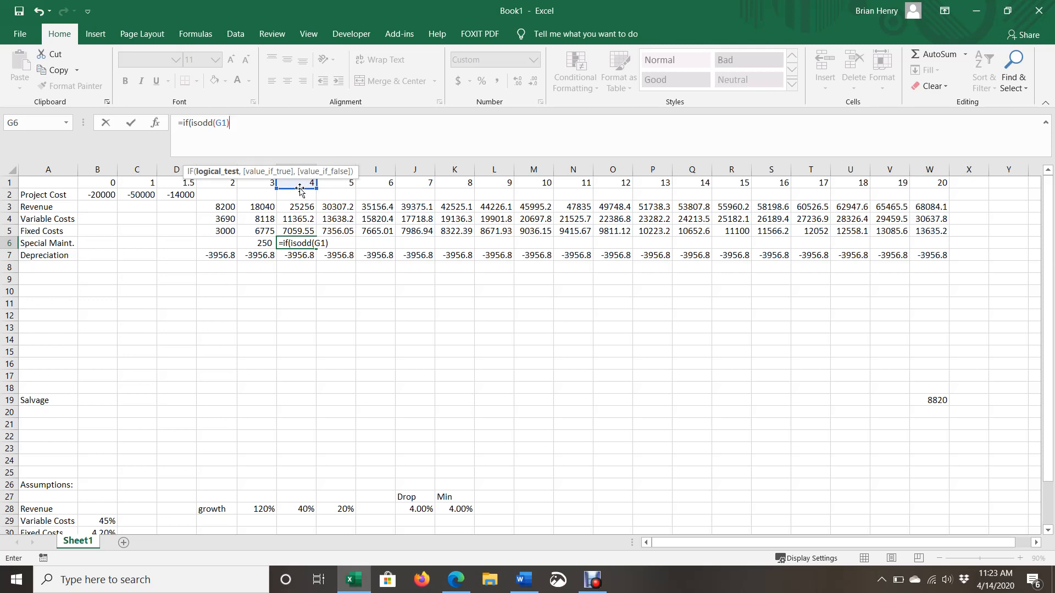
text(,)
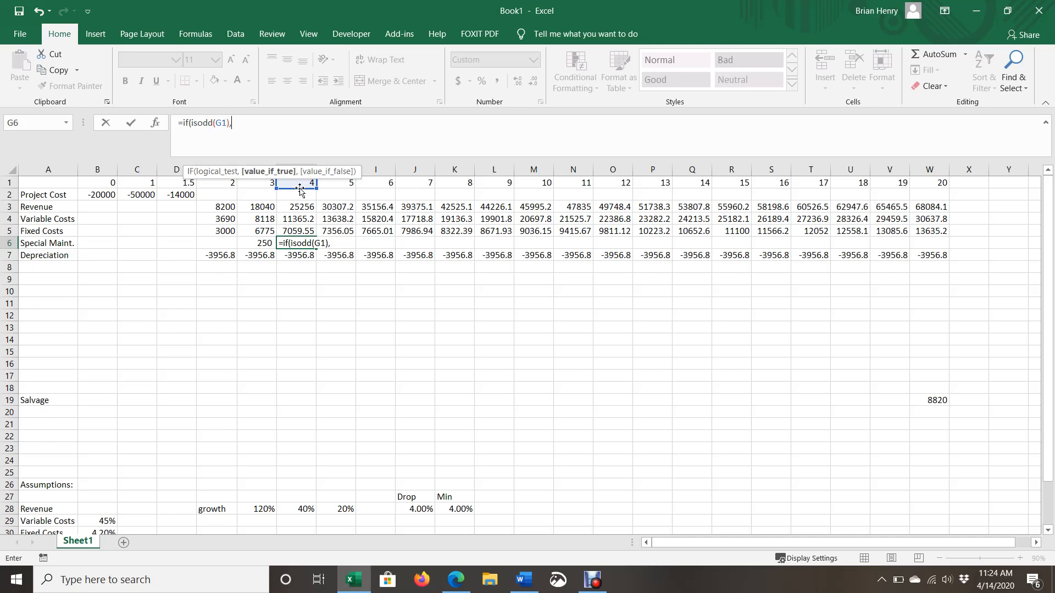
- Start the value-if-true part of the G6 formula with absolute references, as $F$6+$B$31
click(262, 243)
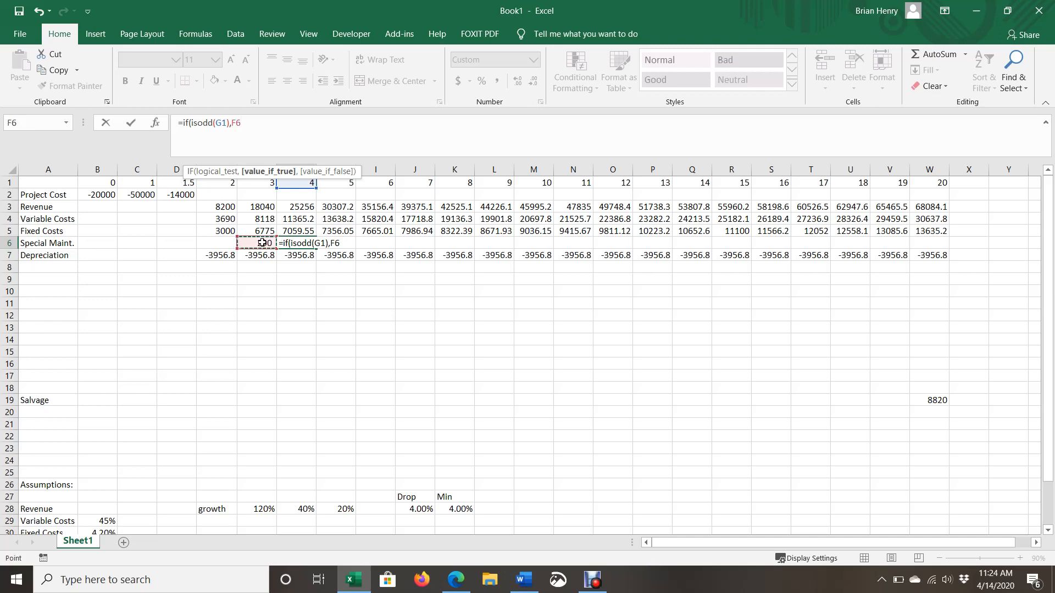
key(F4)
text(+)
scroll(263, 243, down, 2)
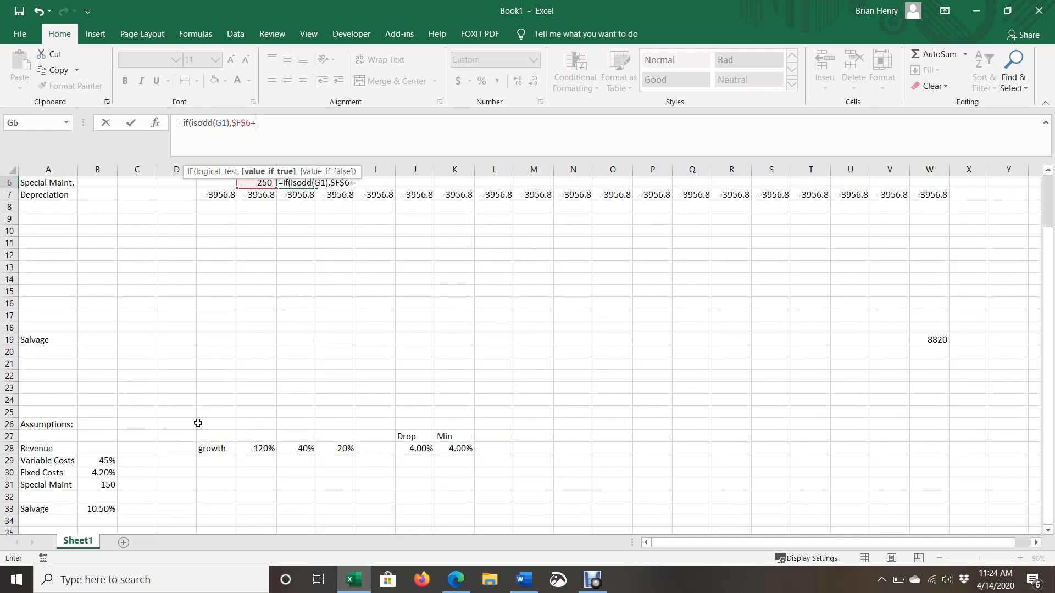
click(107, 486)
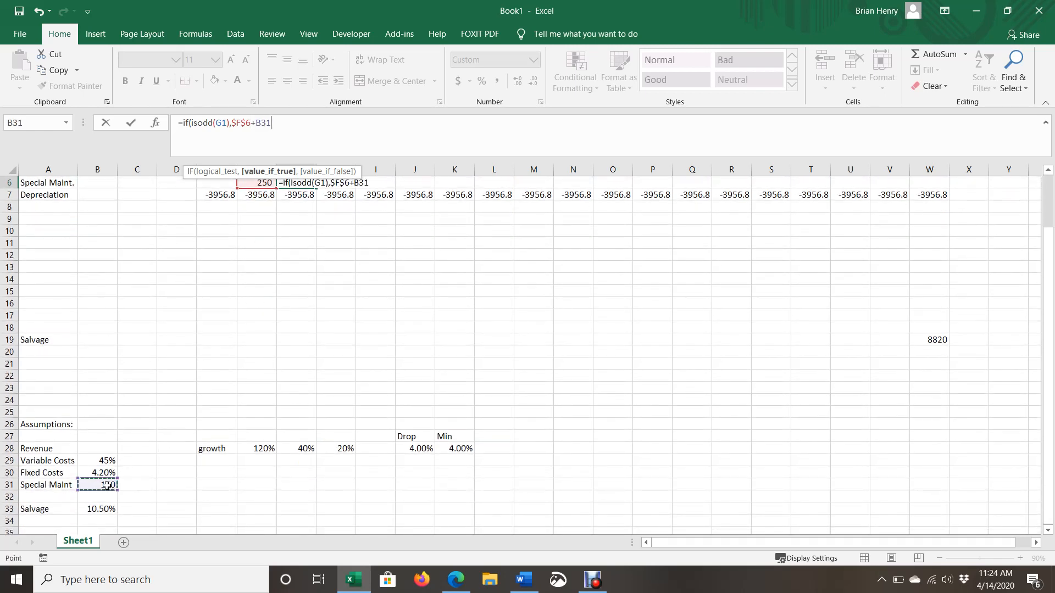
key(F4)
- Multiply $B$31 by (G1-3)/2 in the G6 formula and finish it with an empty string "" as the value if false
scroll(247, 293, up, 2)
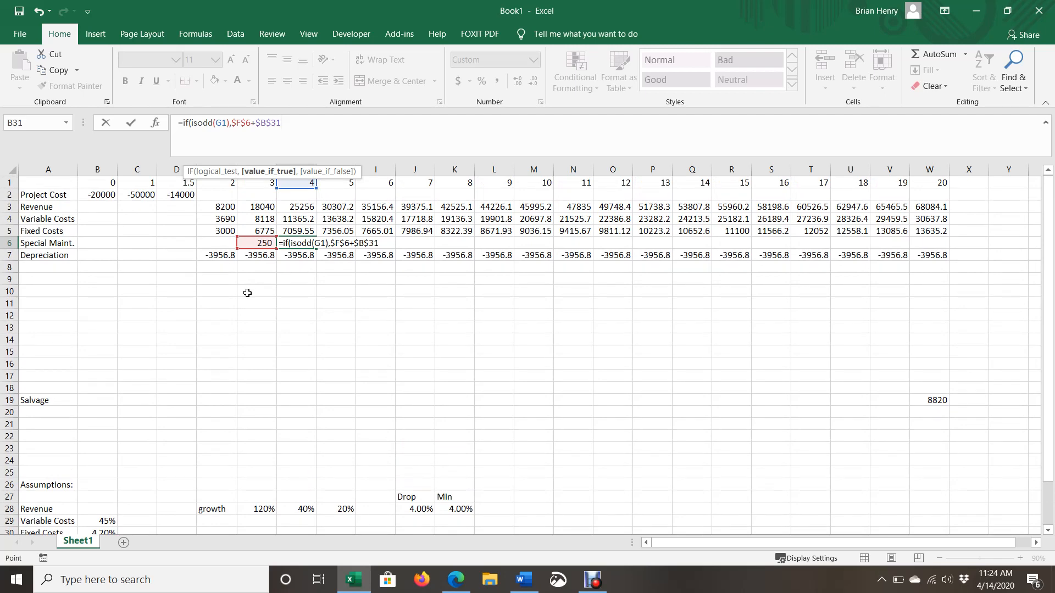
text(*)
click(307, 184)
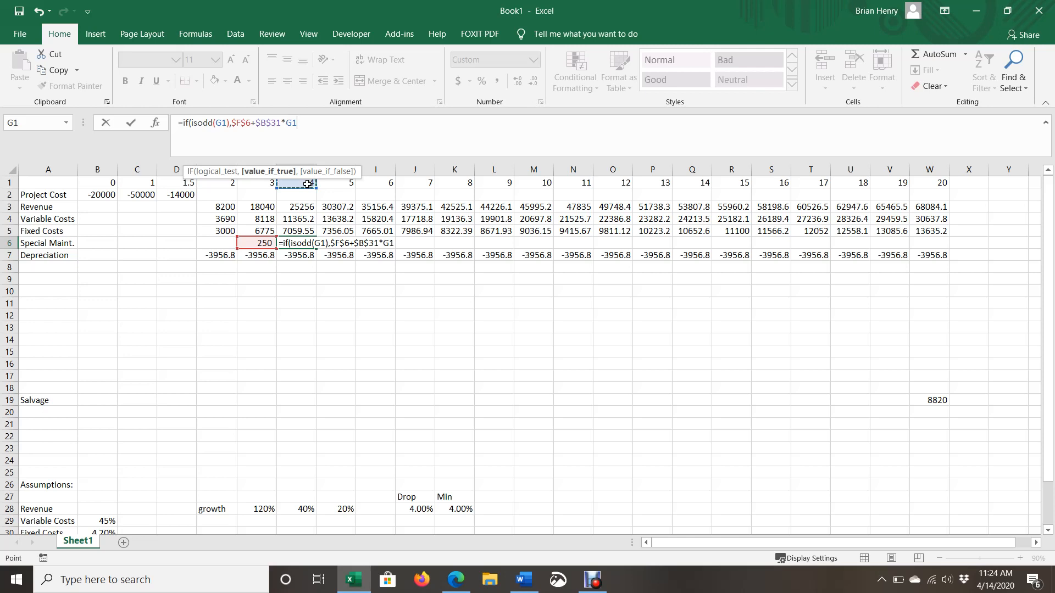
text(-3)/2,)
click(286, 124)
text((G1)/2)
text(,)
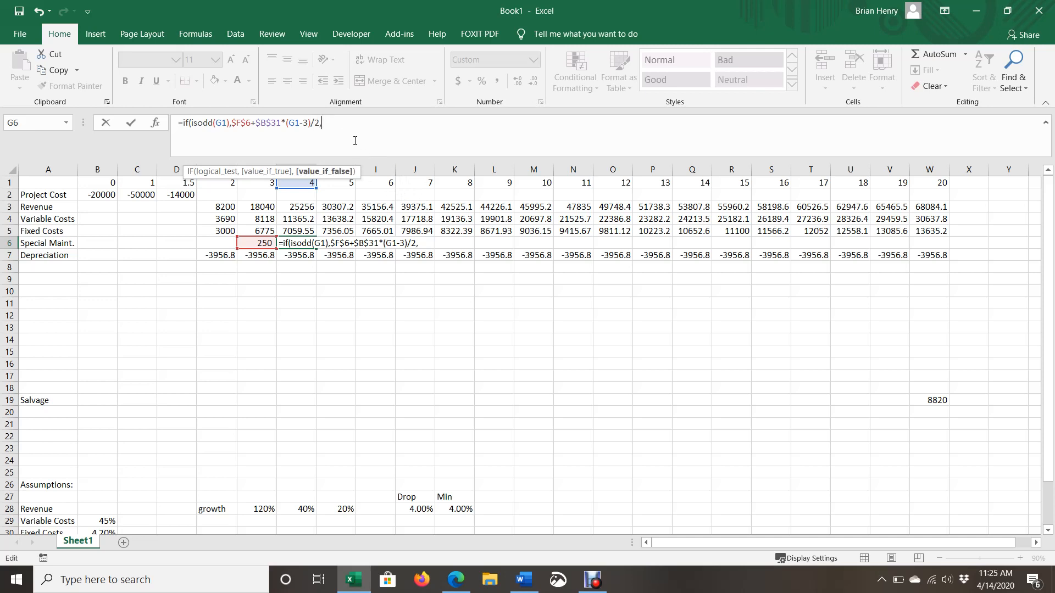
text(""))
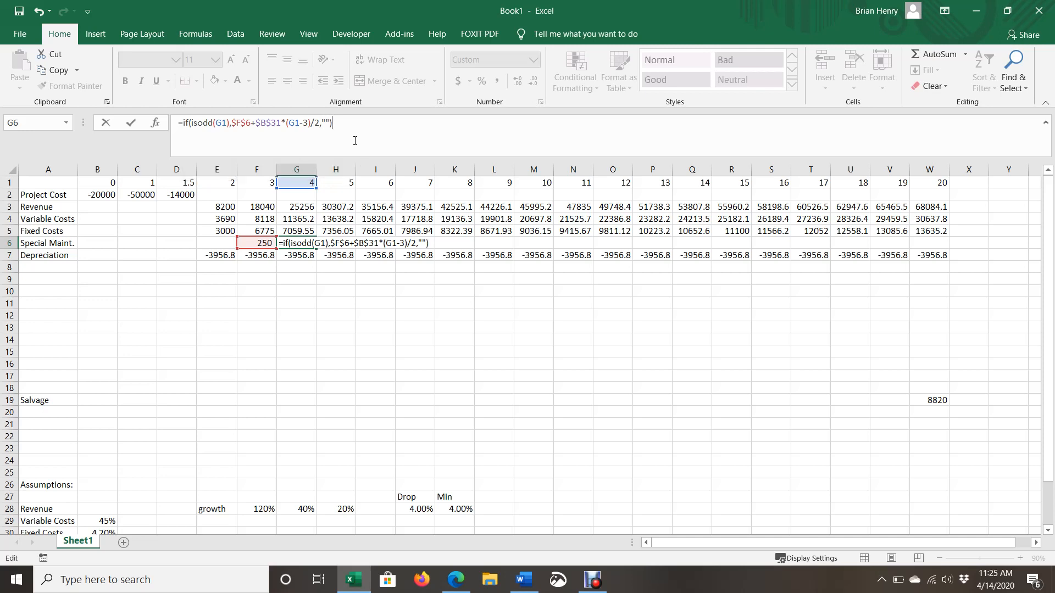
key(Return)
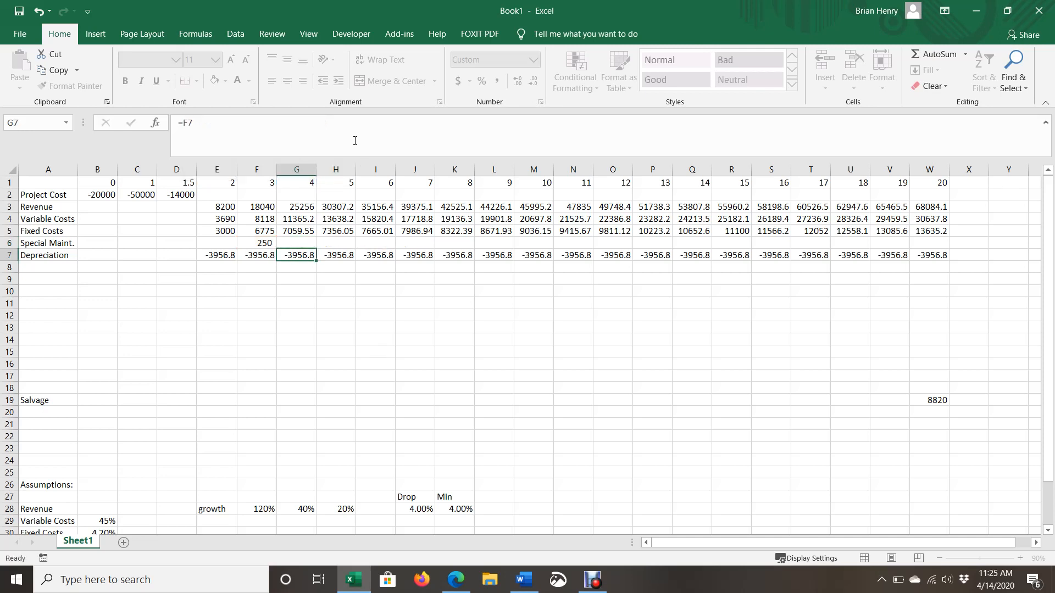
- Fill the special maintenance formula from G6 across to year 20 in W6 and check the odd-year cells
key(Up)
key(Up)
key(ctrl+Right)
key(Down)
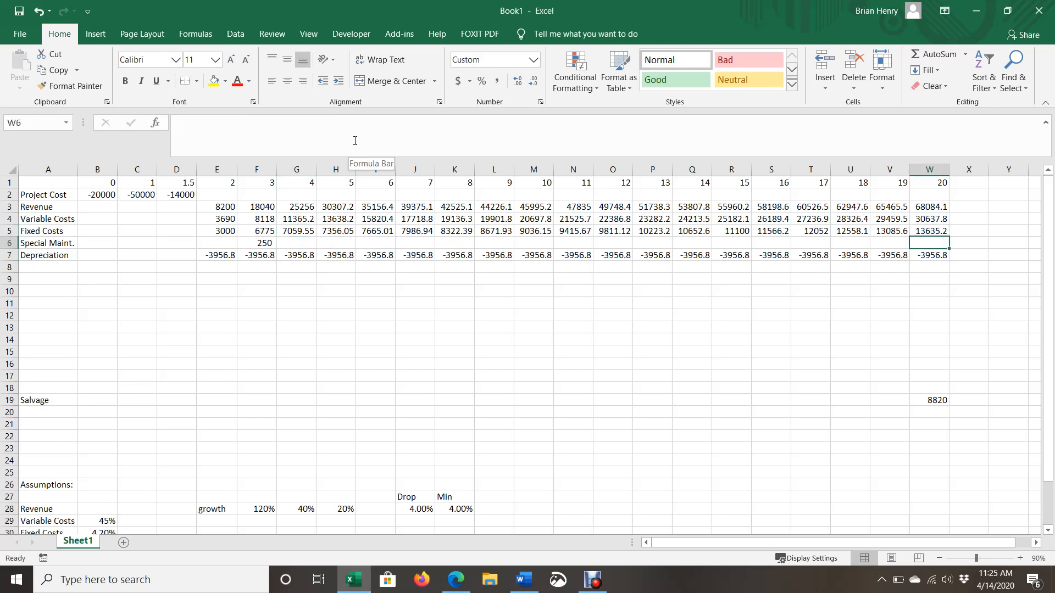
key(ctrl+shift+Left)
key(ctrl+r)
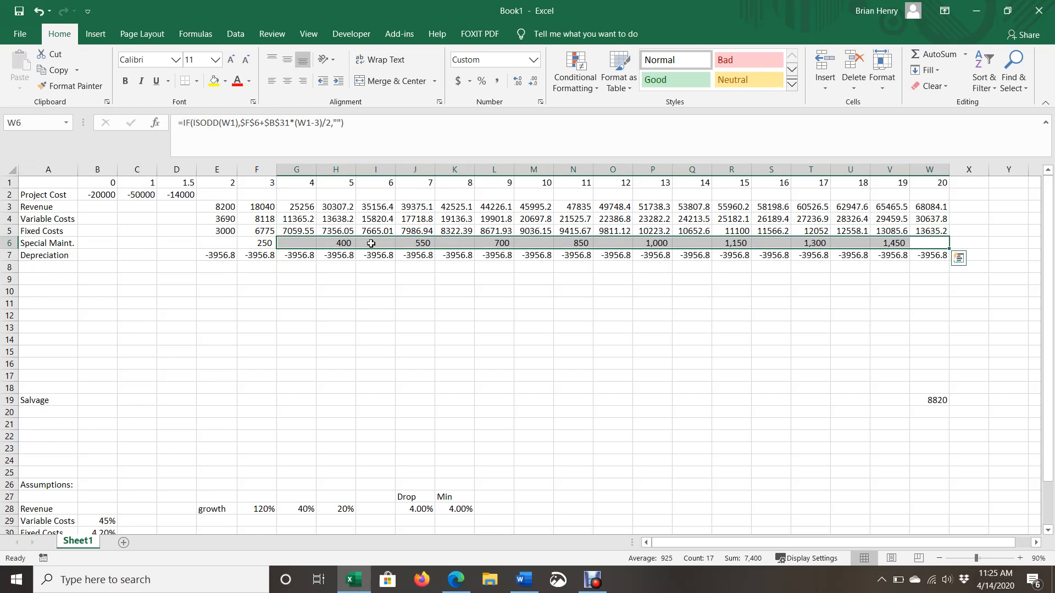
click(351, 244)
click(431, 243)
click(489, 244)
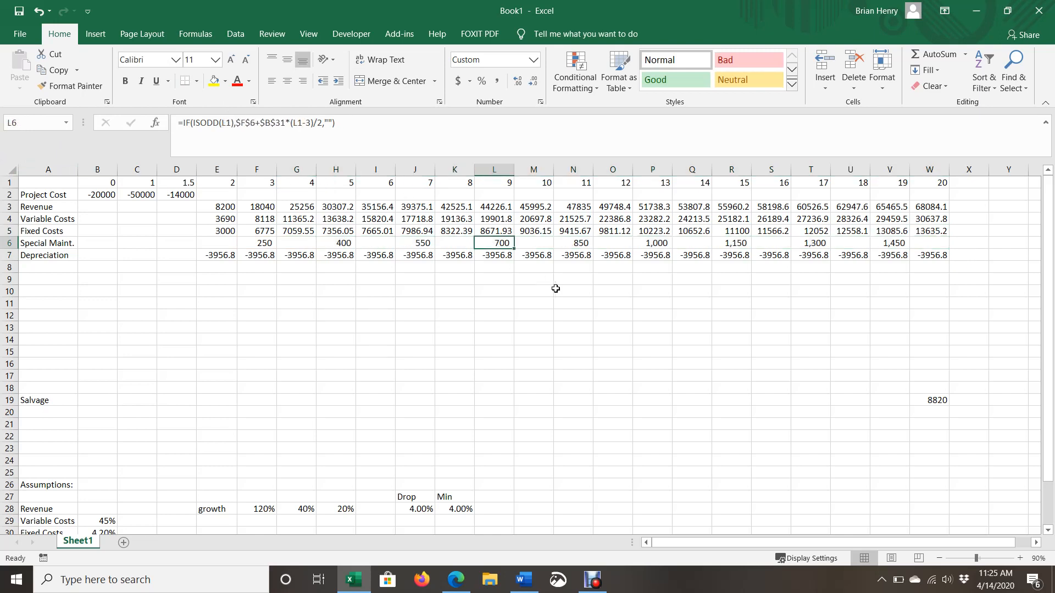
click(566, 243)
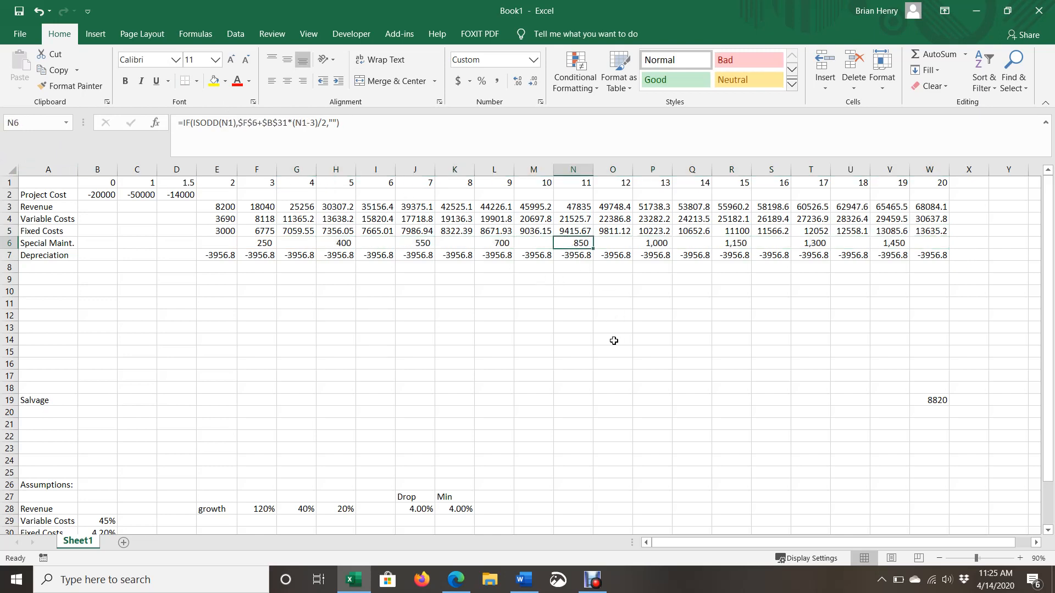
click(220, 128)
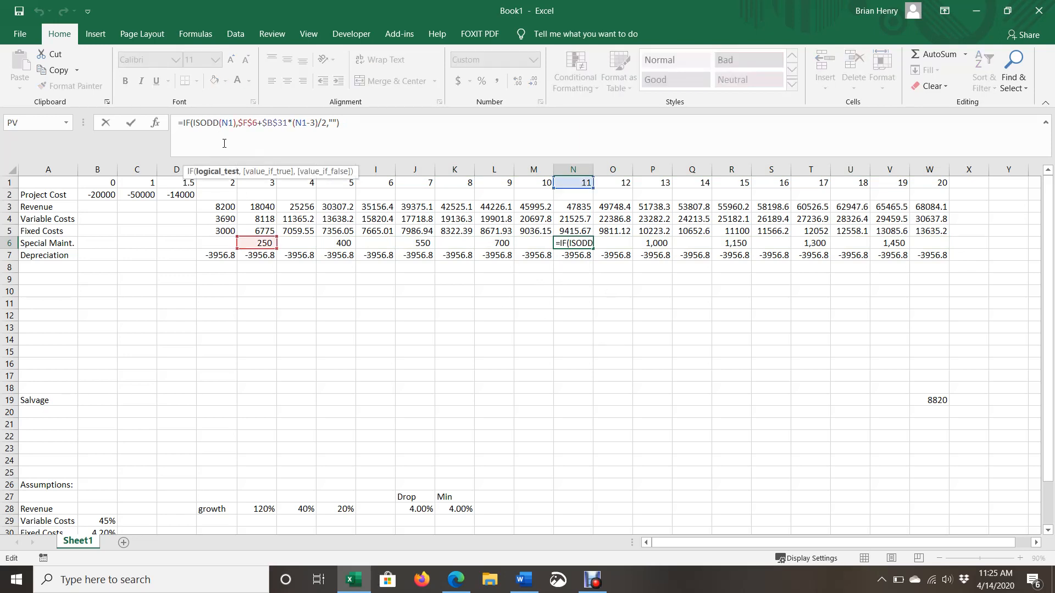
key(BackSpace)
key(BackSpace)
key(BackSpace)
text(ev)
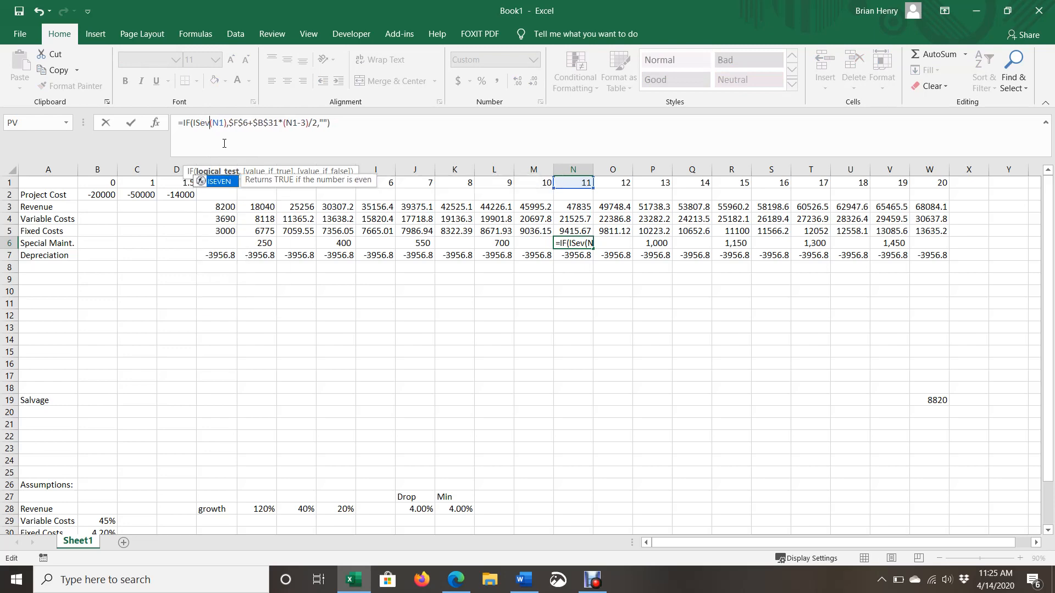
key(Escape)
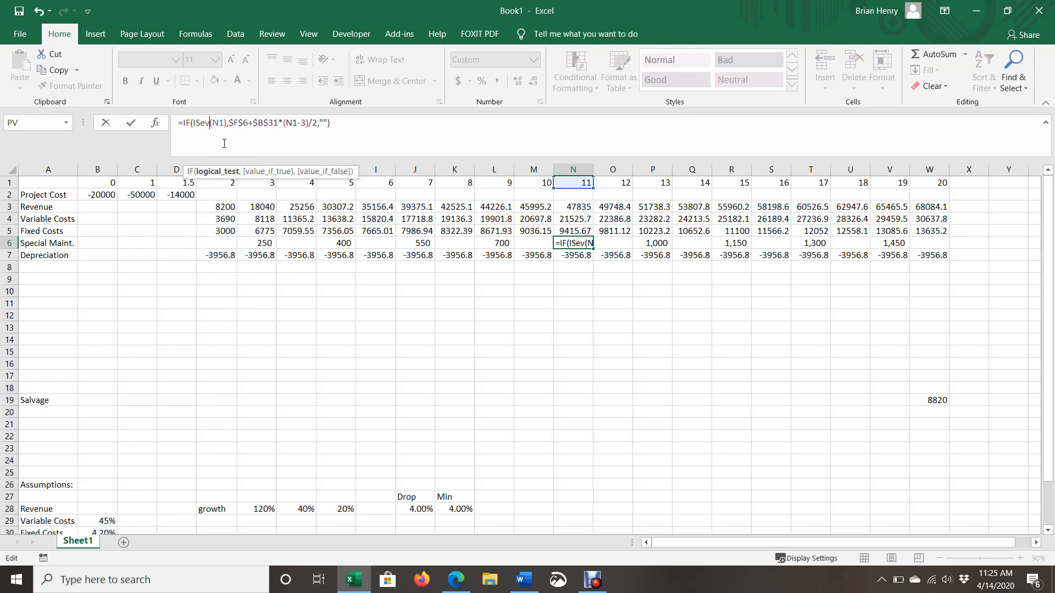
key(Escape)
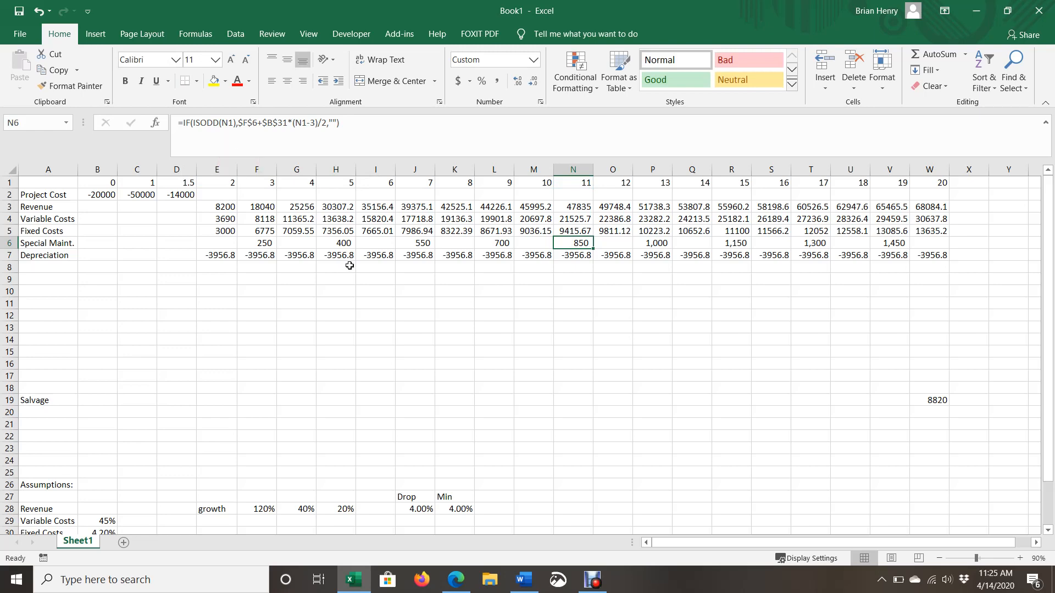
- Try 125 as the Special Maint assumption in B31 and undo the change
scroll(241, 339, down, 2)
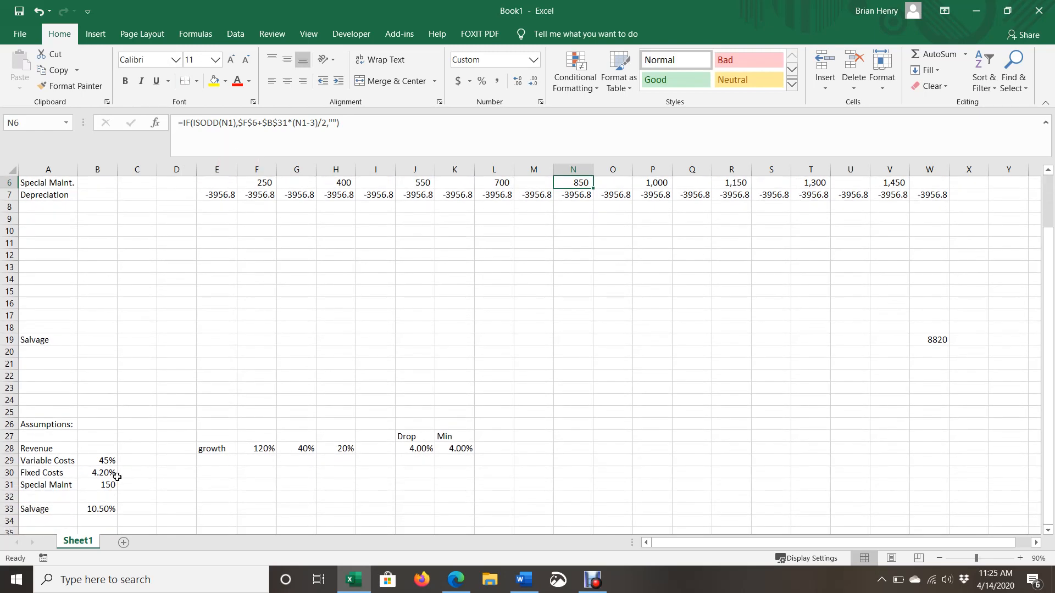
click(99, 480)
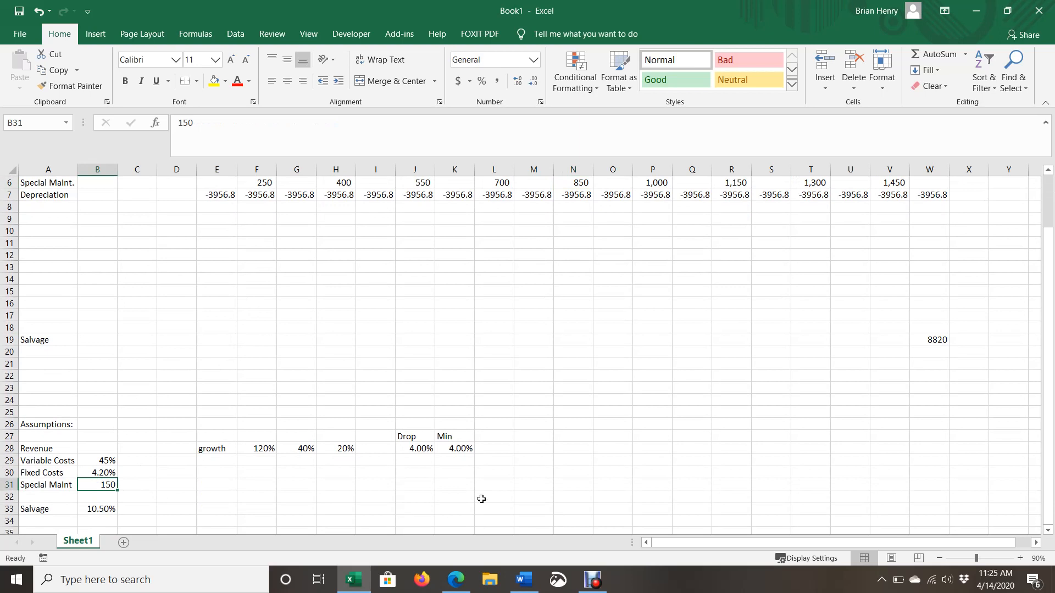
text(125)
key(Return)
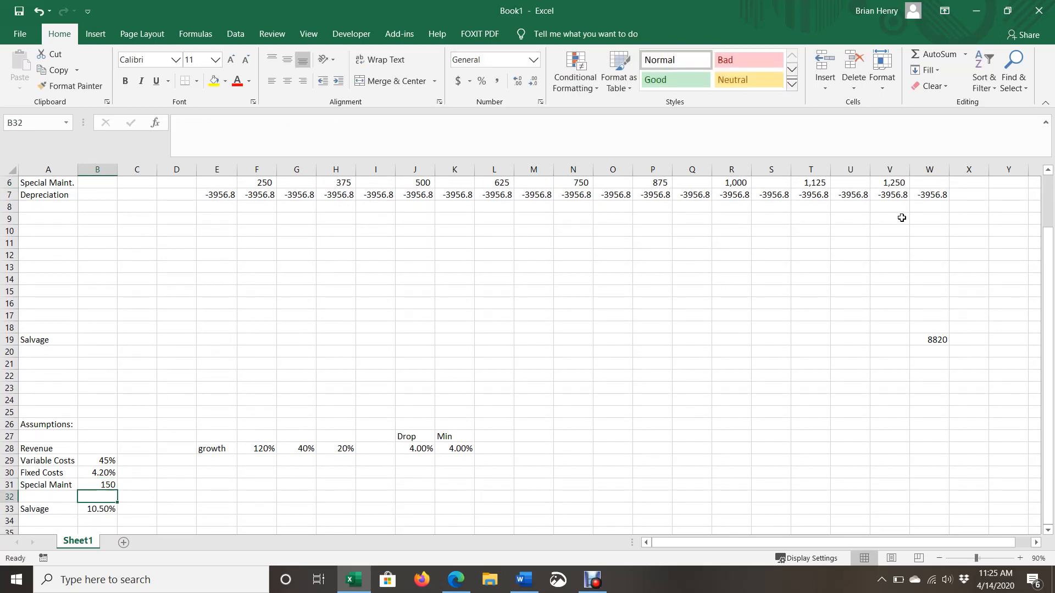
key(ctrl+z)
scroll(296, 279, up, 2)
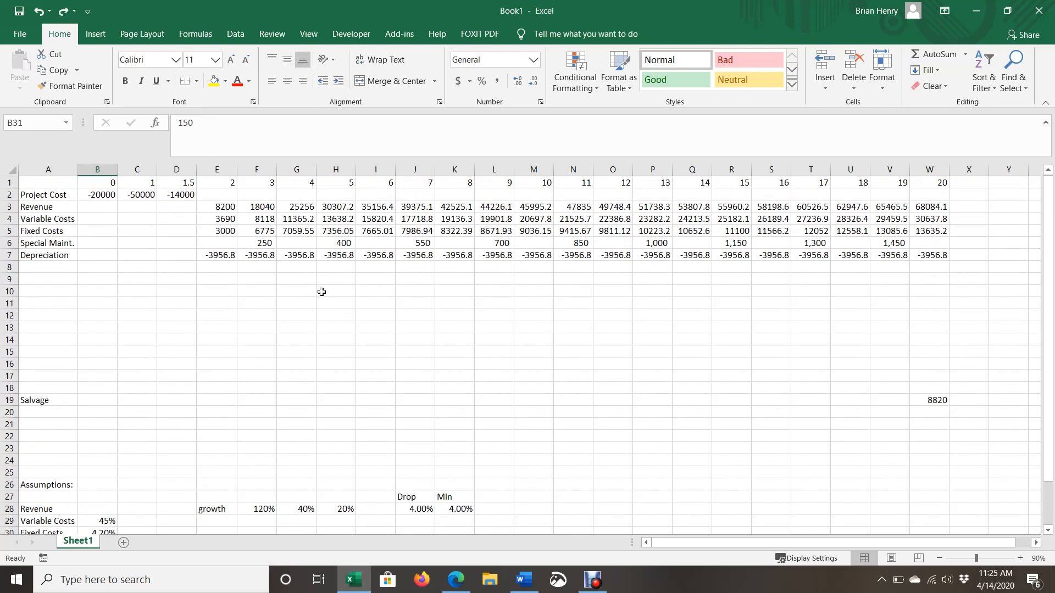
- Switch to Word to read the assumption about new products cannibalizing existing product sales, and return to Excel
key(alt+Tab)
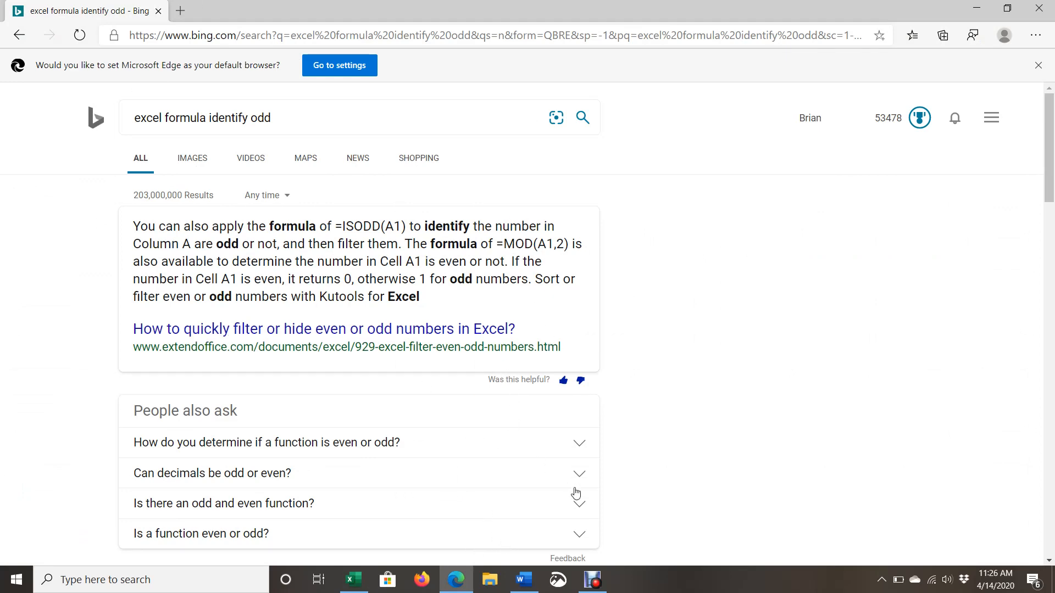
click(526, 581)
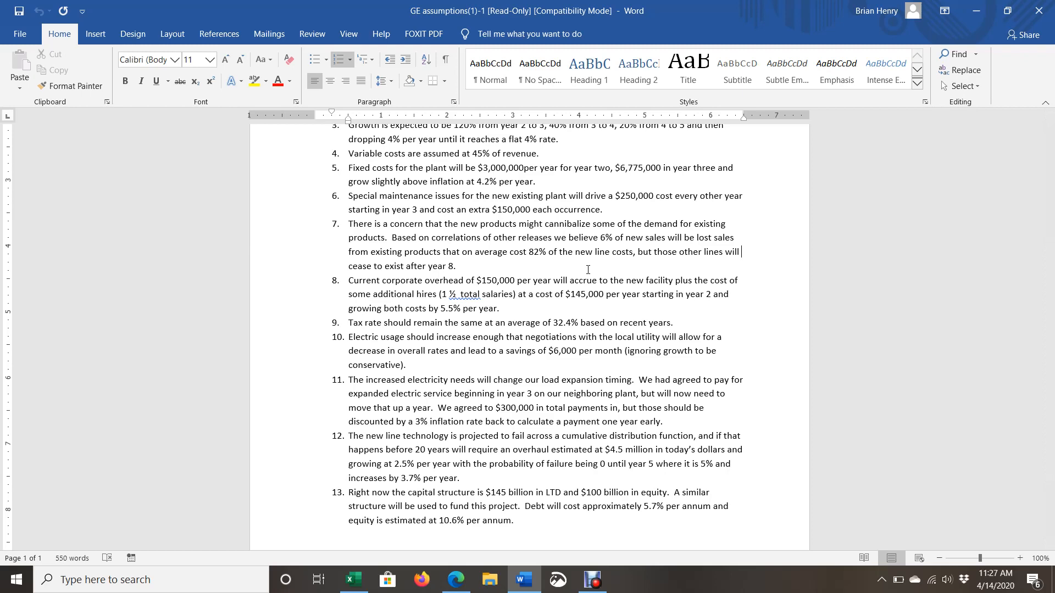
click(353, 580)
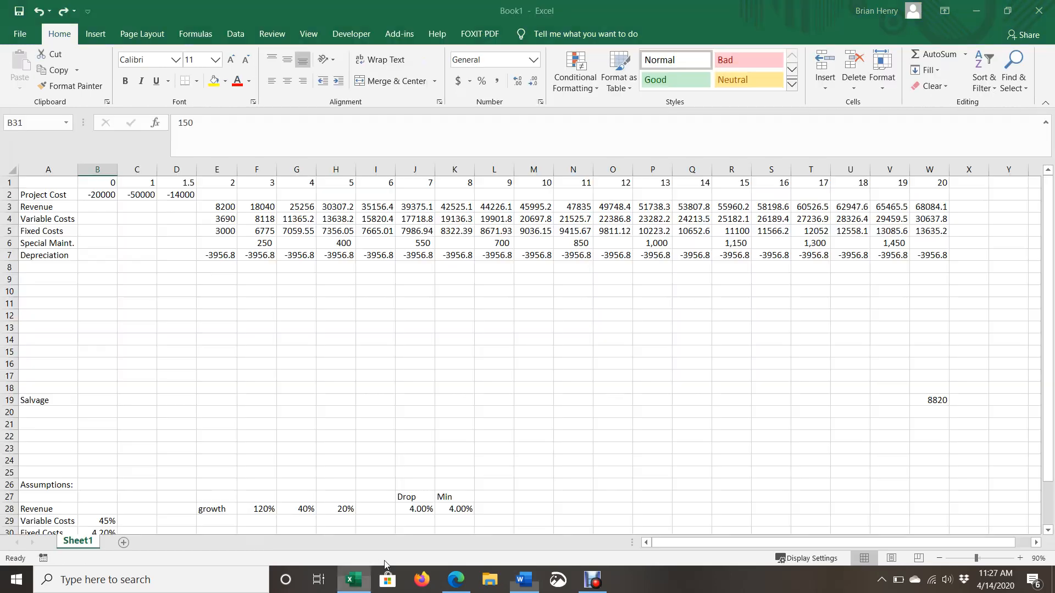
- Enter the example values 100 in O16 and 82 in O17
click(622, 368)
text(100)
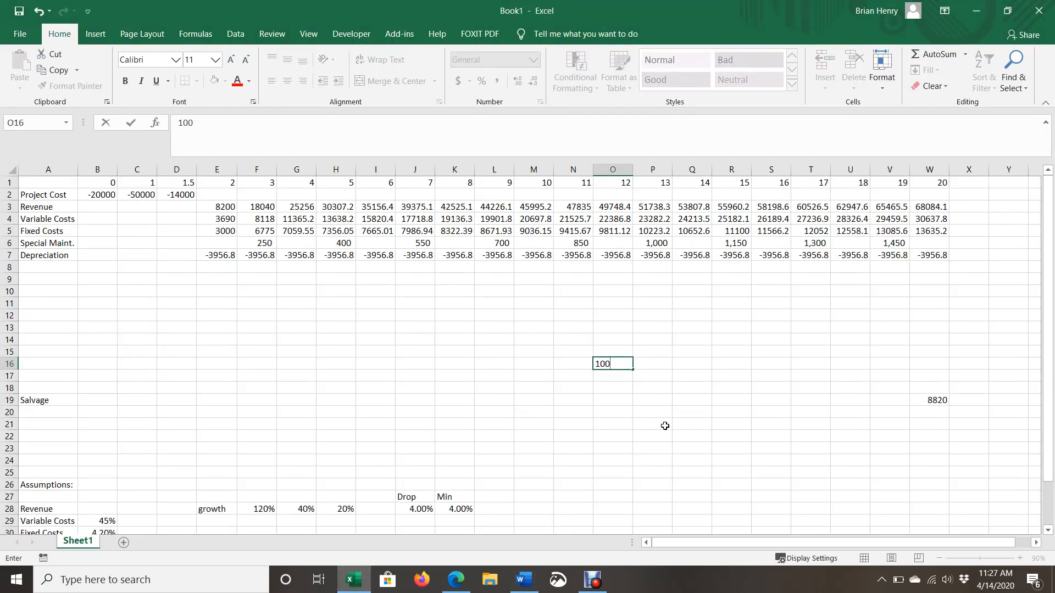
key(Return)
text(82)
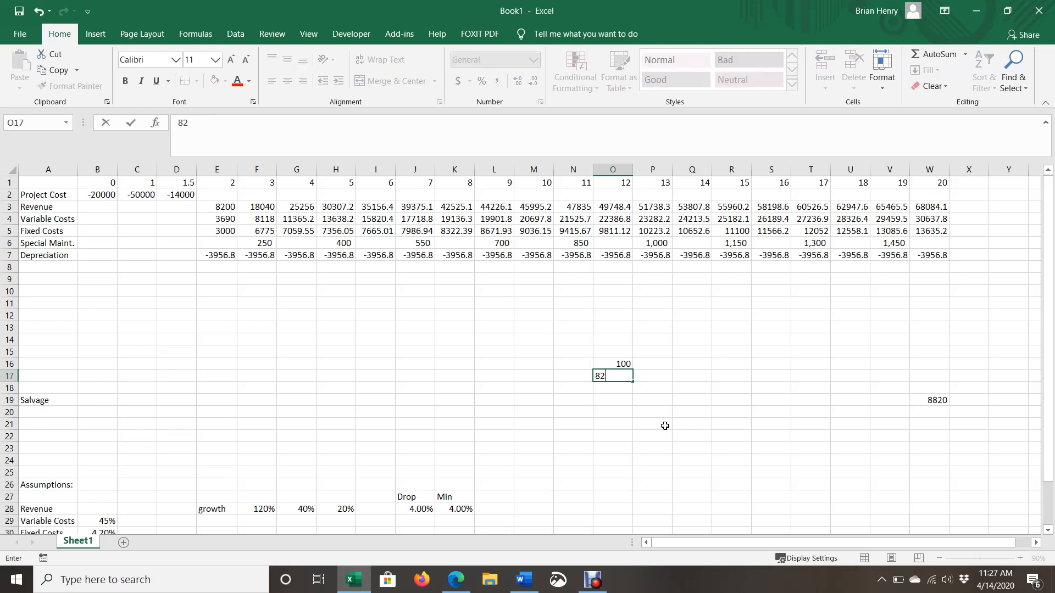
key(Return)
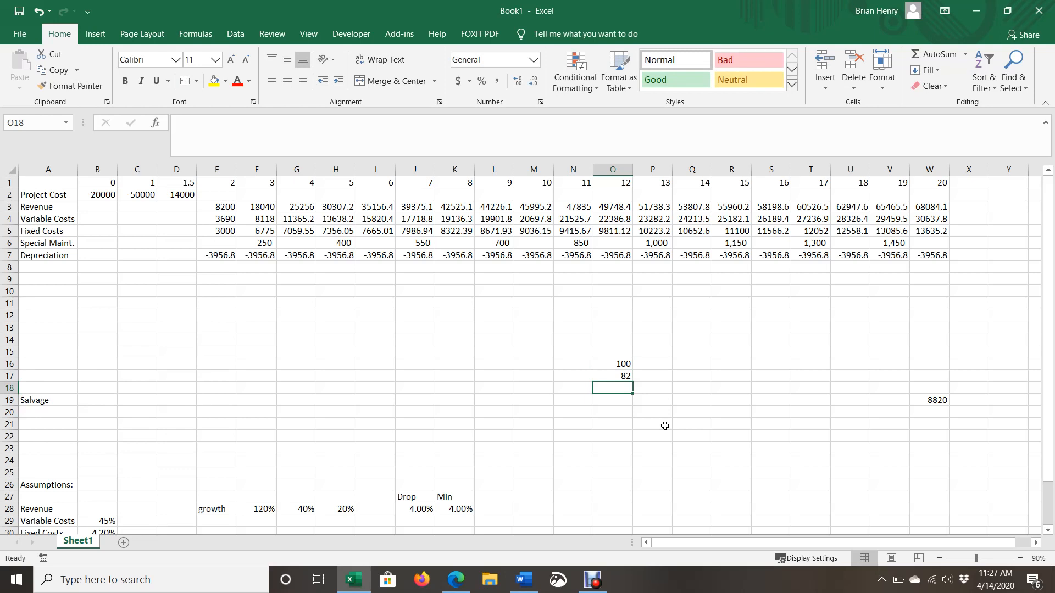
key(Right)
key(Up)
key(Up)
key(Down)
key(Left)
key(Up)
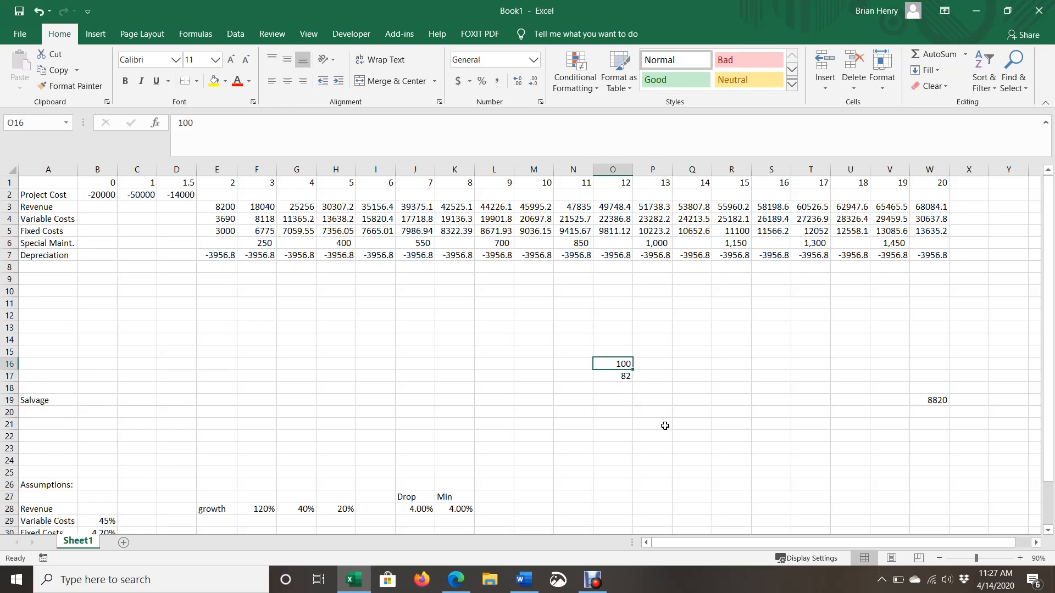
key(Right)
key(Down)
key(Left)
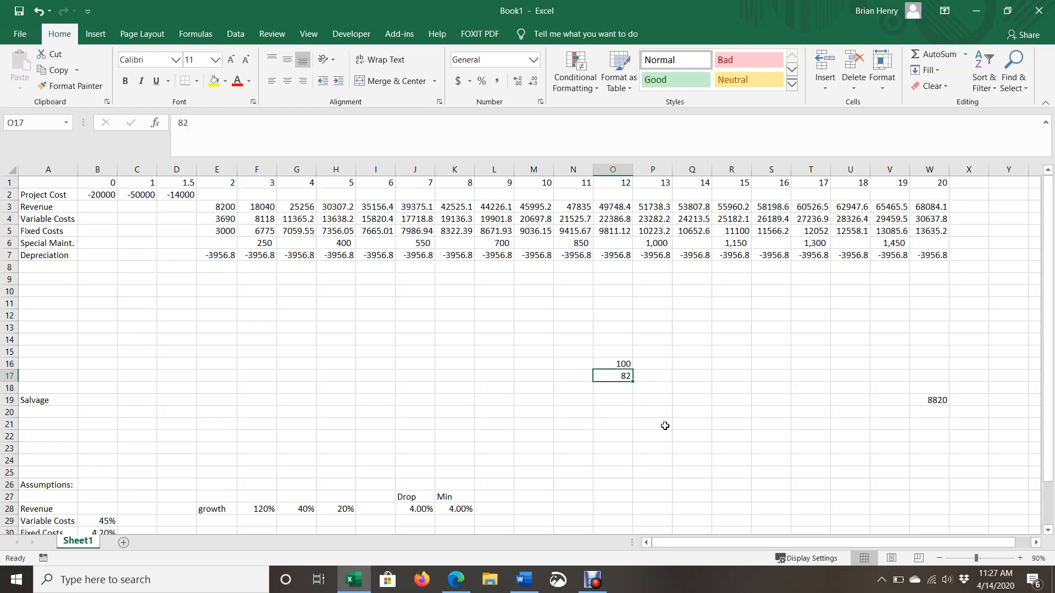
key(Right)
key(Up)
key(Left)
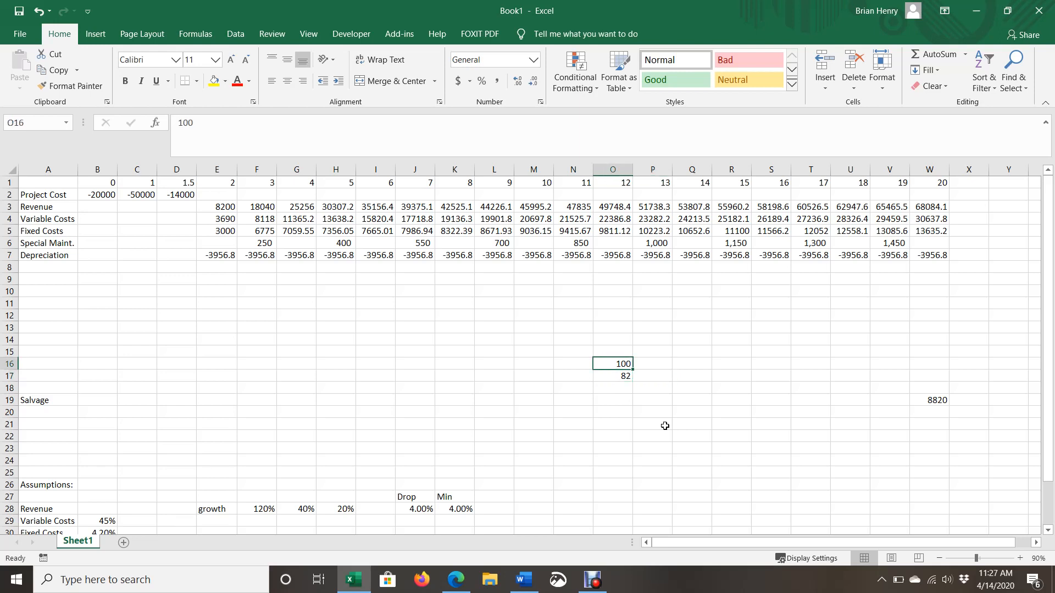
- Clear the example values from cells O16 and O17
key(Right)
key(Down)
key(Left)
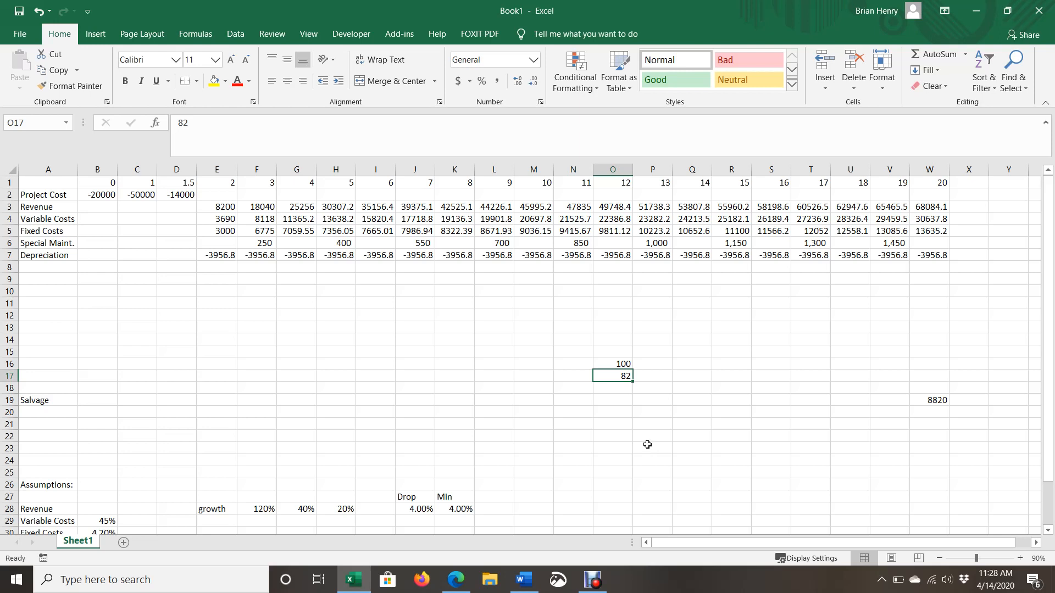
key(Delete)
key(Up)
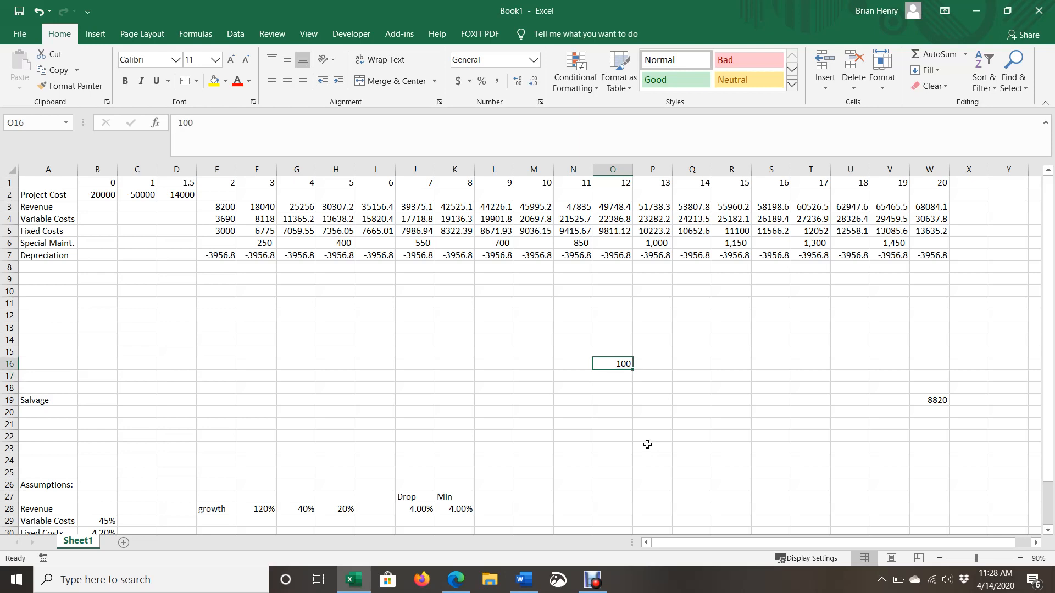
key(Delete)
- Add the assumption label Cannibalization in A32 and widen column A to fit it
scroll(112, 413, down, 5)
click(47, 380)
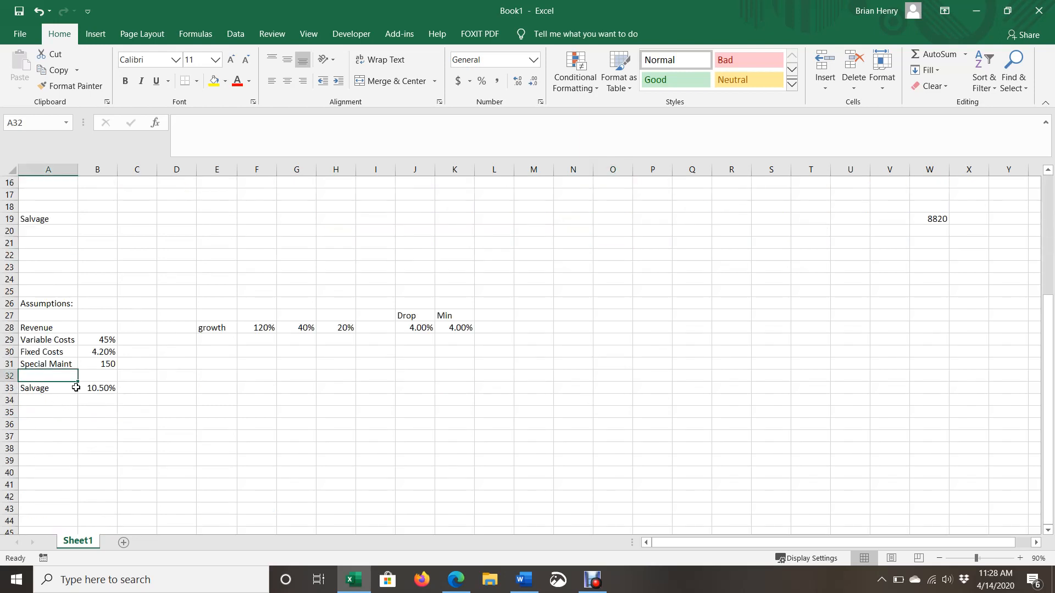
text(Canni)
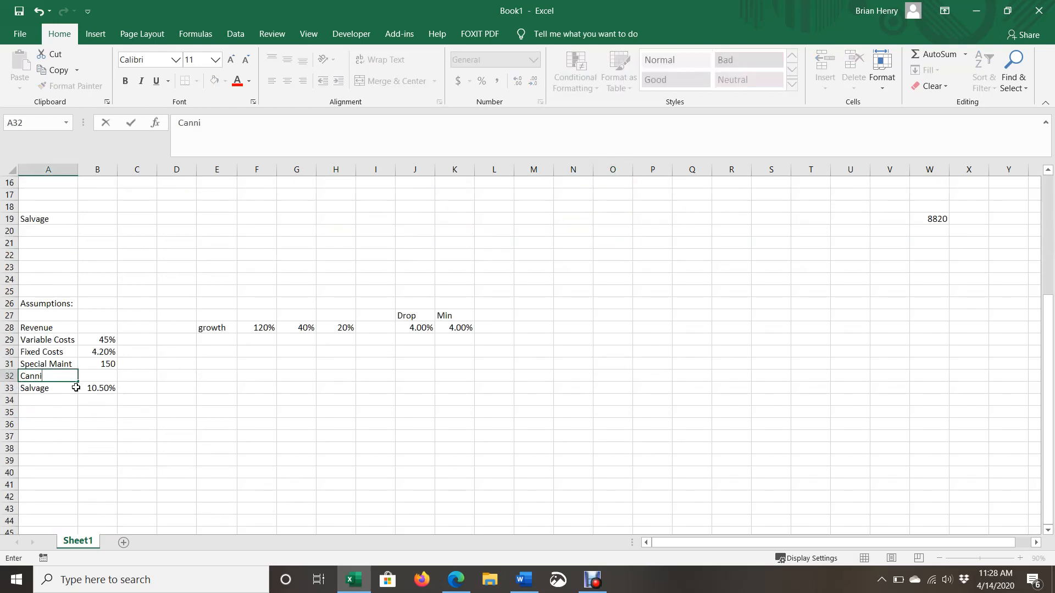
text(balization)
key(Tab)
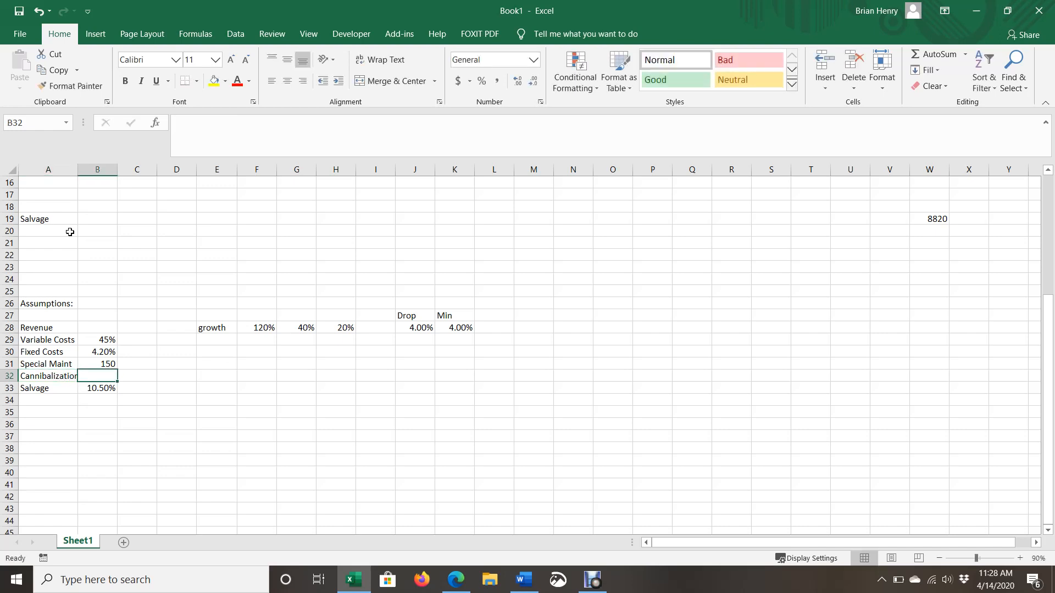
double_click(78, 169)
- Enter =6%*82% as the Cannibalization assumption in B32 and show it with two decimals
text(=)
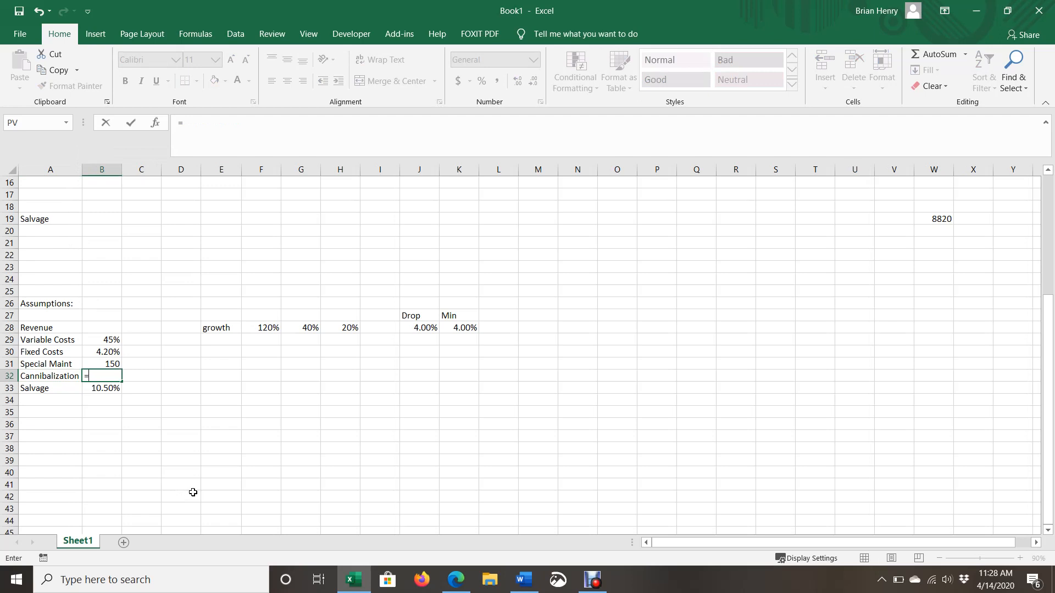
text(6%*82%)
key(Return)
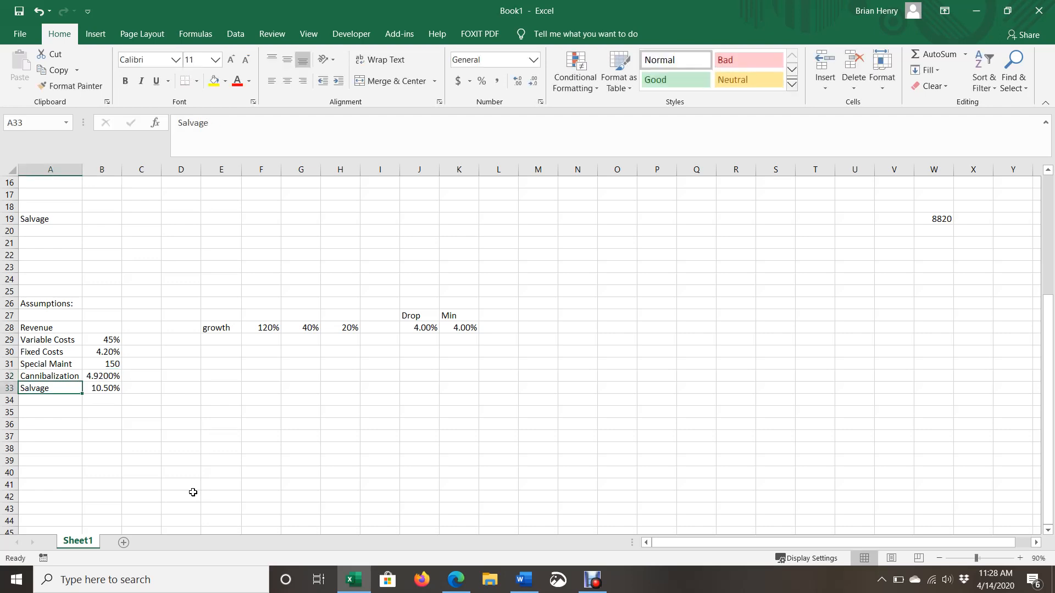
click(106, 374)
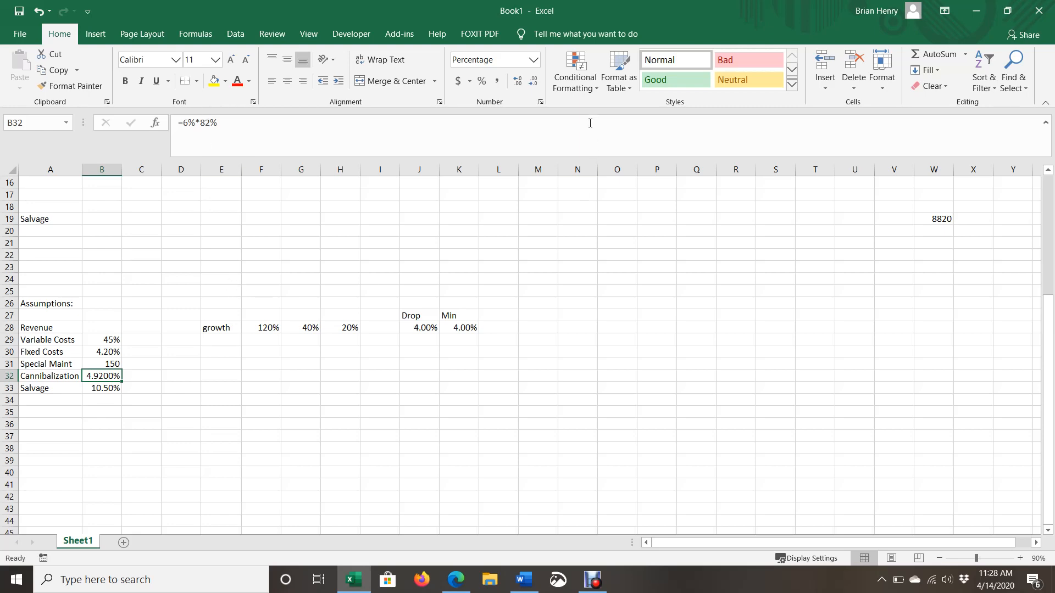
click(533, 84)
click(533, 83)
- Label the cash flow row in A8 as Cannibalization
scroll(495, 236, up, 5)
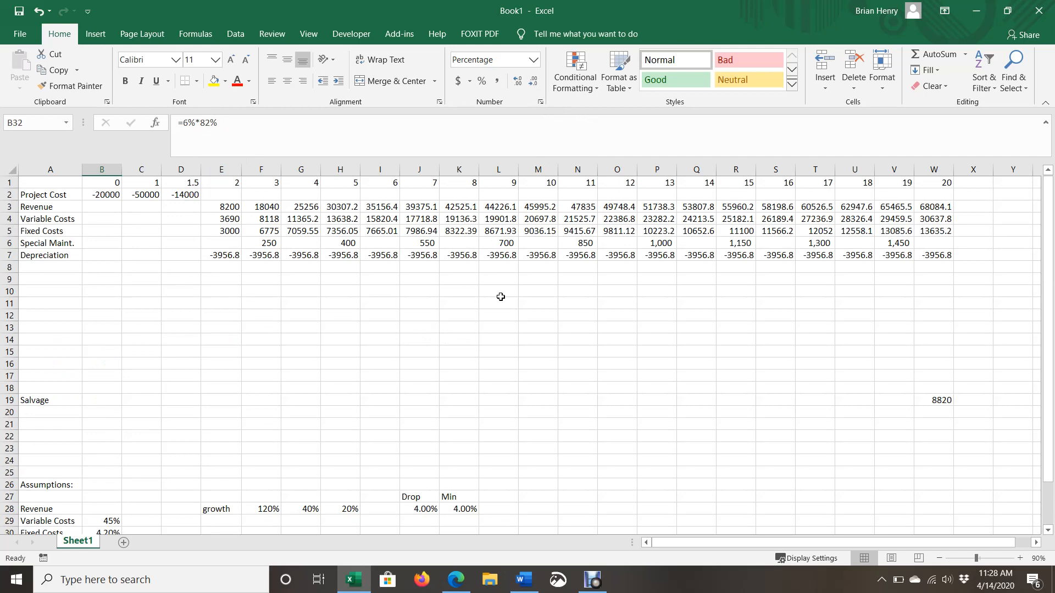
click(47, 268)
text(Cannibalz)
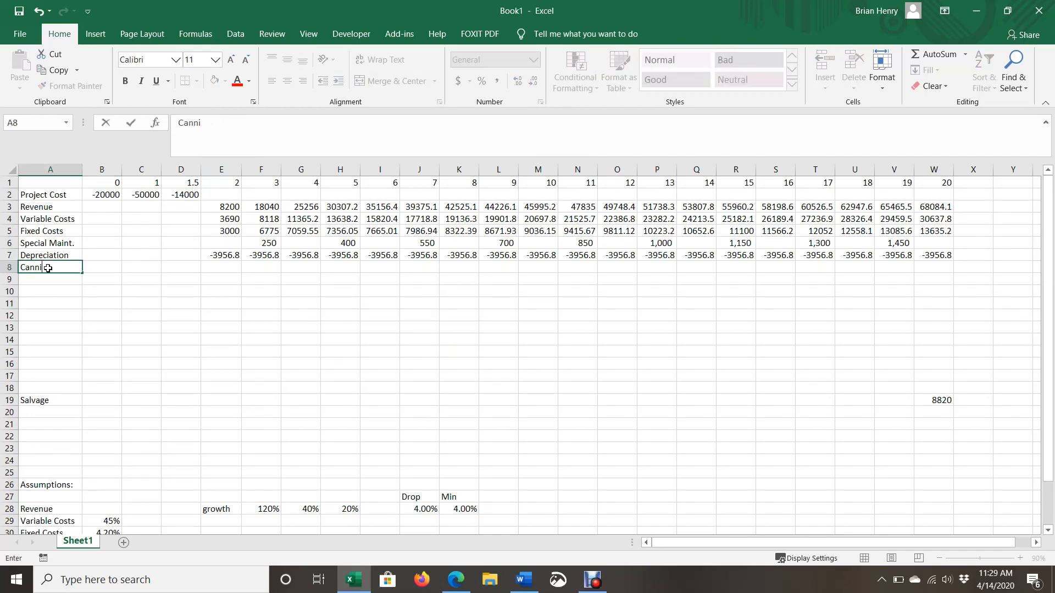
key(BackSpace)
text(ization)
key(Tab)
- Enter the year 2 cannibalization formula =E3*$B$32 in E8, with an absolute reference to the assumption
key(Tab)
key(Tab)
key(Tab)
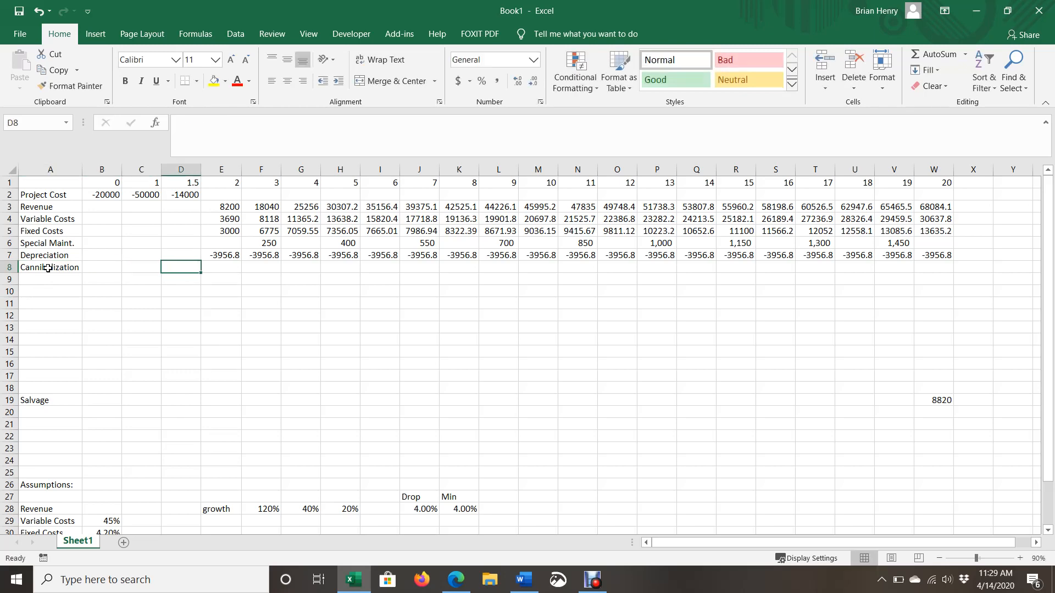
text(=)
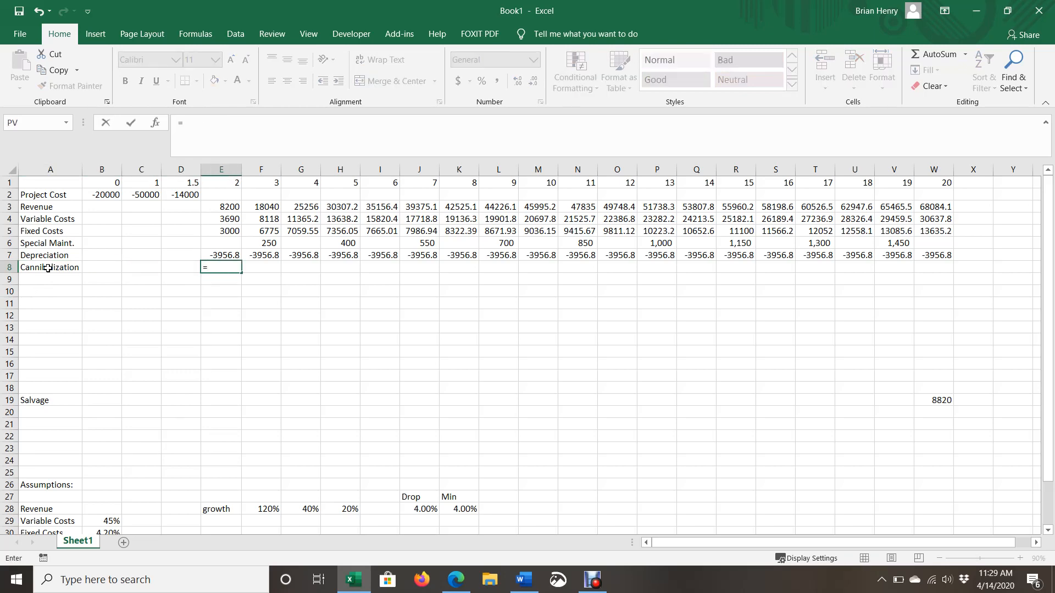
key(Up)
key(Up)
key(Up)
key(Up)
key(Up)
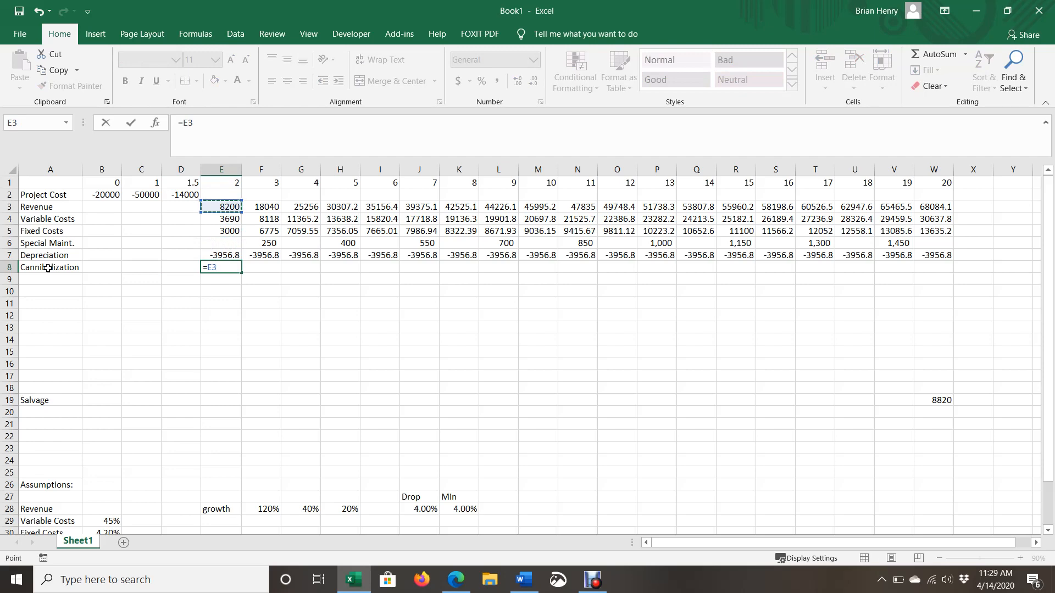
text(*)
scroll(48, 268, down, 3)
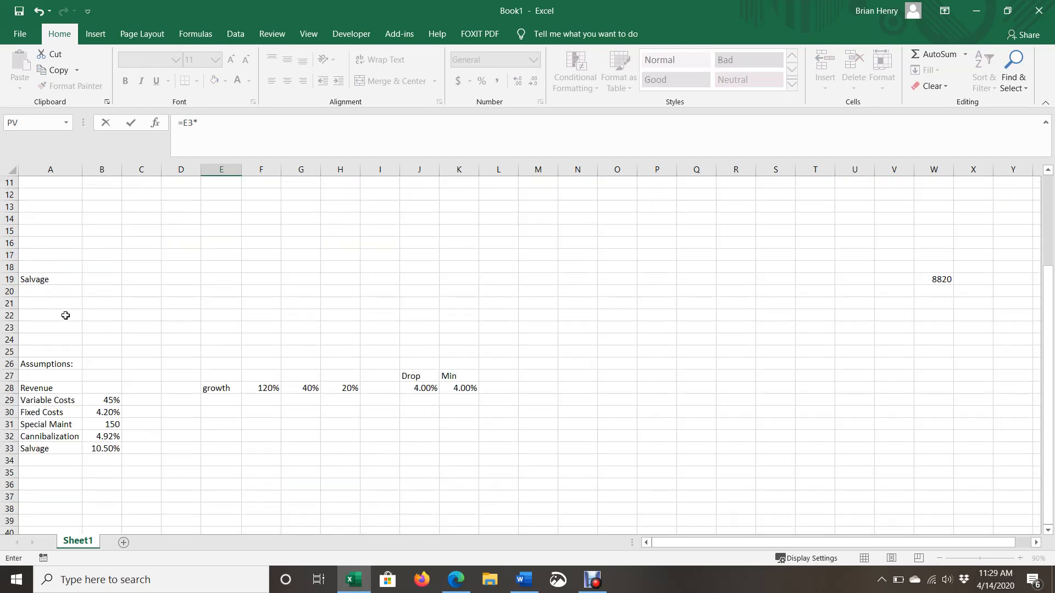
click(92, 435)
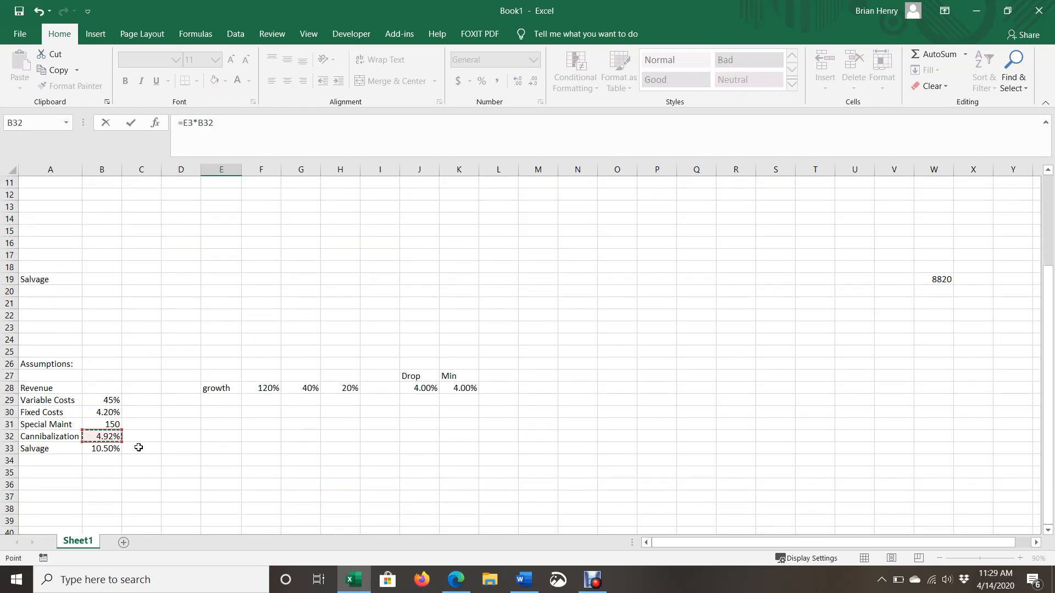
scroll(136, 445, up, 3)
key(Return)
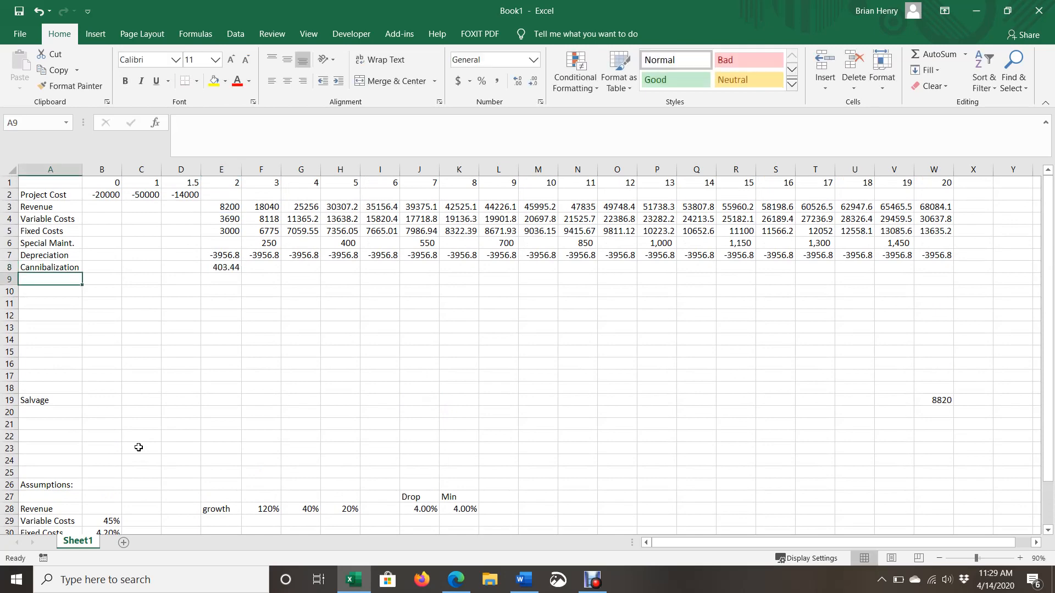
- Fill the cannibalization formula from E8 across to year 20 in W8
key(Down)
key(Right)
key(Right)
key(Right)
key(Right)
key(Up)
key(Up)
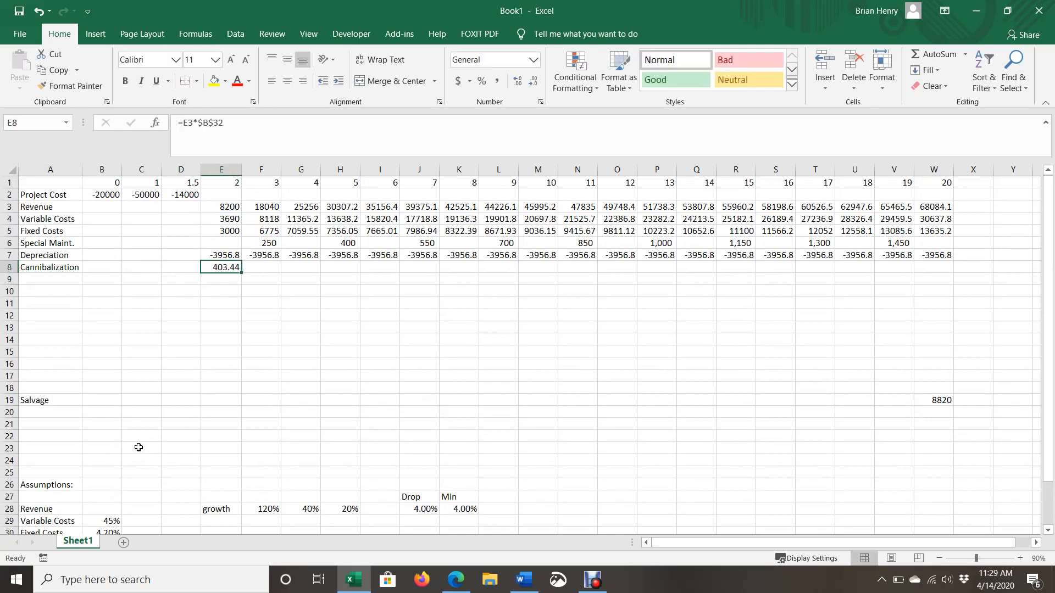
key(ctrl+shift+Right)
key(ctrl+Left)
key(Right)
key(Right)
key(Right)
key(Right)
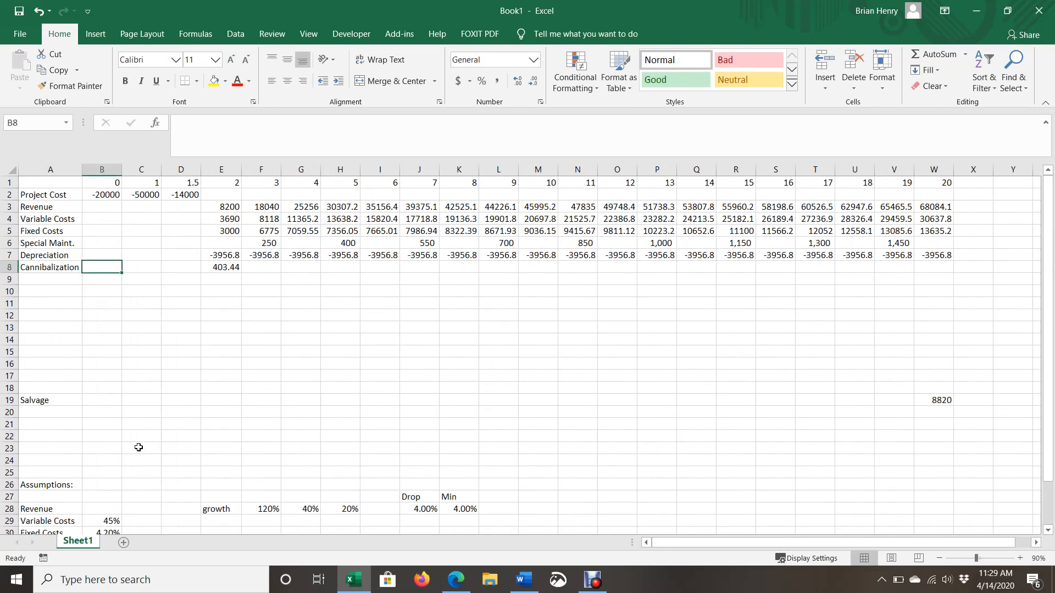
key(Up)
key(ctrl+Right)
key(Down)
key(ctrl+shift+Left)
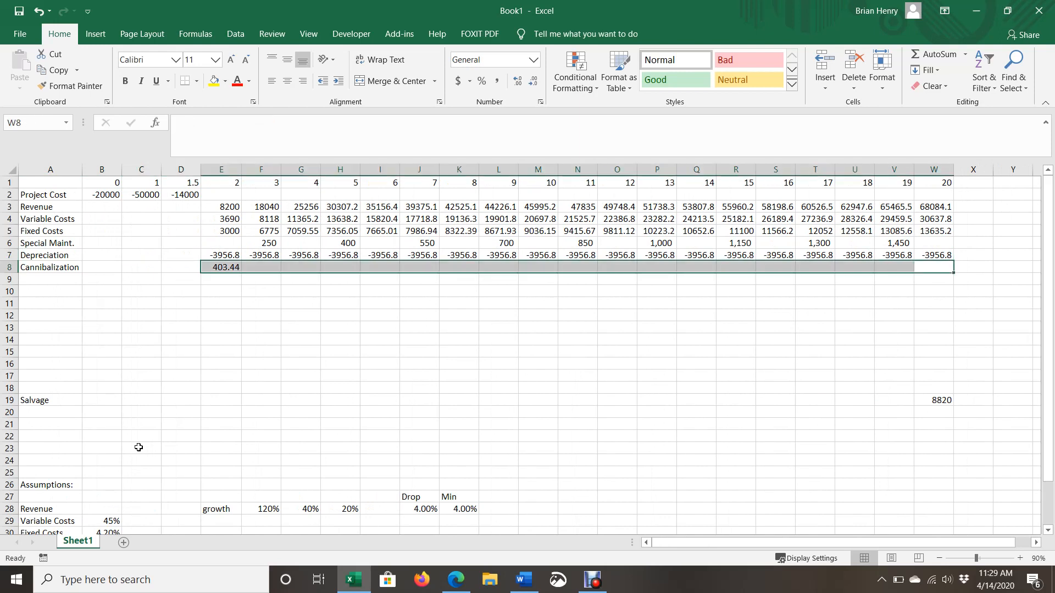
key(ctrl+r)
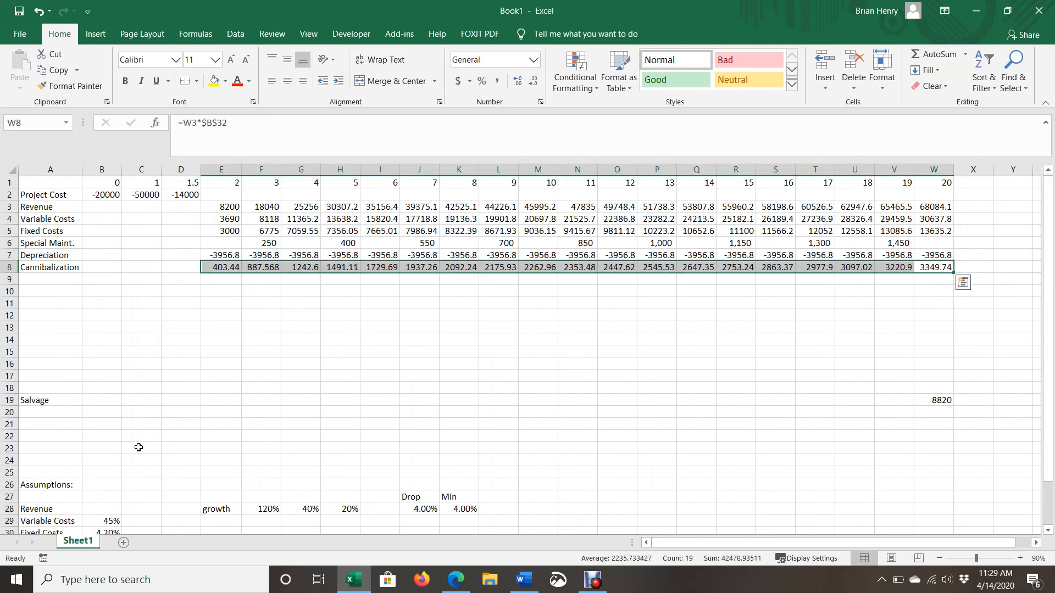
- Make the year 20 cannibalization formula in W8 negative, as =-W3*$B$32
click(186, 128)
click(186, 128)
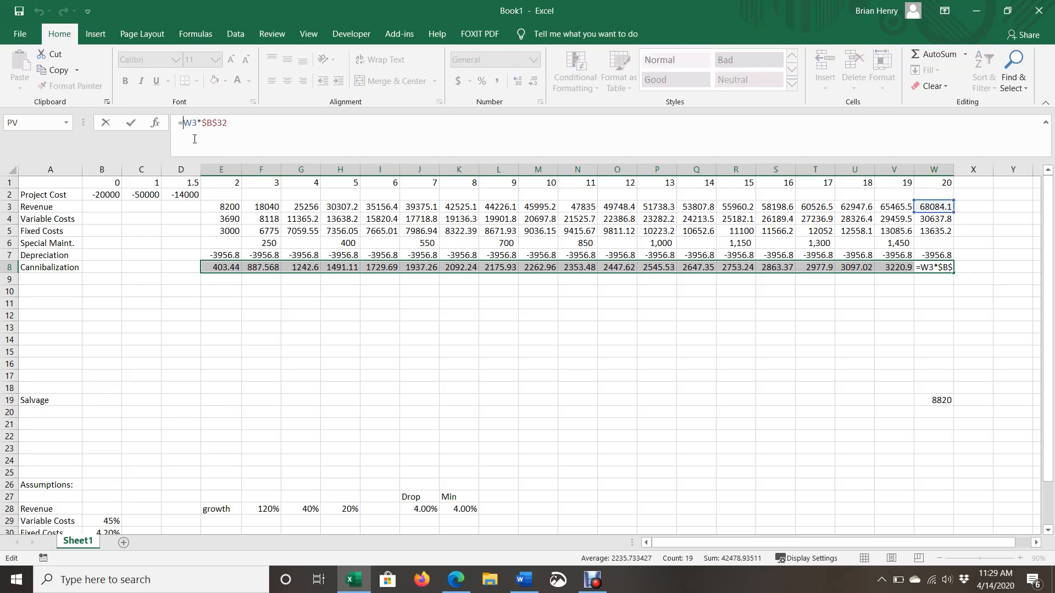
text(-)
key(Return)
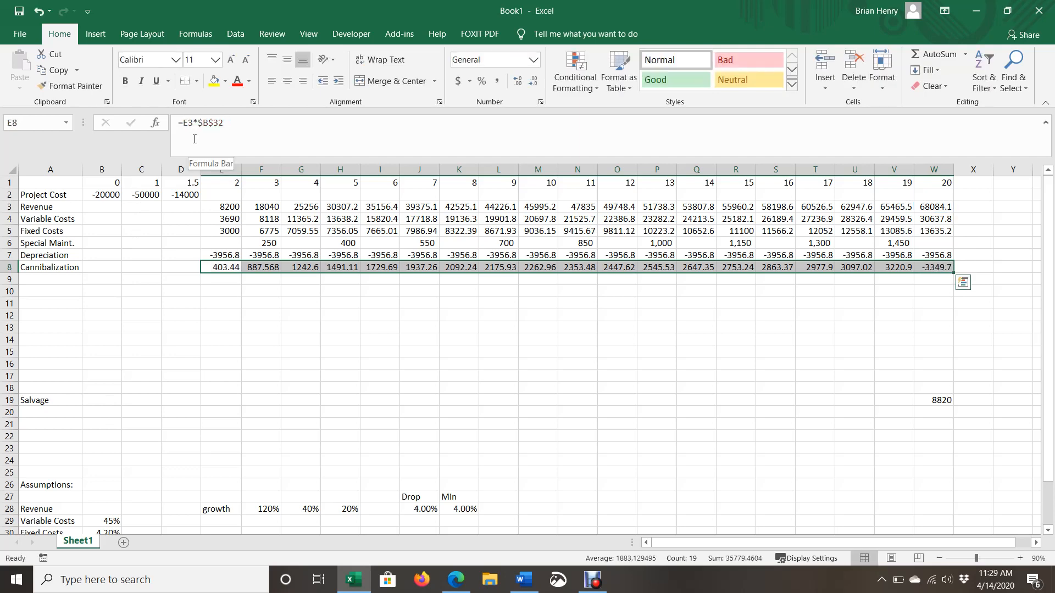
- Change the cannibalization formula in E8 to =-E3*$B$32 and fill it across to W8
key(Return)
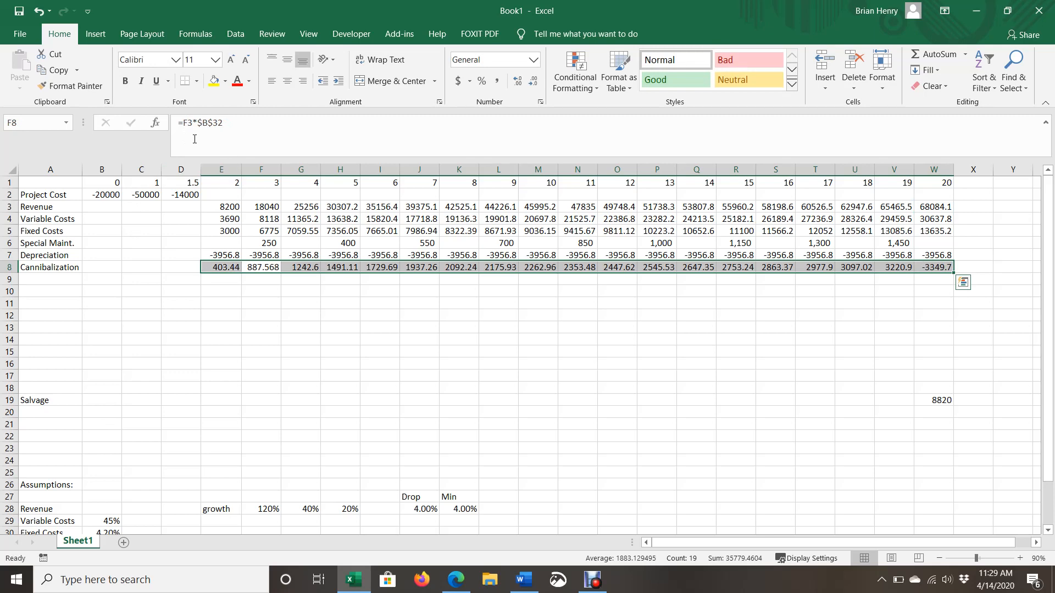
key(Up)
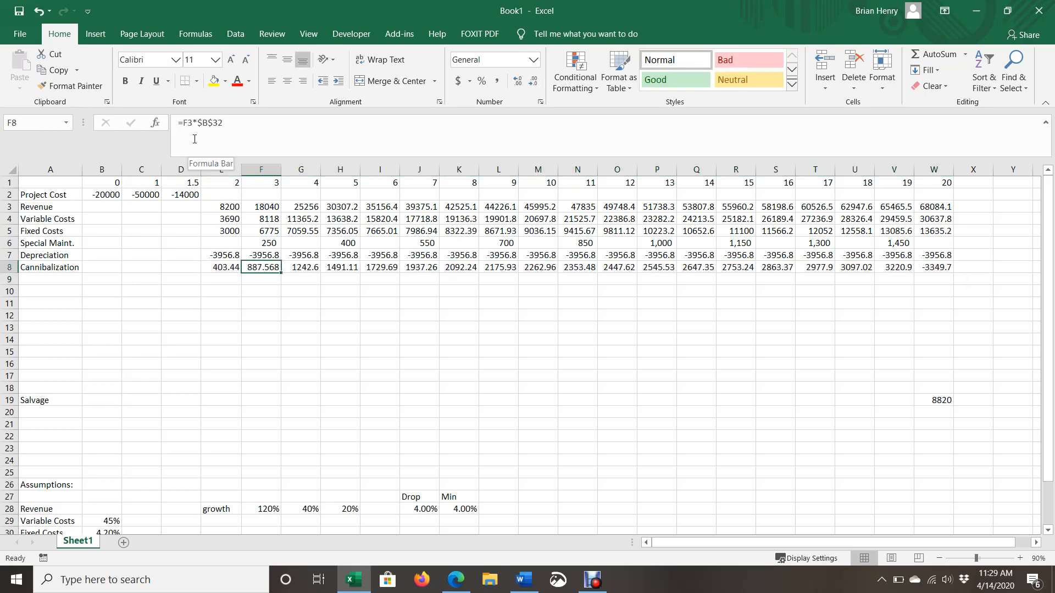
key(Left)
click(184, 123)
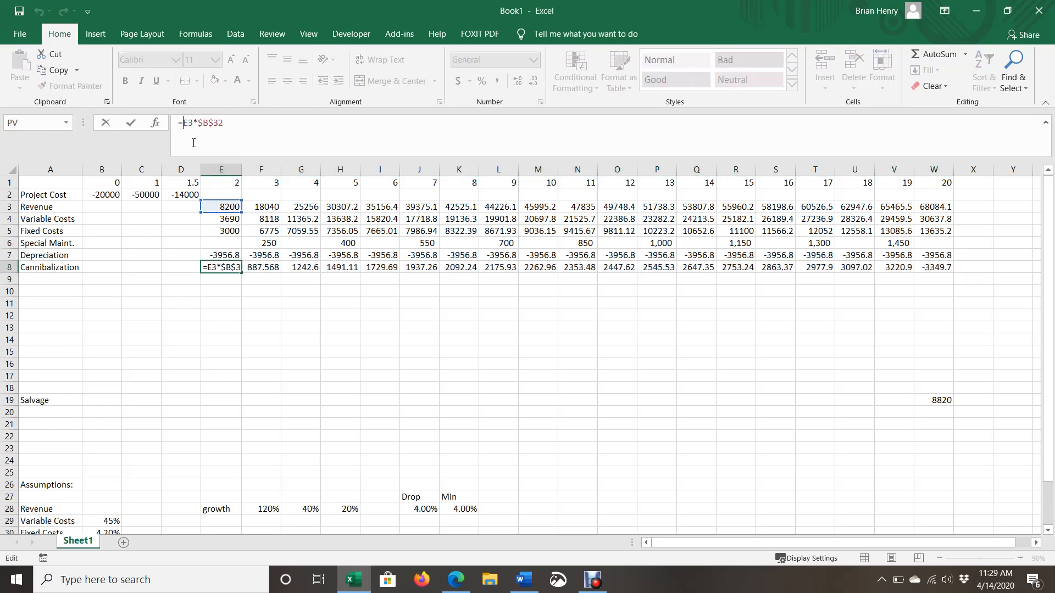
text(-)
key(Return)
key(Up)
key(ctrl+shift+Right)
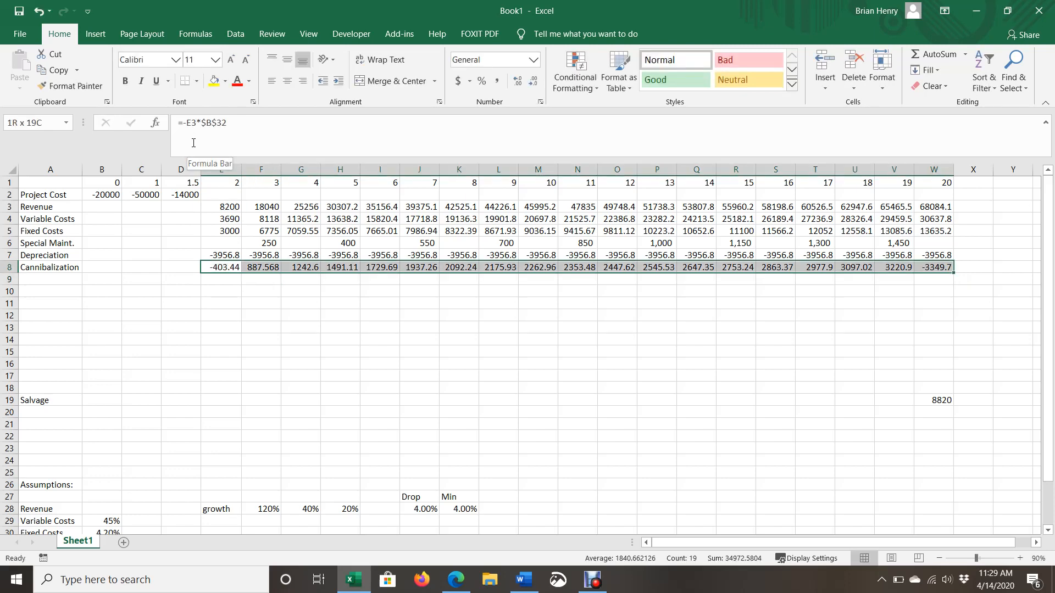
key(ctrl+r)
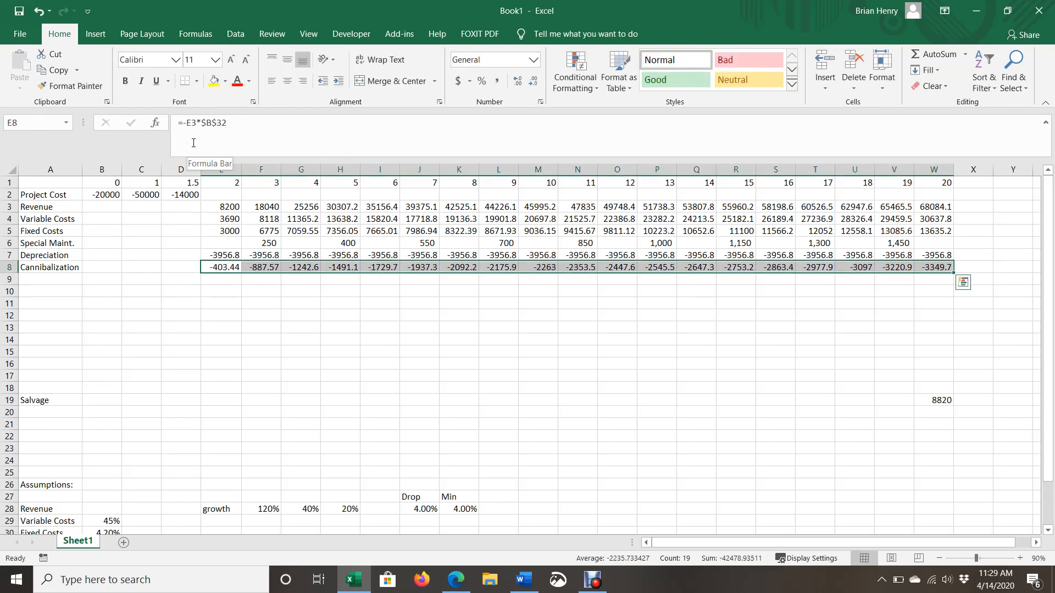
- Set the year 3 special maintenance cost in F6 to -250 and check the formula in H6
click(262, 246)
click(179, 121)
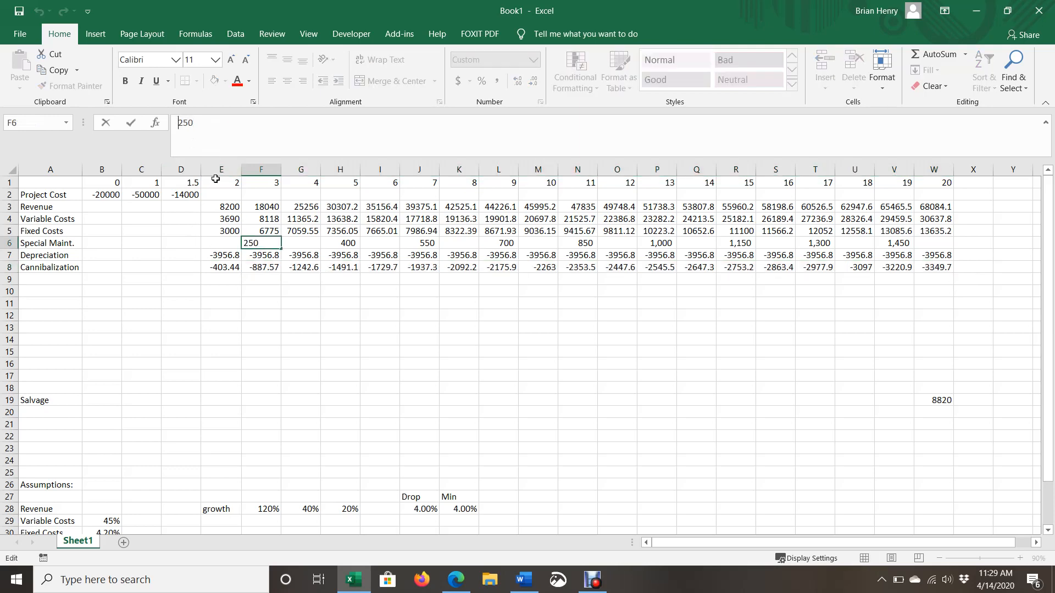
text(-)
key(Return)
click(327, 243)
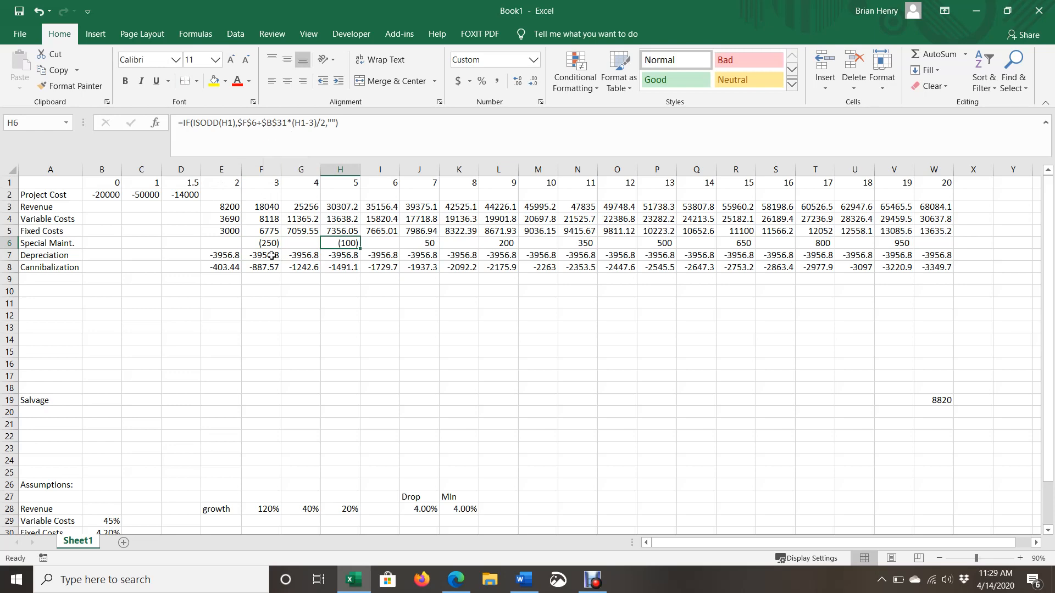
- Set the Special Maint assumption in B31 to -150
scroll(271, 281, down, 1)
scroll(272, 281, down, 8)
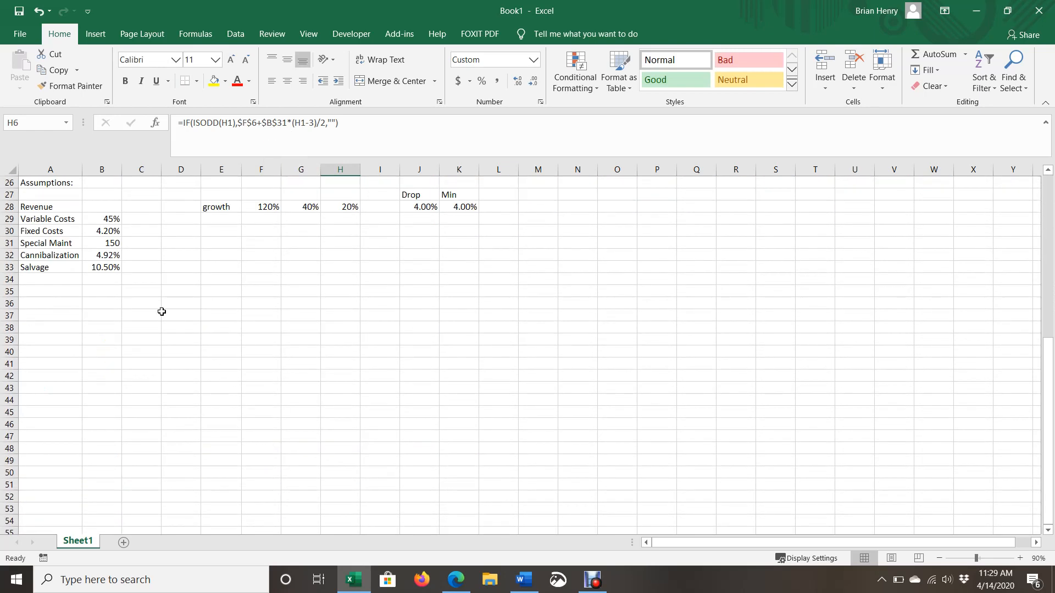
scroll(159, 308, up, 2)
click(104, 302)
key(F2)
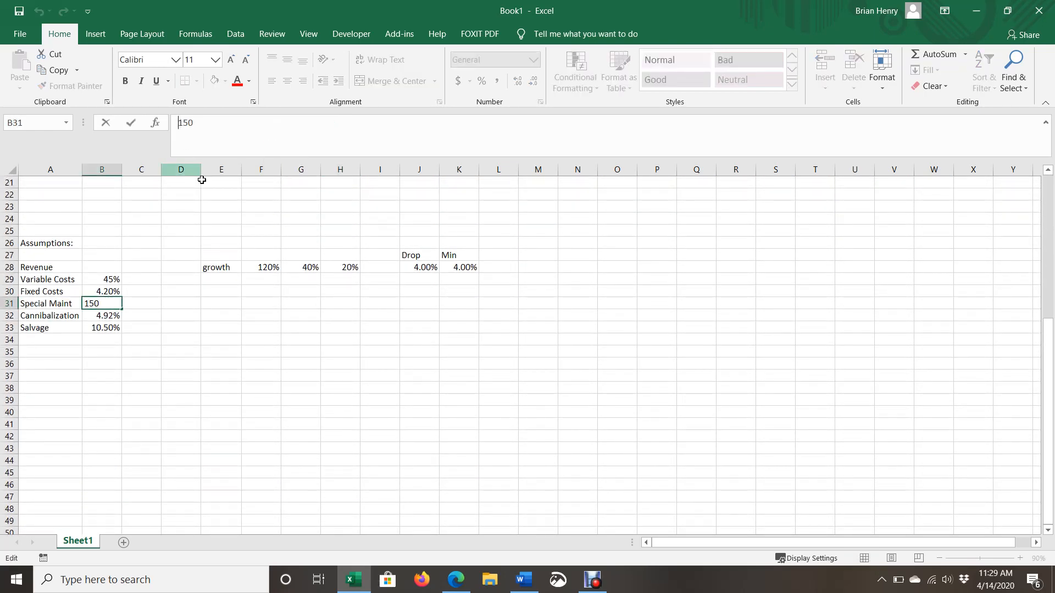
key(Home)
text(-)
key(Return)
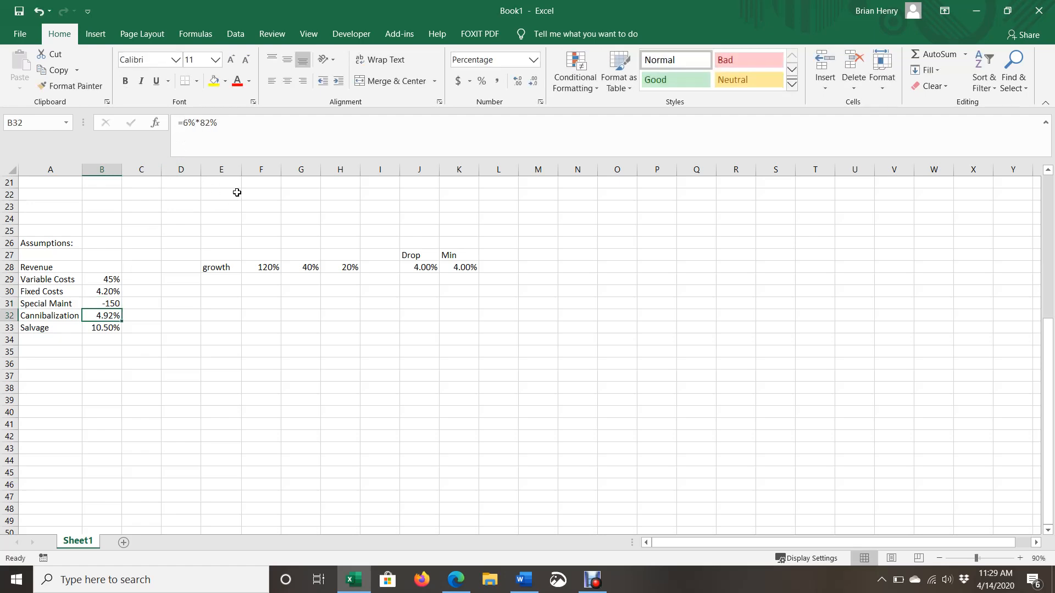
key(Down)
- Set the year 2 fixed cost in E5 to -3000
scroll(237, 192, up, 7)
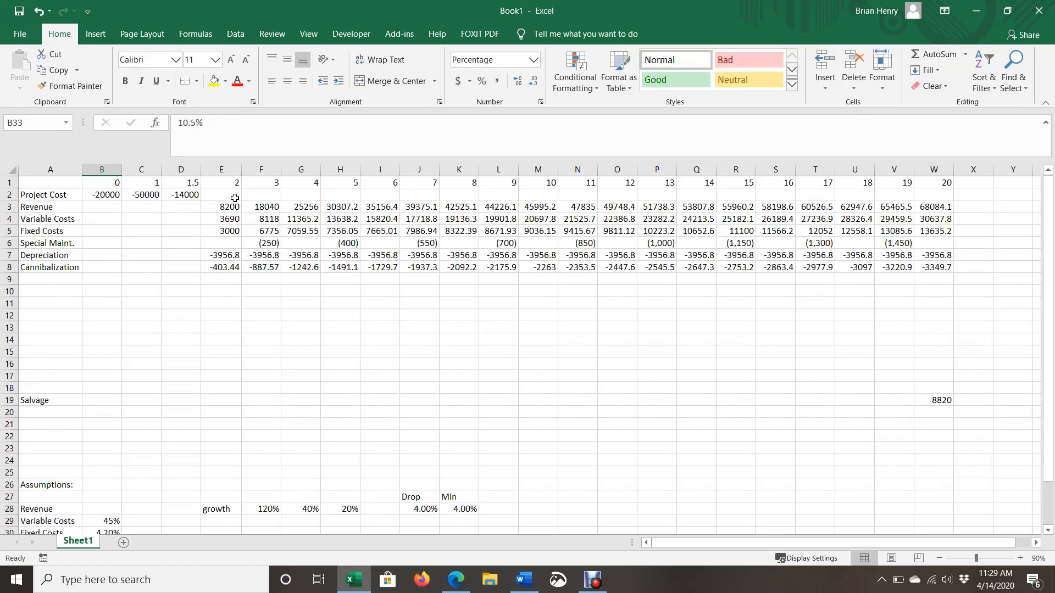
click(224, 230)
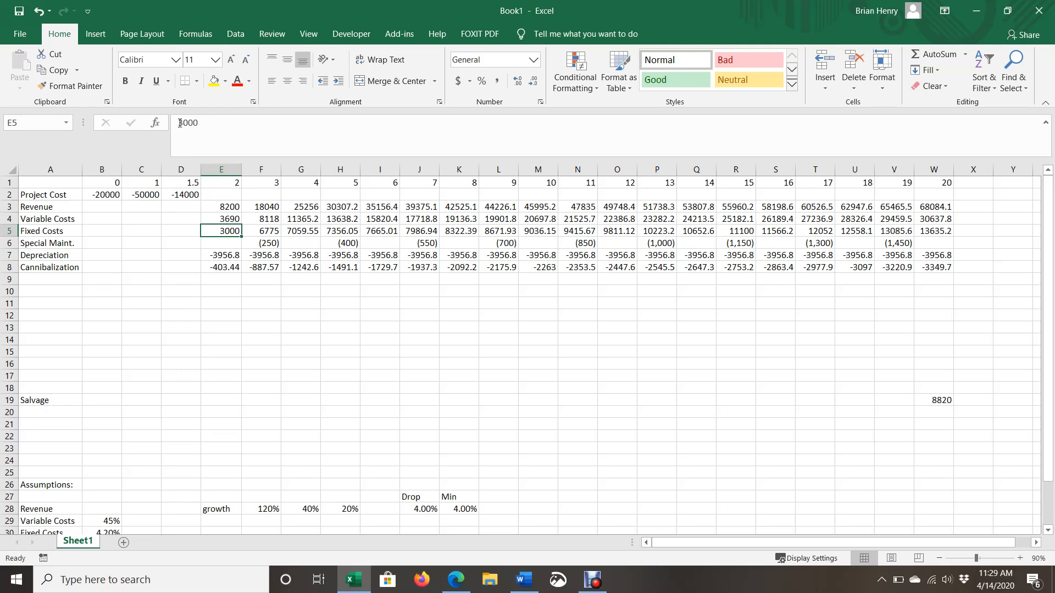
key(F2)
key(Home)
text(-)
key(Tab)
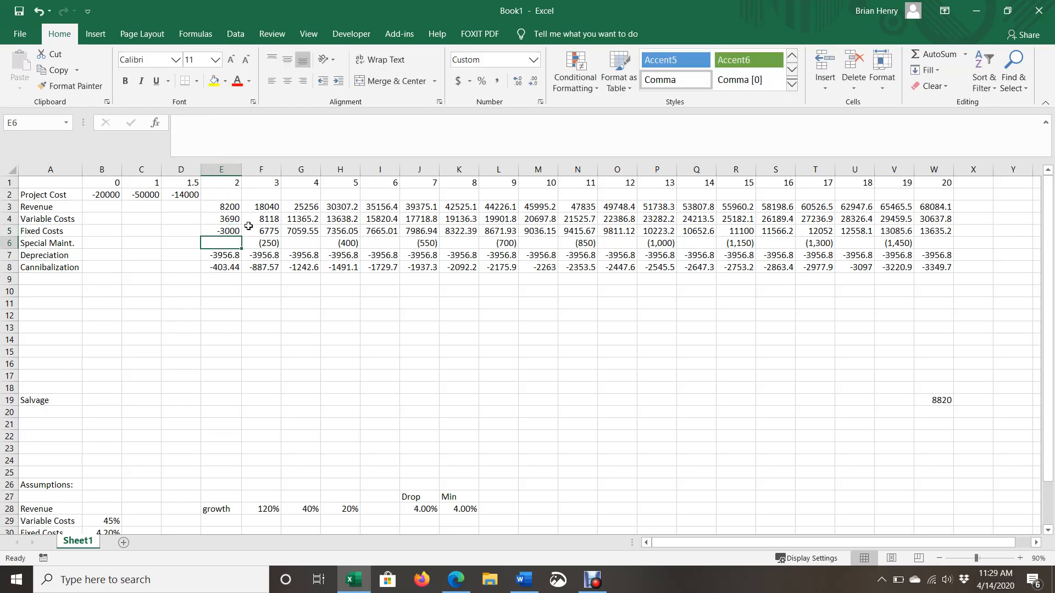
- Set the year 3 fixed cost in F5 to -6775
key(F2)
key(Home)
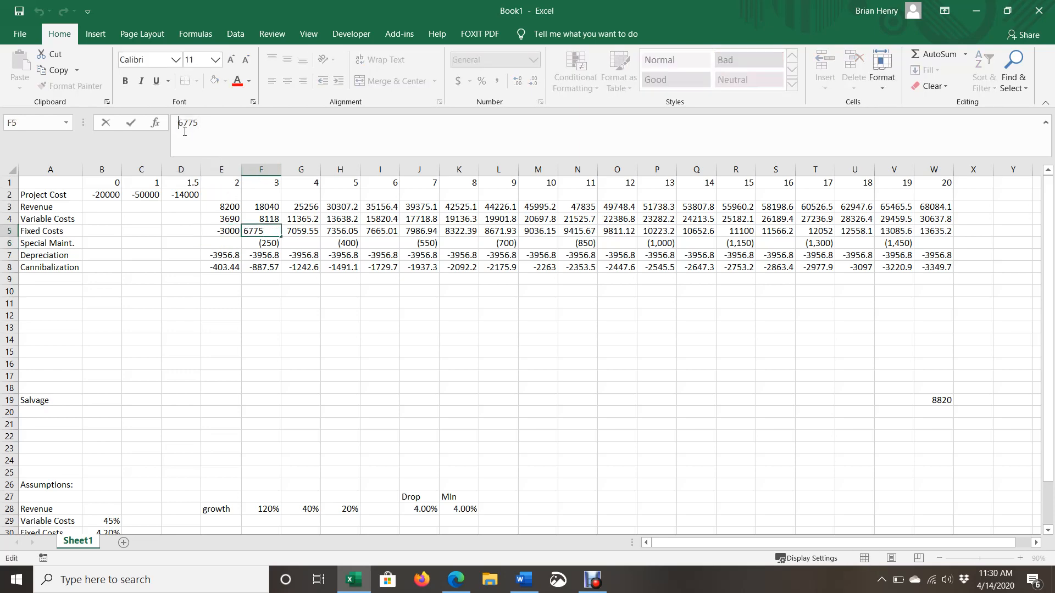
text(-)
key(Return)
- Change the variable cost formula in E4 to =-E3*$B$29 and fill it across to W4
click(204, 219)
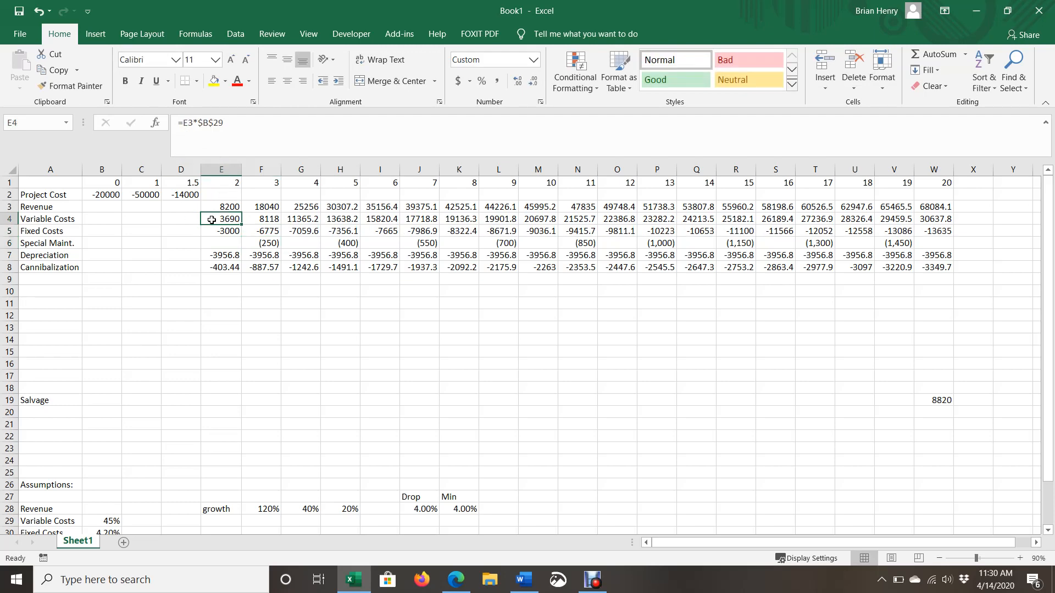
click(182, 122)
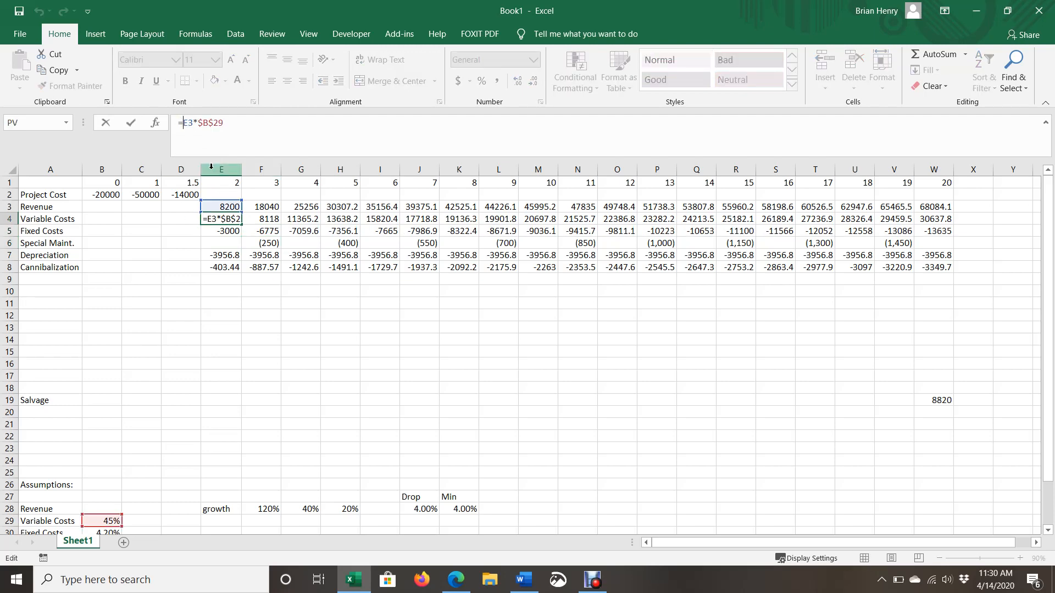
text(-)
key(Return)
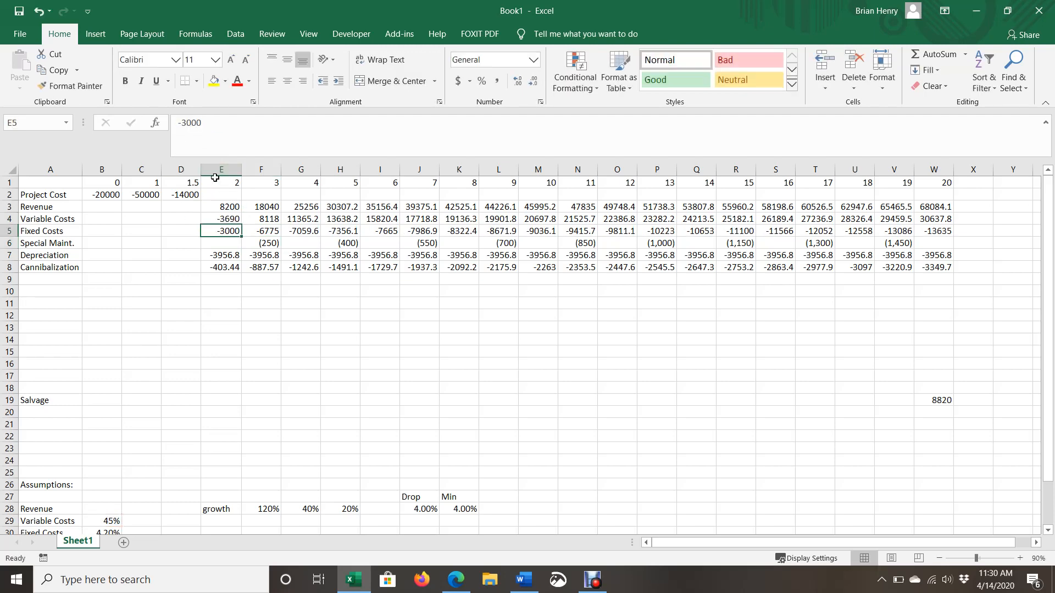
click(240, 219)
drag(239, 220, 954, 220)
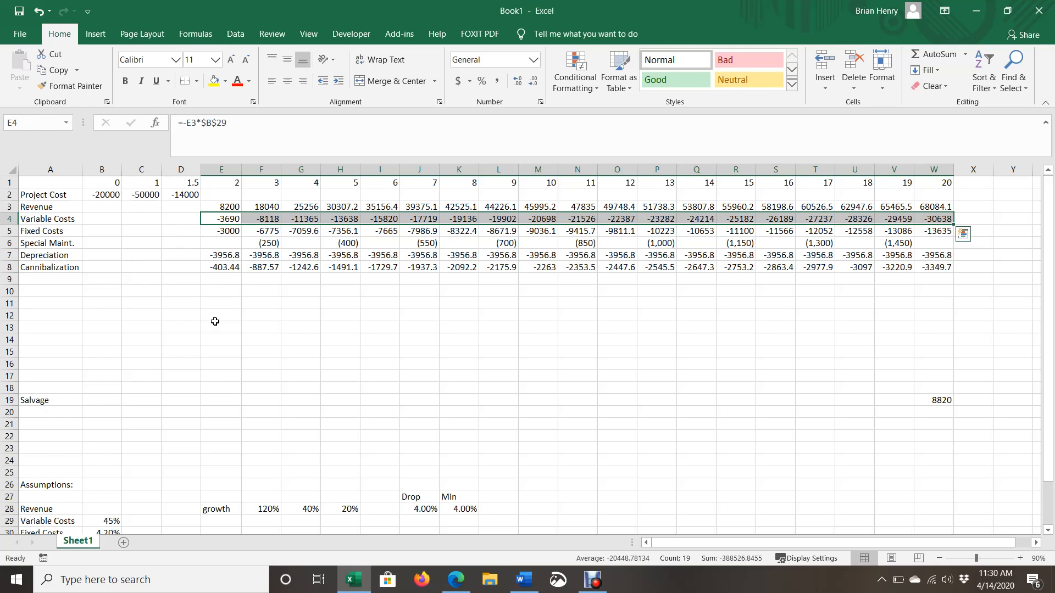
- Review assumption 8 on corporate overhead and additional salaries in the Word document, highlighting the overhead phrase, and return to Excel
click(524, 580)
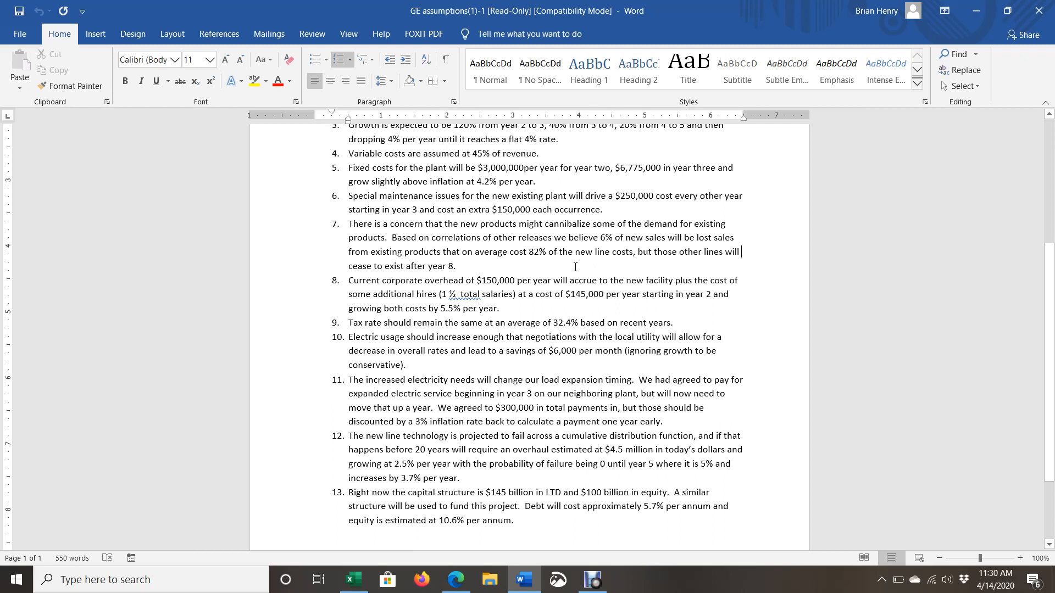
drag(349, 281, 517, 281)
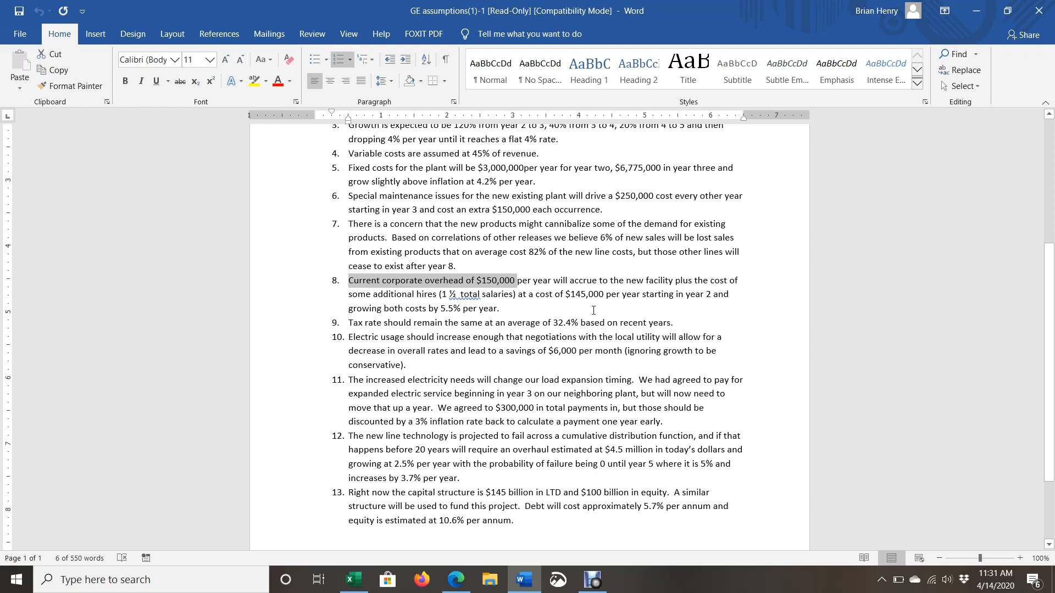
key(alt+Tab)
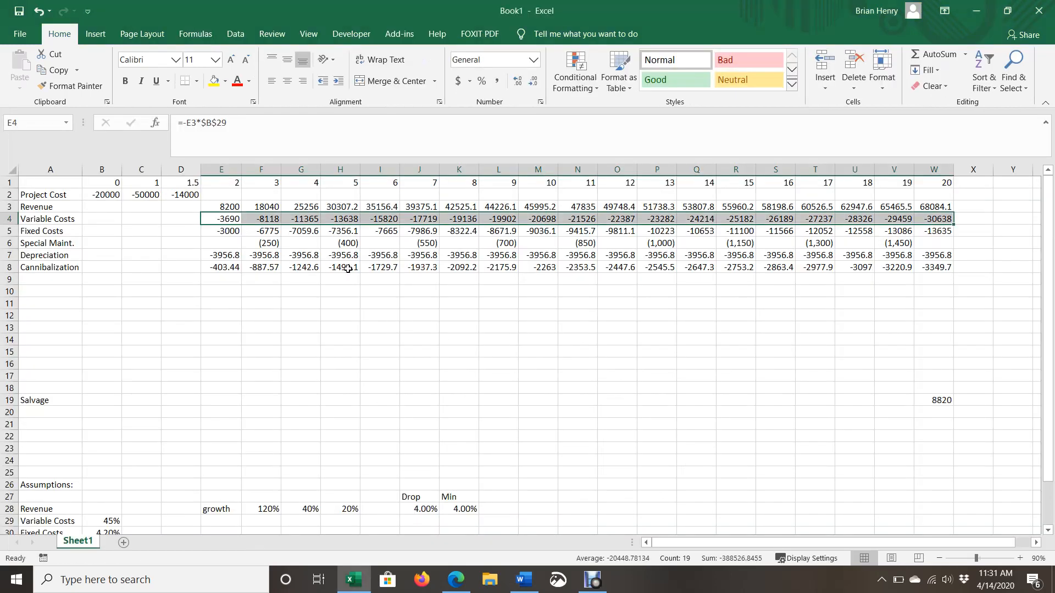
- Add a Salaries row in A9 with 145 for year 2 in E9
click(57, 279)
text(Sal)
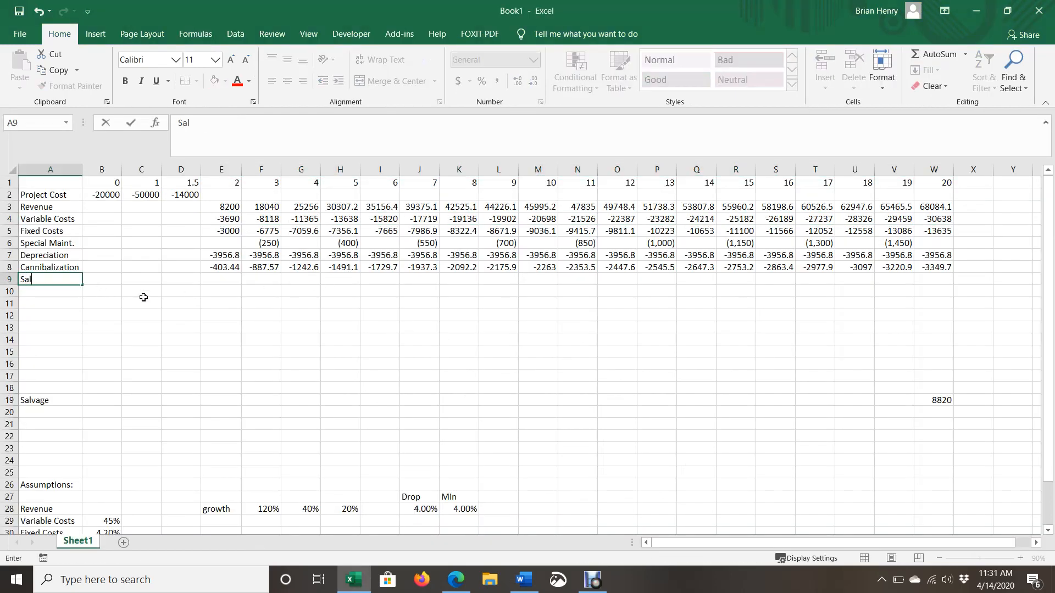
text(aries)
key(Tab)
key(Tab)
key(Tab)
key(Tab)
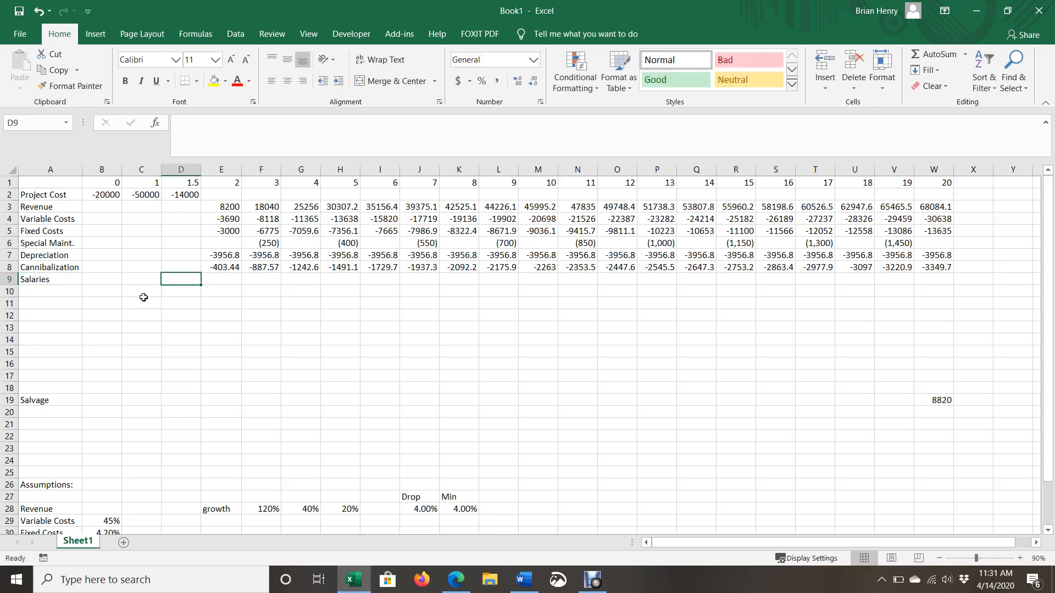
text(145)
key(Return)
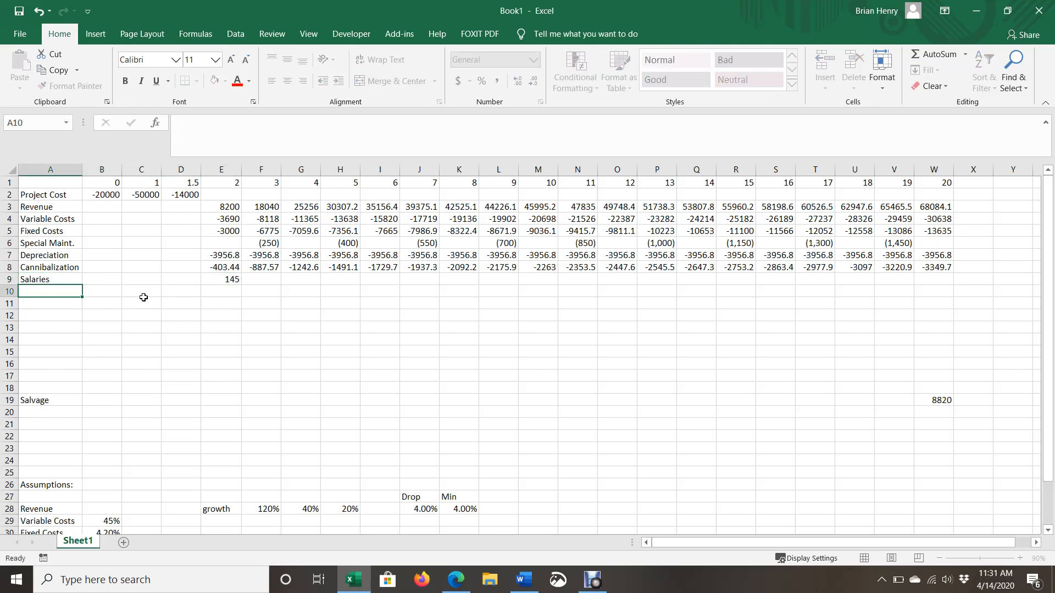
- Add the assumption "Salary g" in A34 with a rate of 5.5% in B34
scroll(141, 414, down, 2)
click(65, 519)
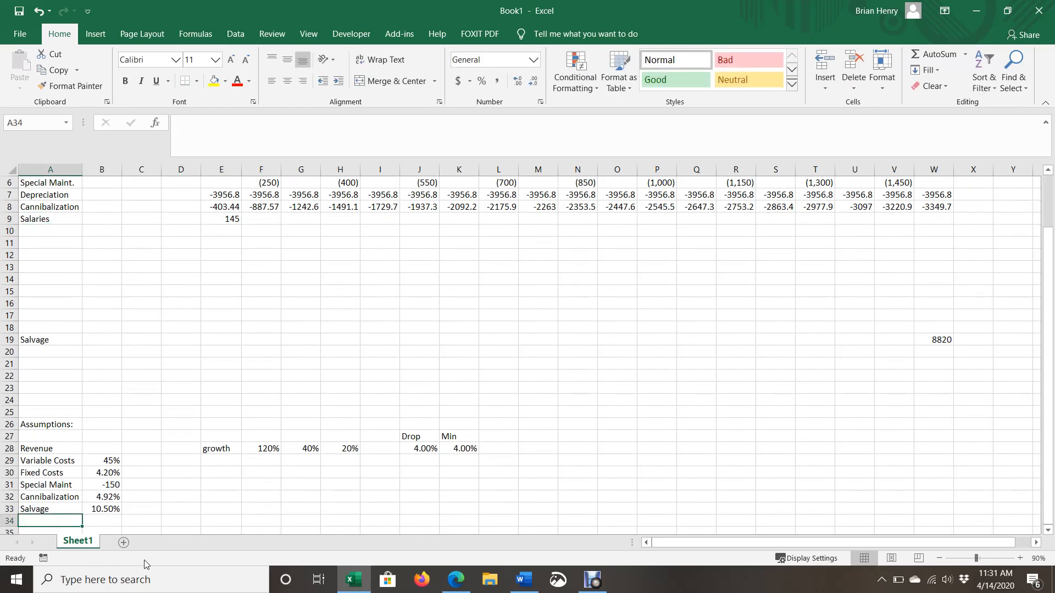
text(Sala)
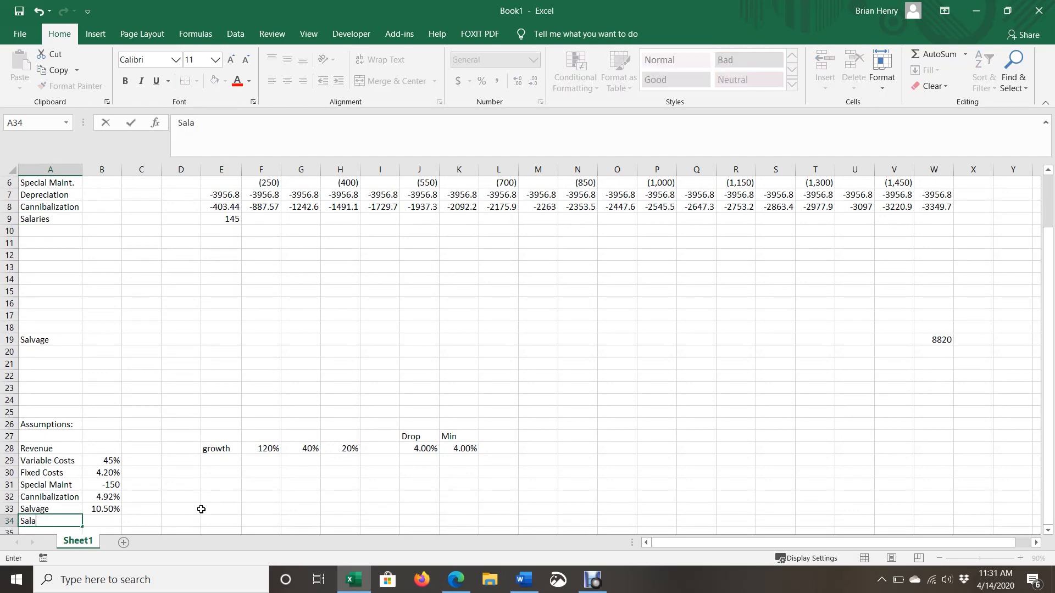
text(ry G)
key(BackSpace)
text(g)
key(Tab)
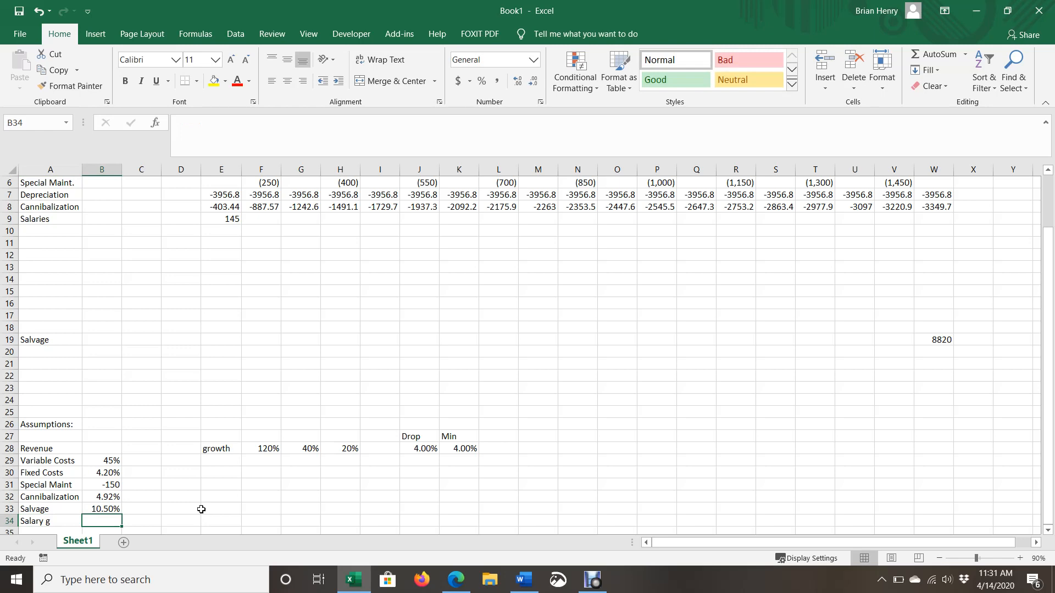
text(5.5%)
key(Return)
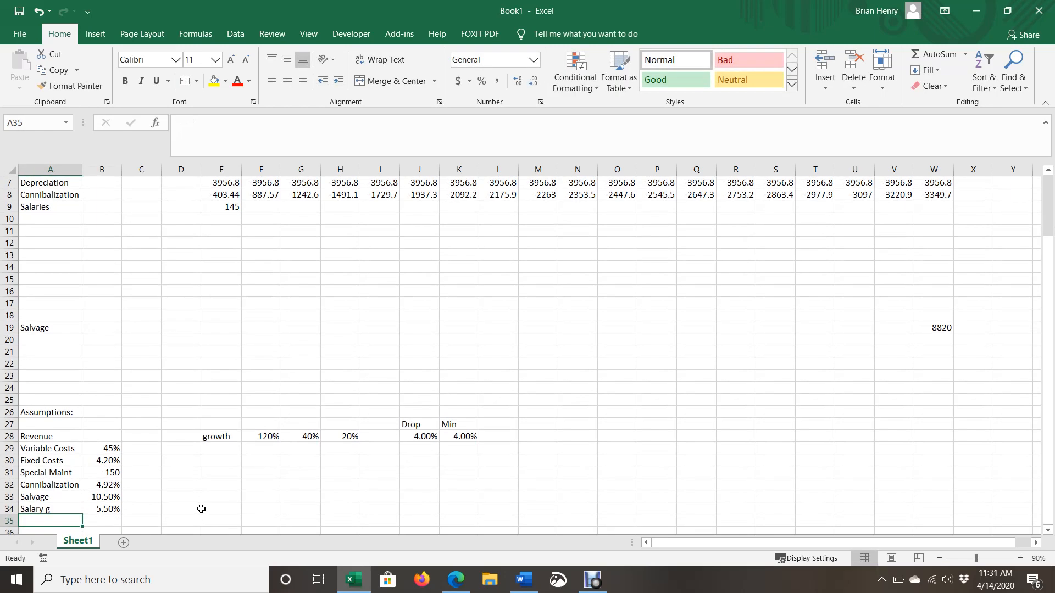
- Enter the year 3 salaries formula =E9*(1+$B$34) in F9
scroll(209, 509, up, 2)
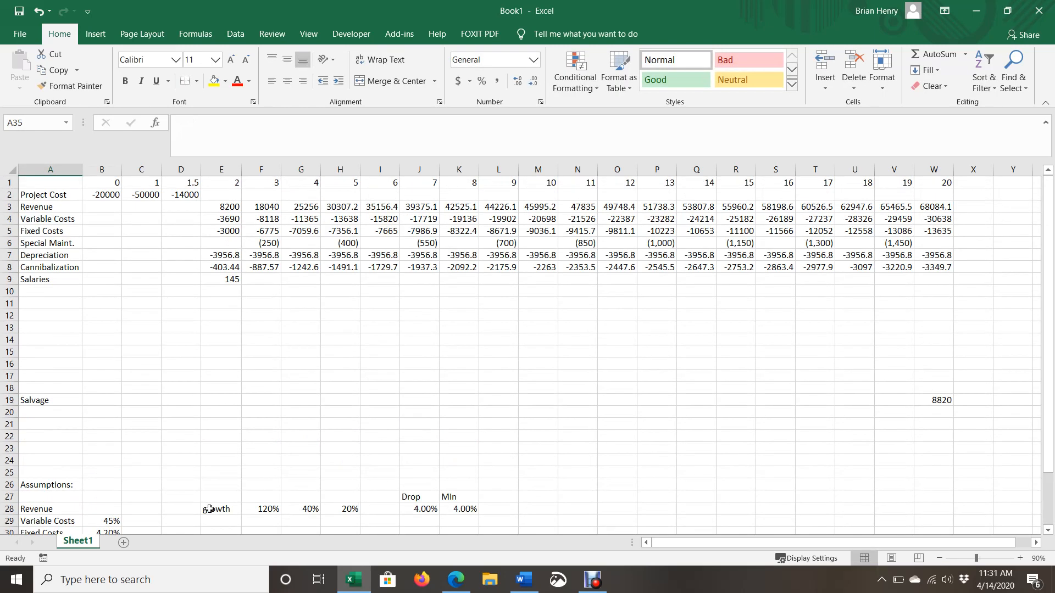
click(267, 279)
text(=)
key(Left)
text(*(1+)
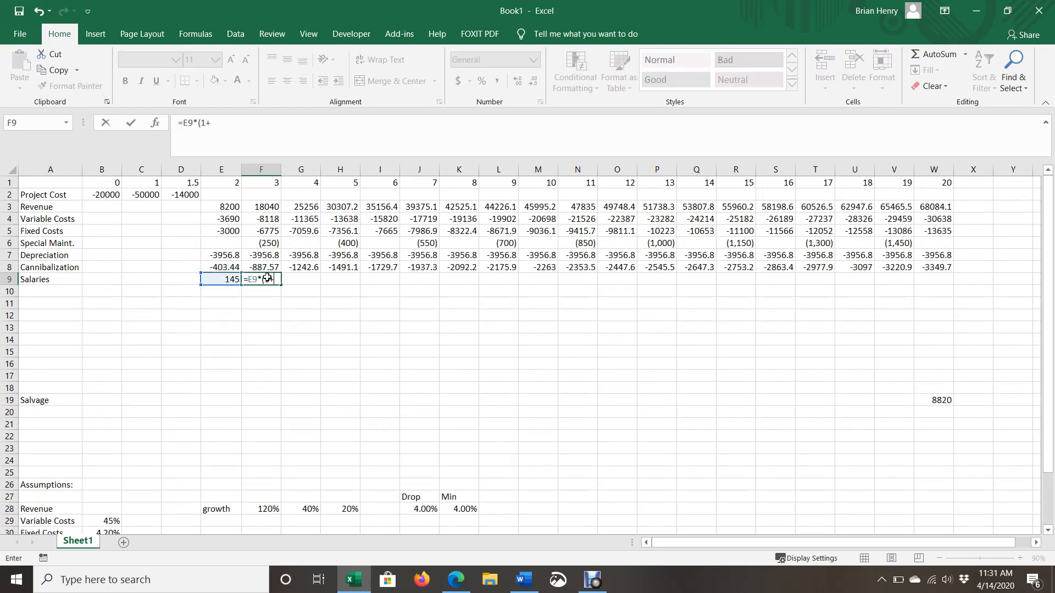
text($B$34)
key(Return)
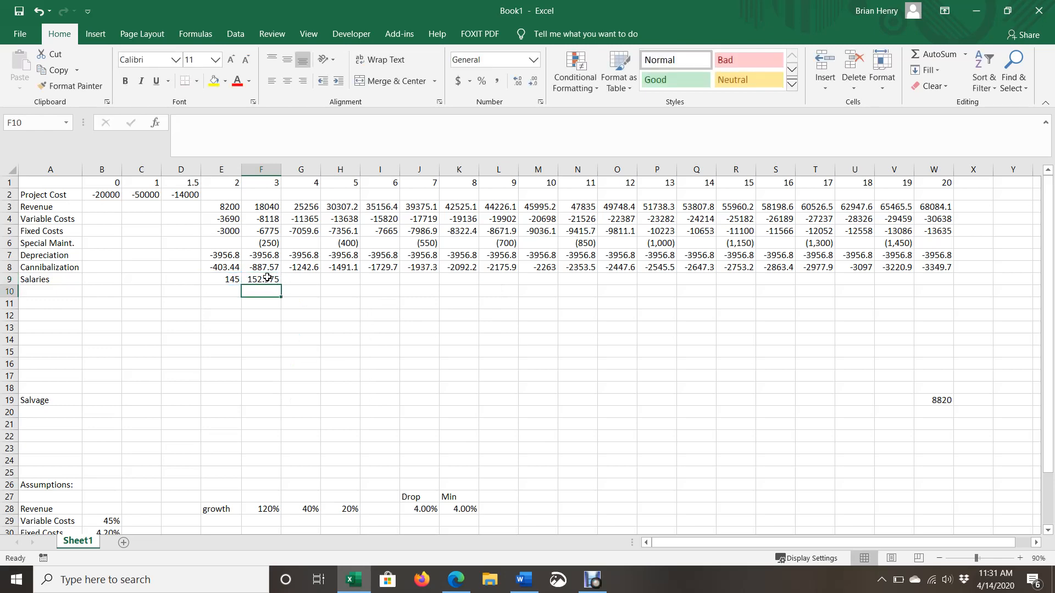
key(Up)
key(Up)
key(ctrl+Right)
key(Down)
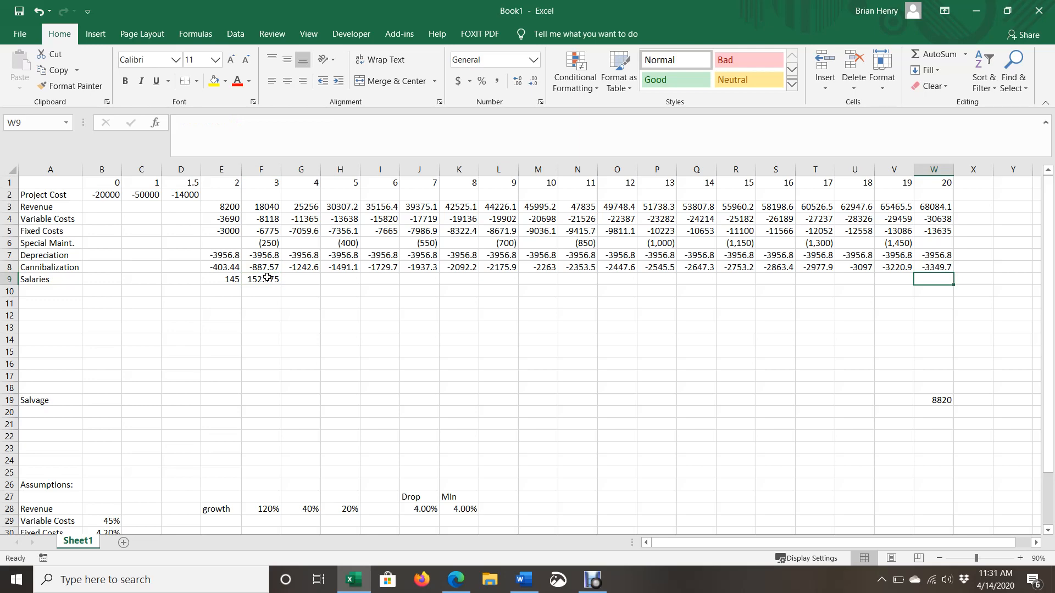
- Set the year 2 salaries in E9 to -145
click(226, 279)
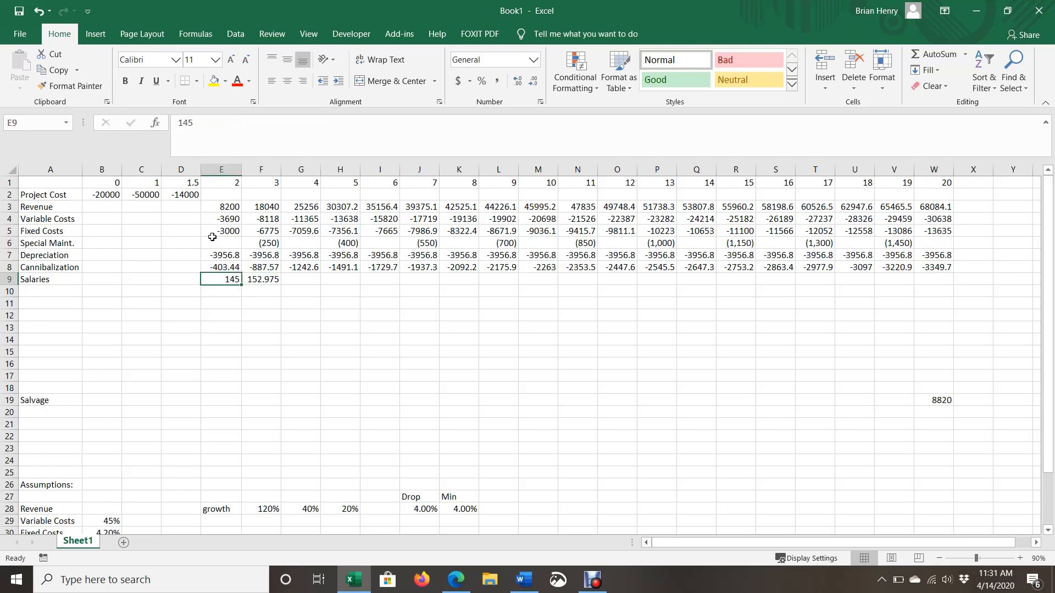
click(179, 124)
text(-)
key(Return)
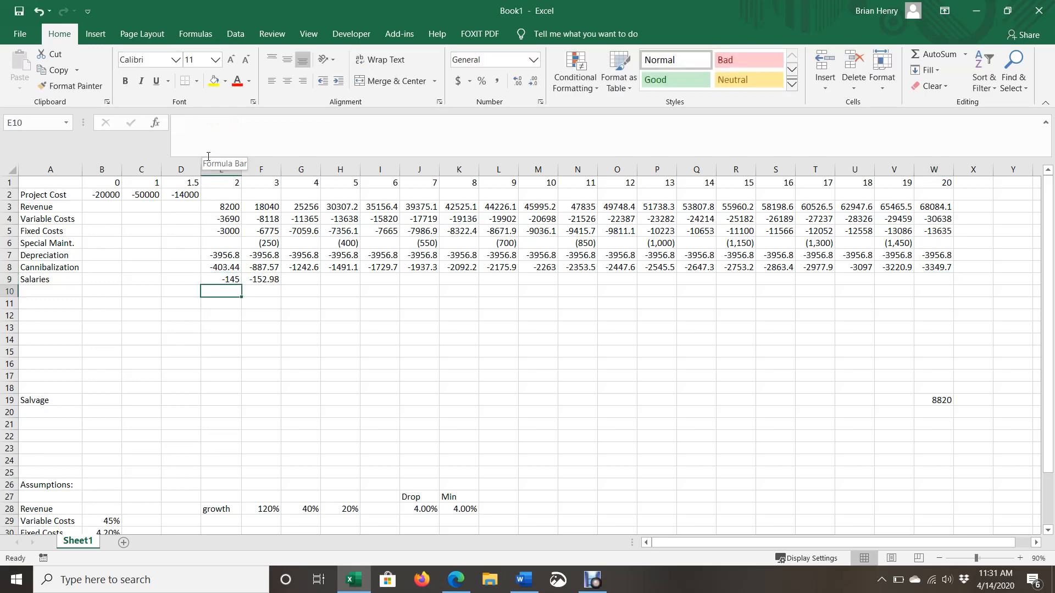
- Fill the salaries growth formula from F9 across to W9
key(Right)
key(Up)
key(Up)
key(ctrl+Right)
key(Down)
key(ctrl+shift+Left)
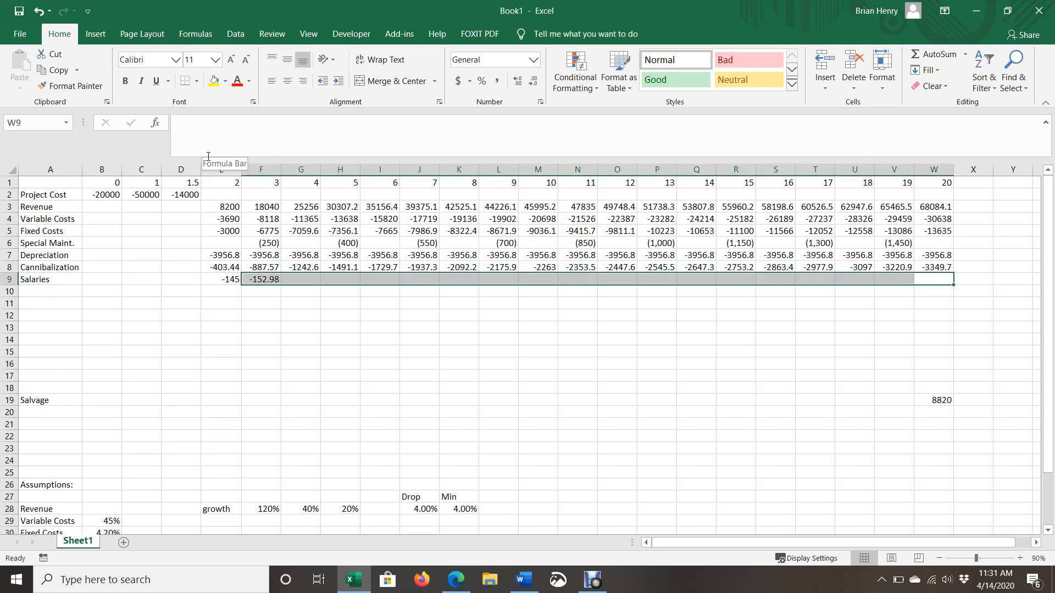
key(ctrl+r)
- Consult the next assumption in the Word document and add the row label "Taxes" in A16 of the Excel sheet
key(alt+Tab)
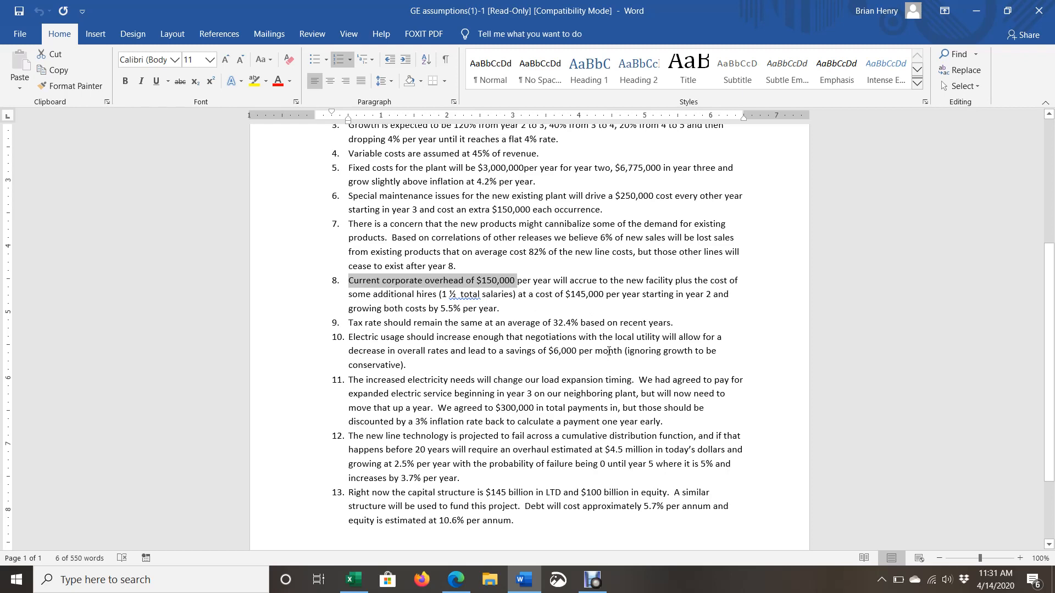
key(alt+Tab)
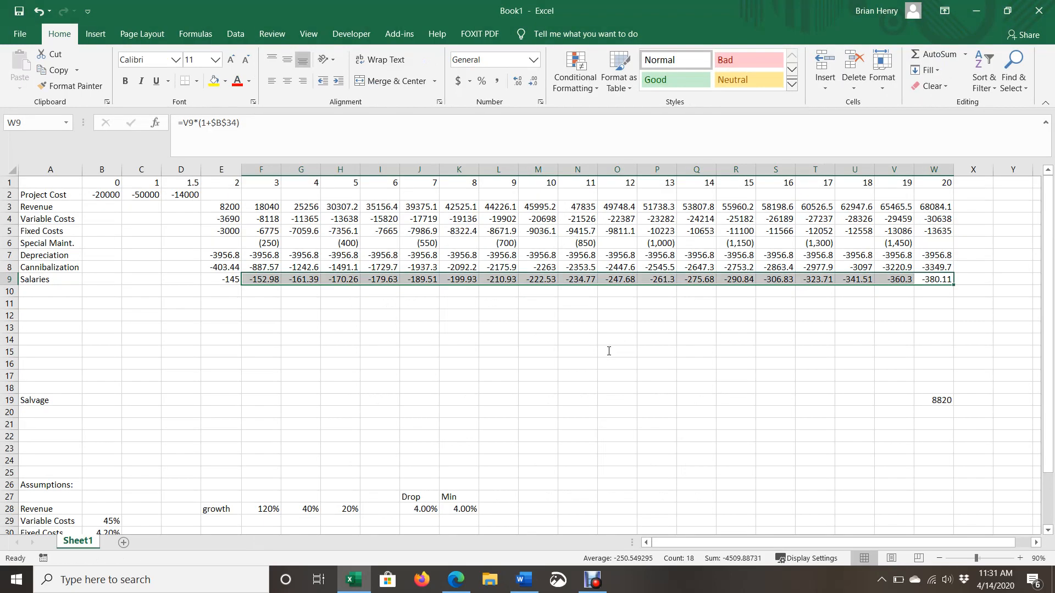
click(62, 365)
text(Tax)
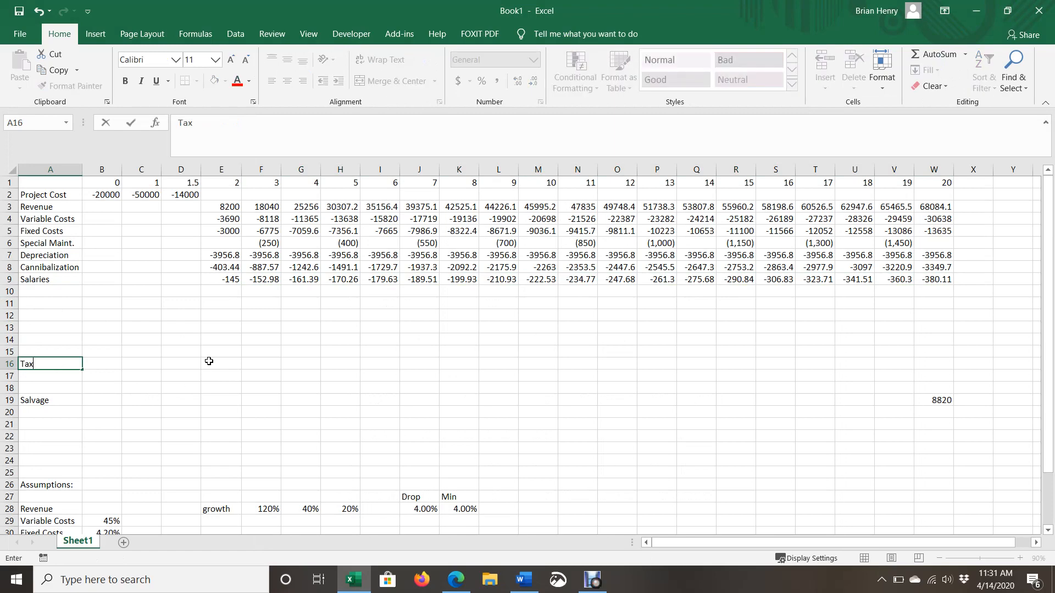
text(es)
key(Return)
- Check the tax rate in the Word document and add the assumption "Tax" in A35 with 32.4% in B35 in Excel
key(alt+Tab)
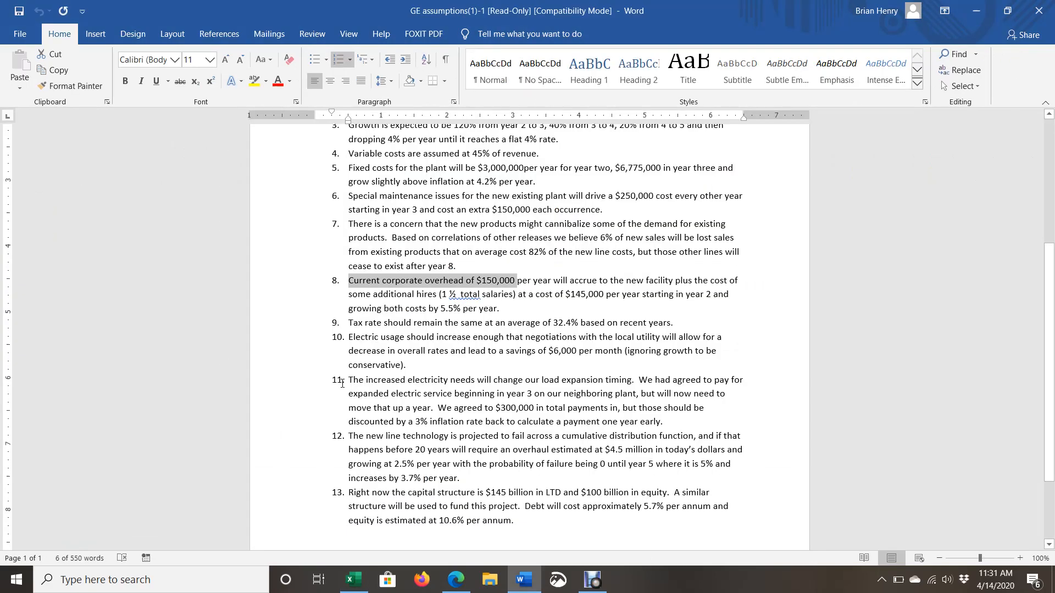
key(alt+Tab)
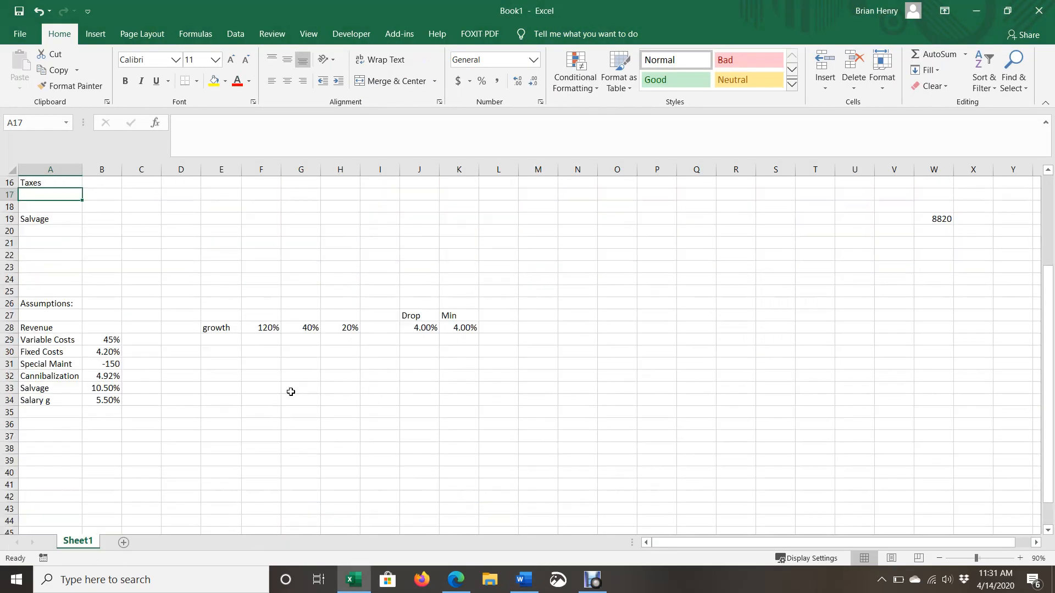
click(76, 413)
text(Ts)
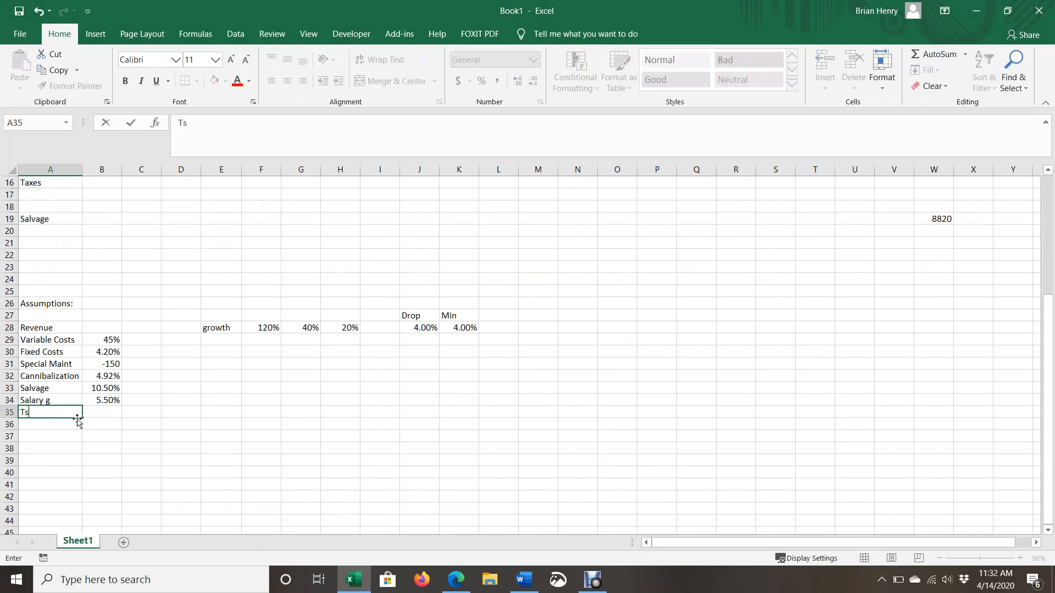
text(x)
key(Tab)
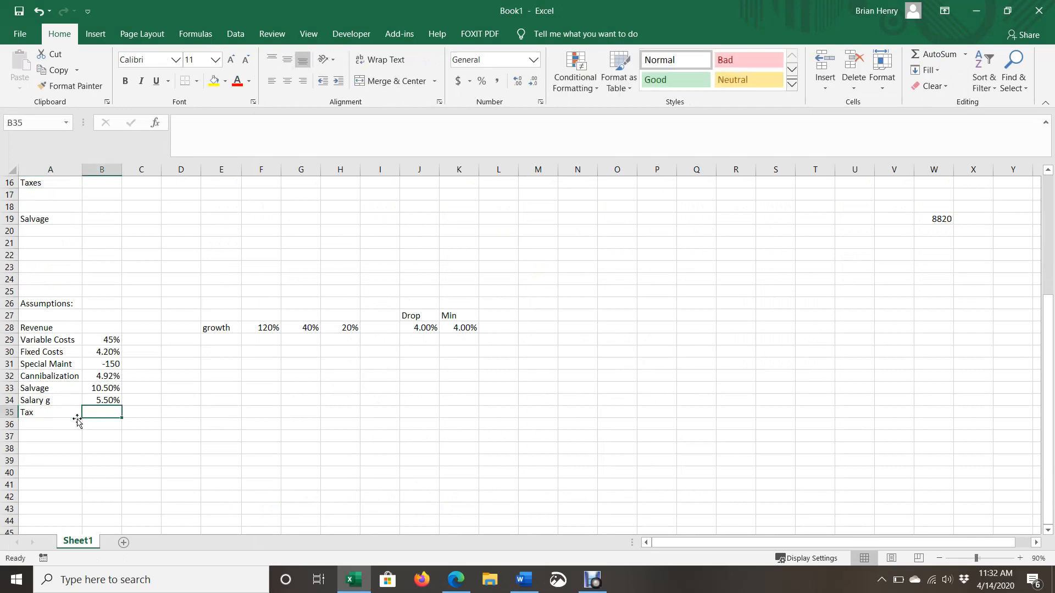
text(32.4%)
key(Return)
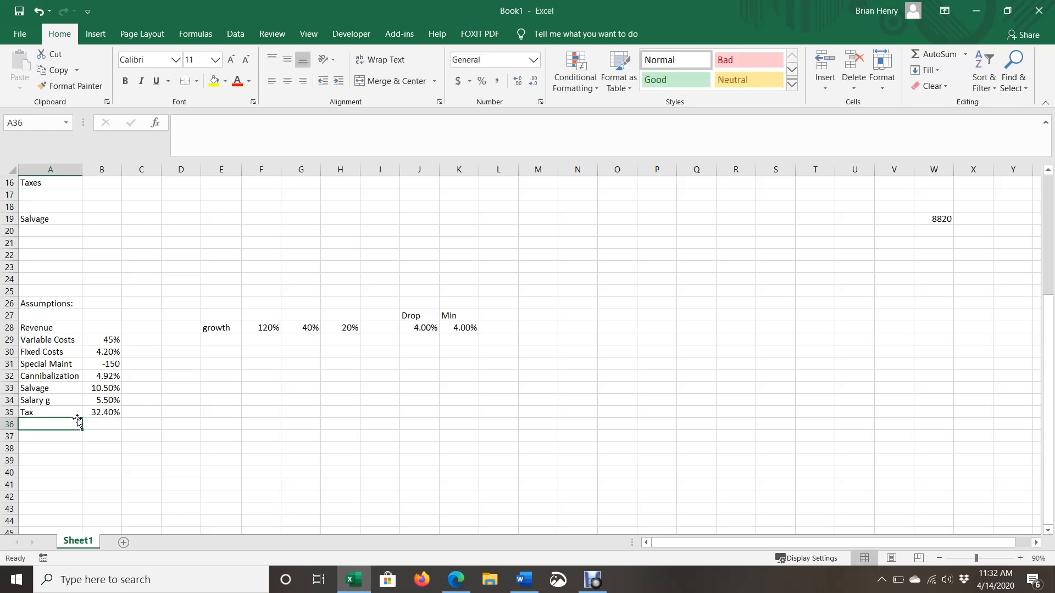
- Consult the electric savings assumption in the Word document and add the label "Electric Use" in A36 of the Excel assumptions
scroll(306, 313, up, 5)
key(alt+Tab)
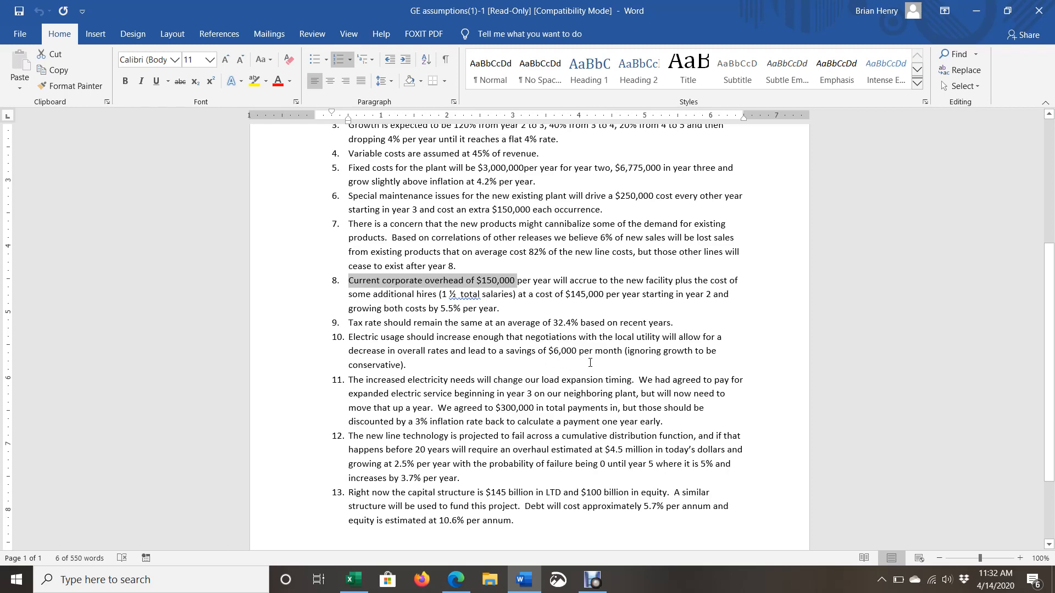
key(alt+Tab)
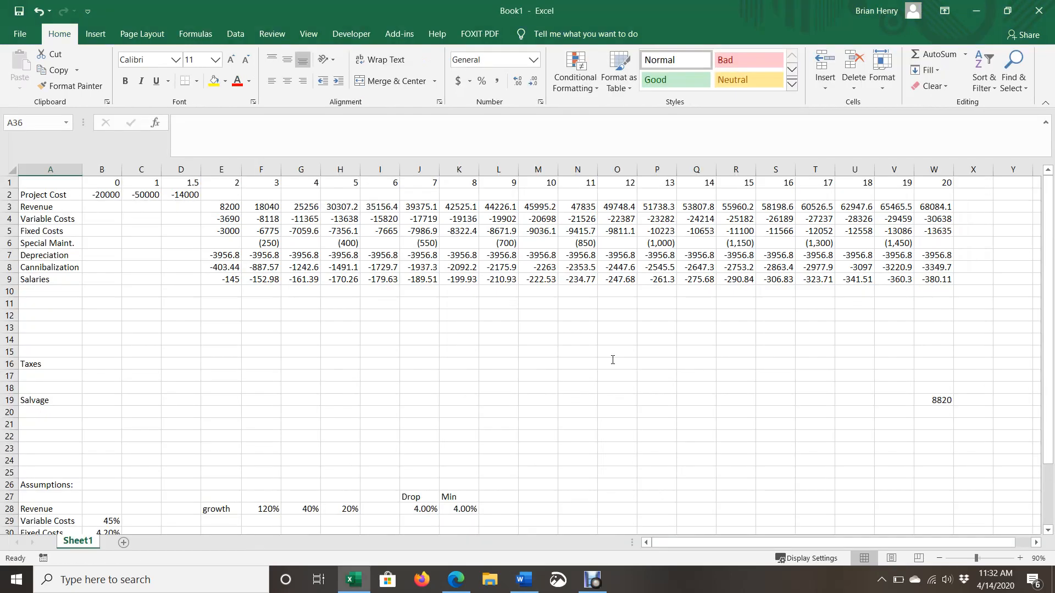
scroll(188, 381, down, 8)
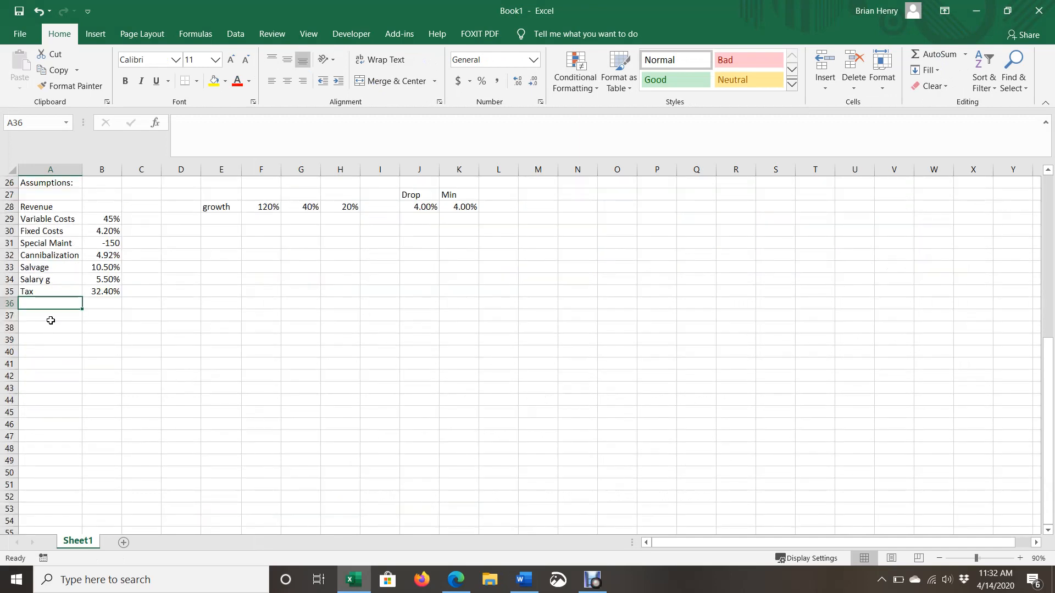
text(Elec)
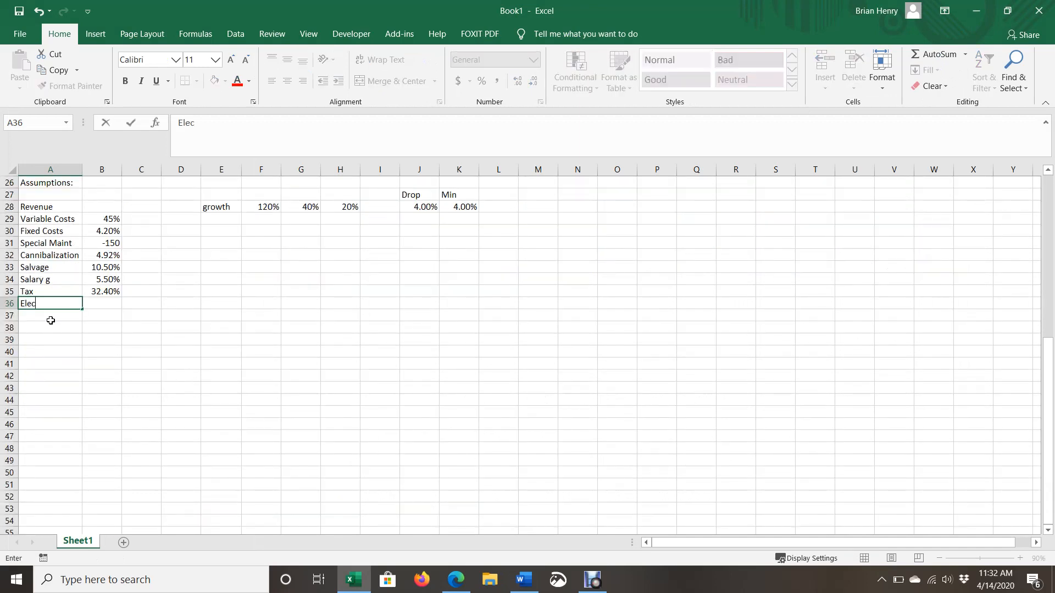
text(tric Use)
key(Return)
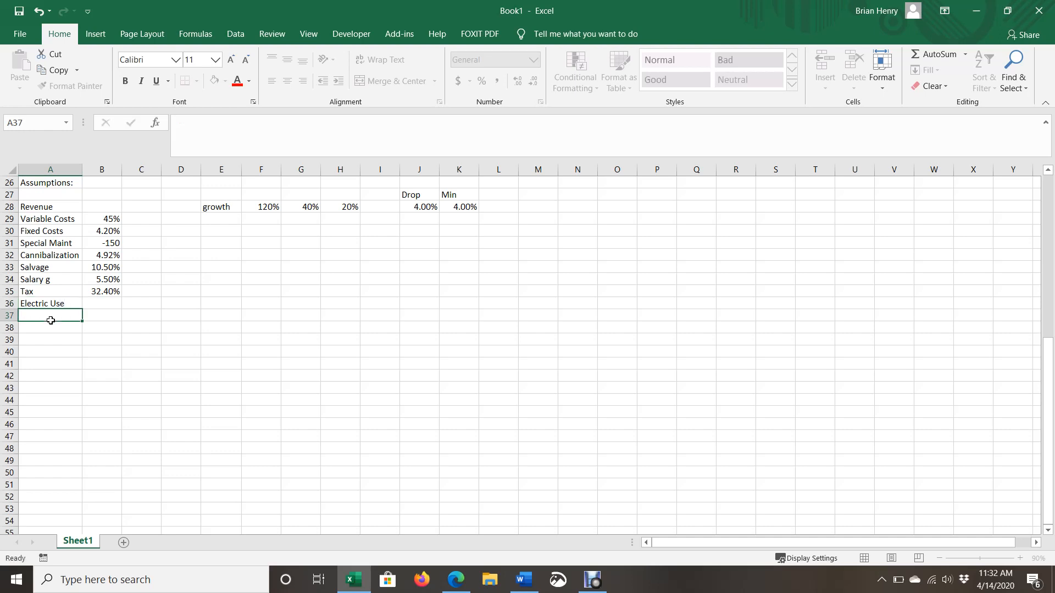
- Enter the annual electric use in B36 with the formula =6000*12
key(Up)
key(Right)
text(60)
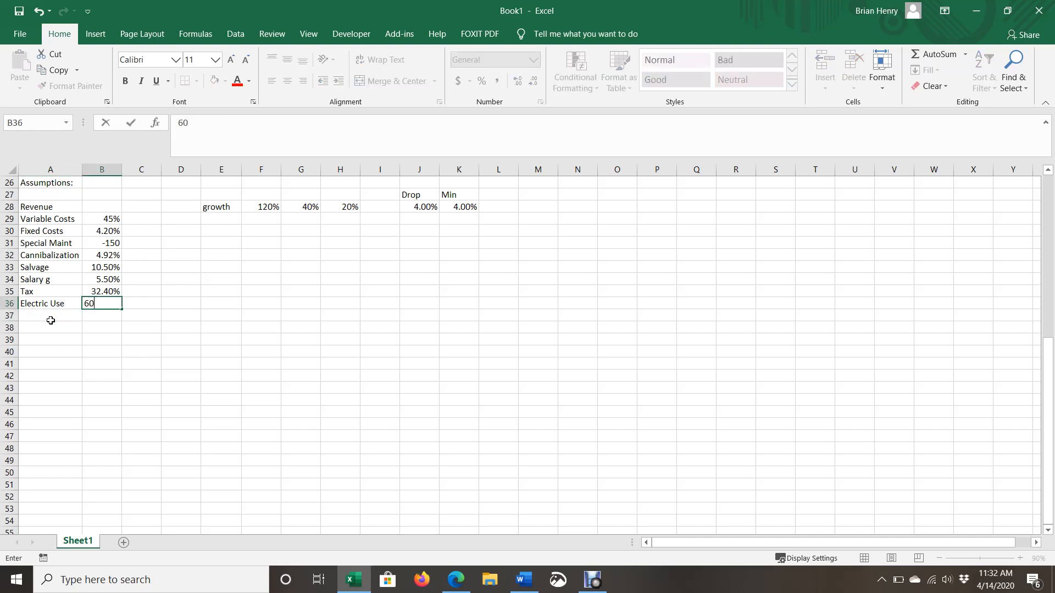
key(BackSpace)
key(BackSpace)
text(=600)
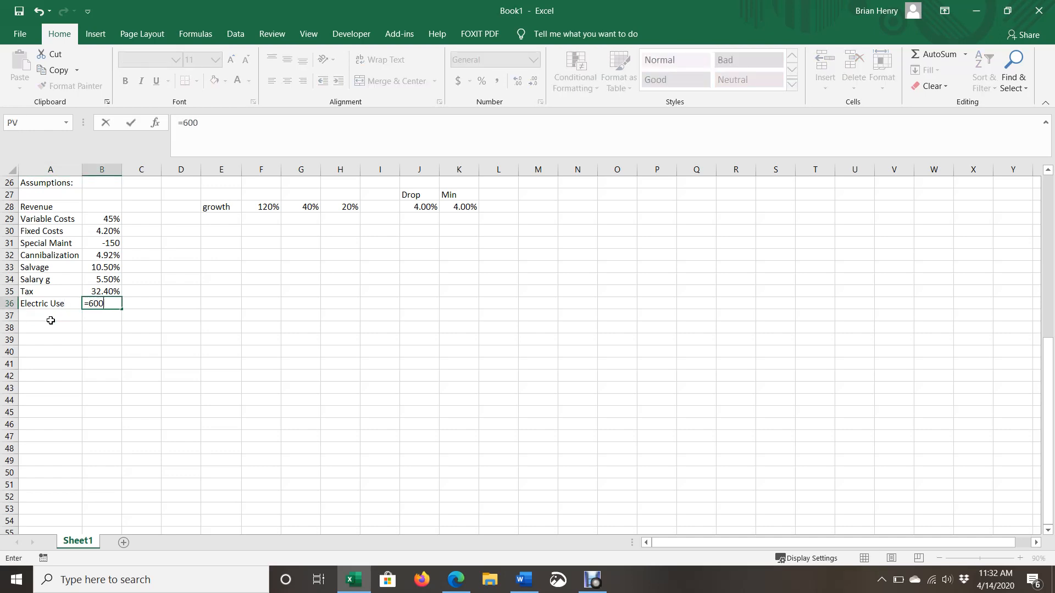
text(0*12))
key(BackSpace)
key(Return)
scroll(88, 319, down, 2)
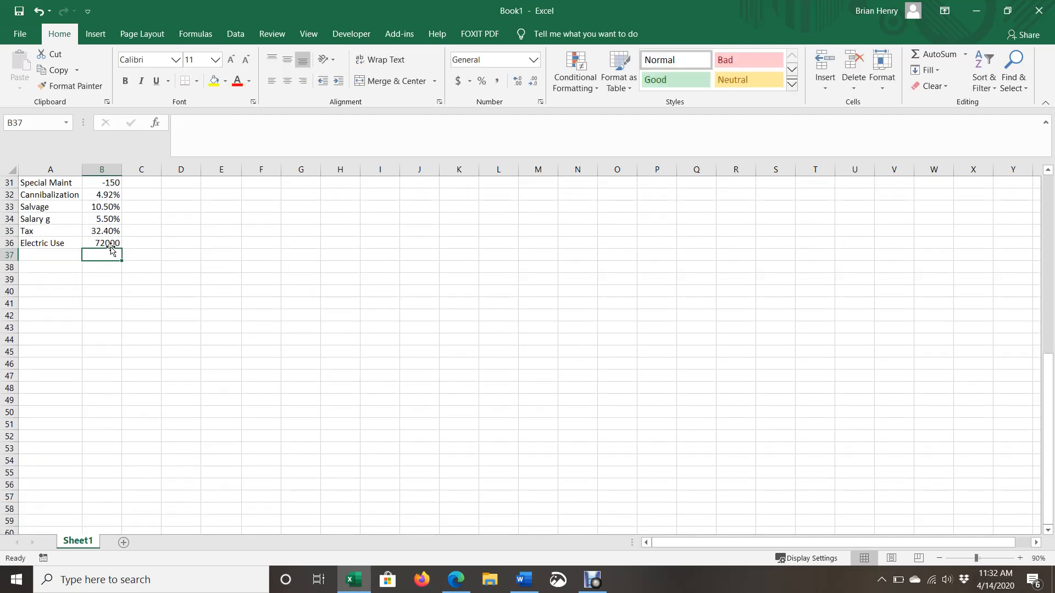
- Rescale the Electric Use formula in B36 to thousands by changing it to =6*12
key(Up)
click(184, 123)
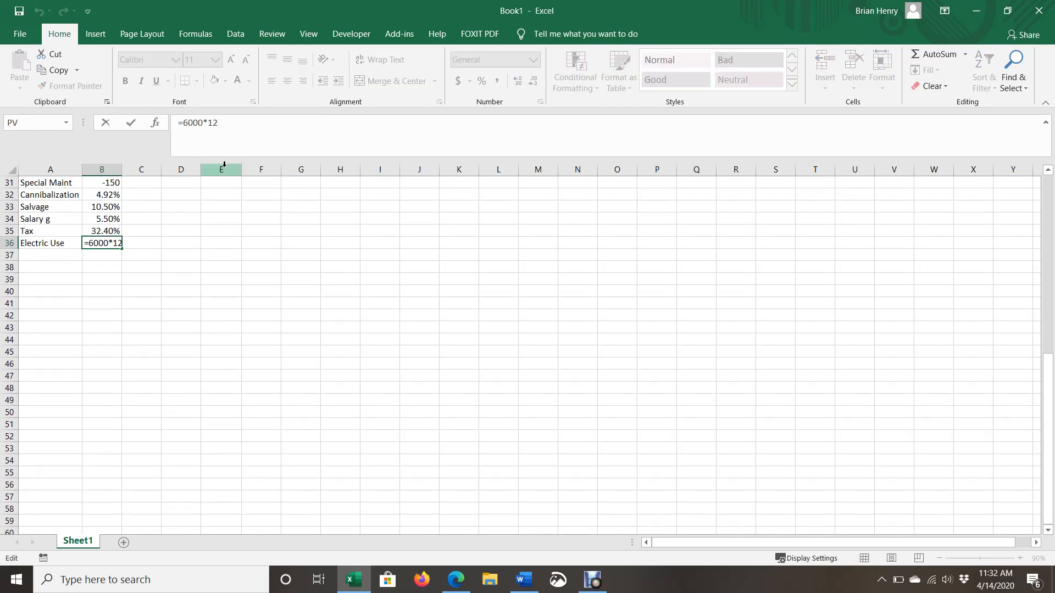
key(Delete)
key(Delete)
key(Delete)
key(Return)
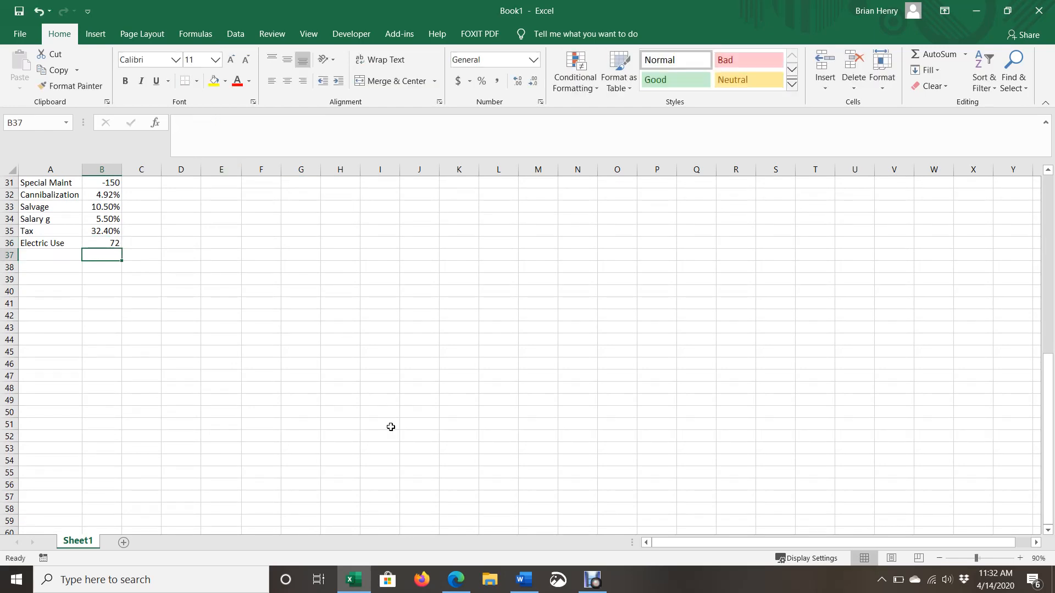
- Add the row label "Electric Savings" in A10 below Salaries
scroll(322, 367, up, 10)
click(51, 291)
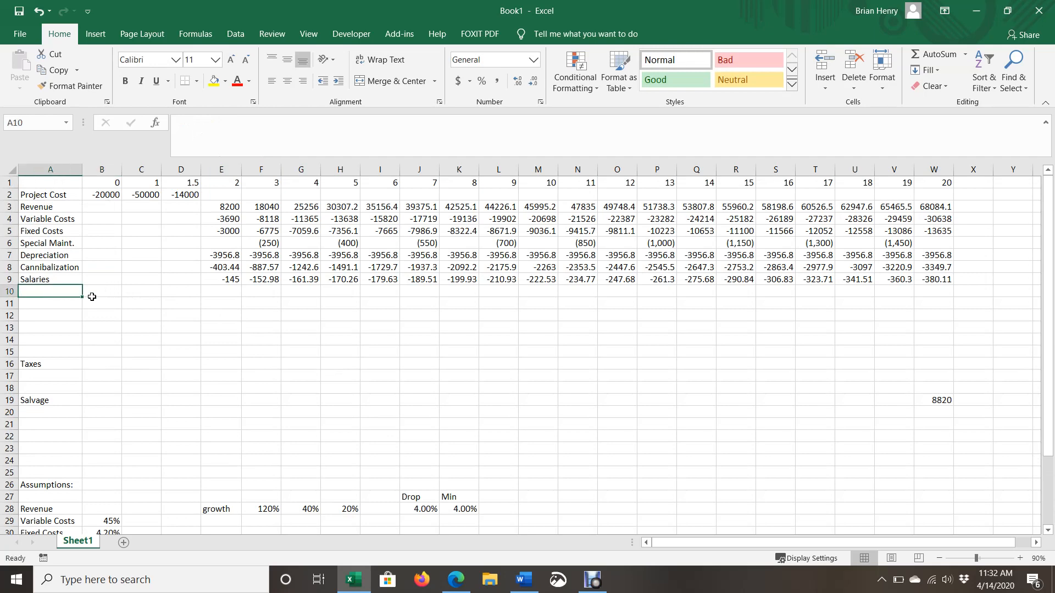
text(Eel)
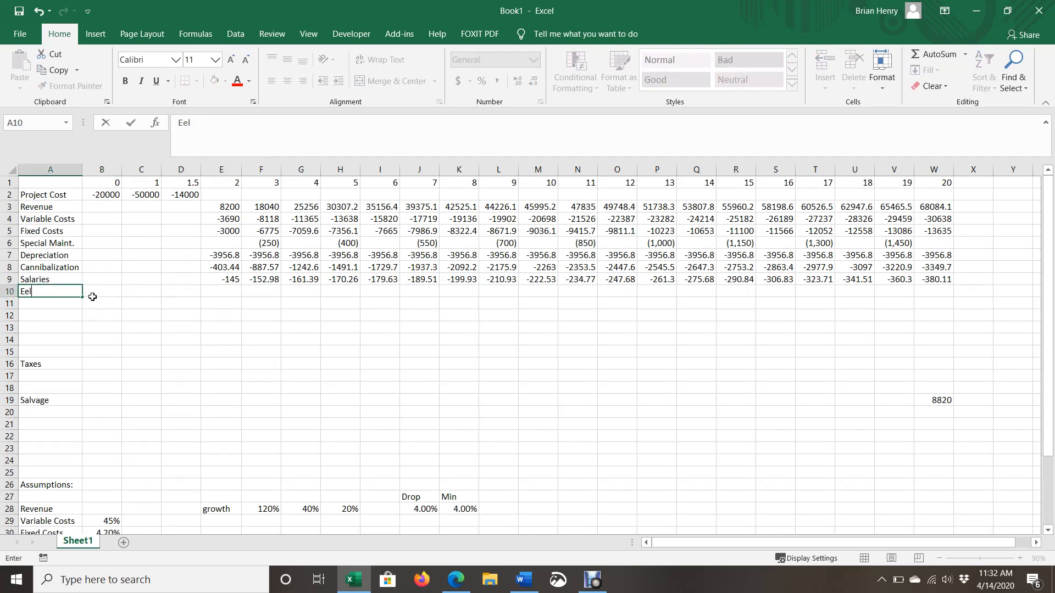
text(ctric Savings)
- Calculate the year 2 electric savings in E10 as half the Electric Use assumption, using =B36/2
key(Tab)
key(Tab)
key(Tab)
key(Tab)
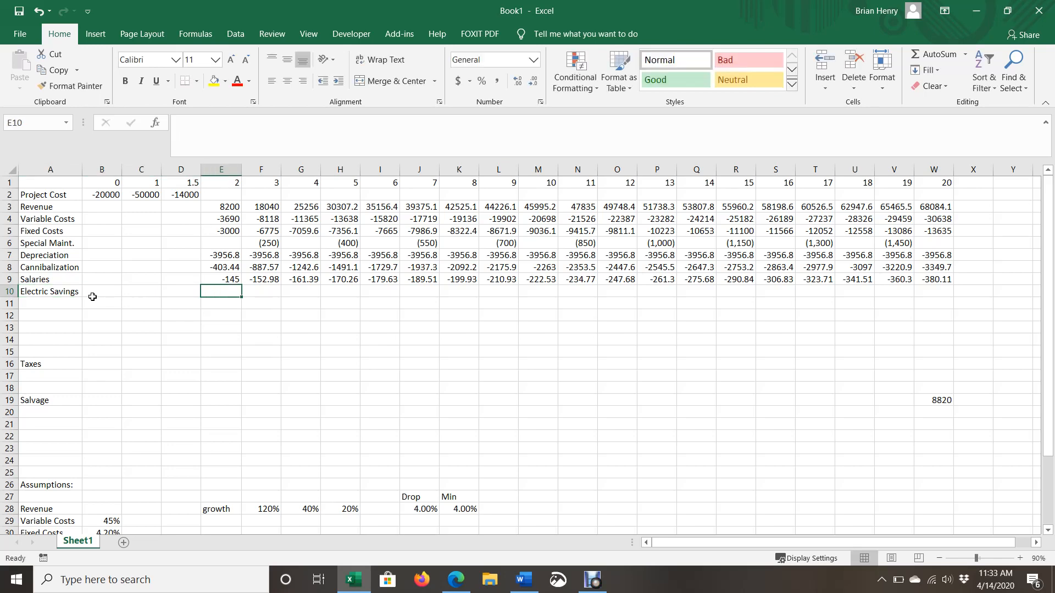
text(=)
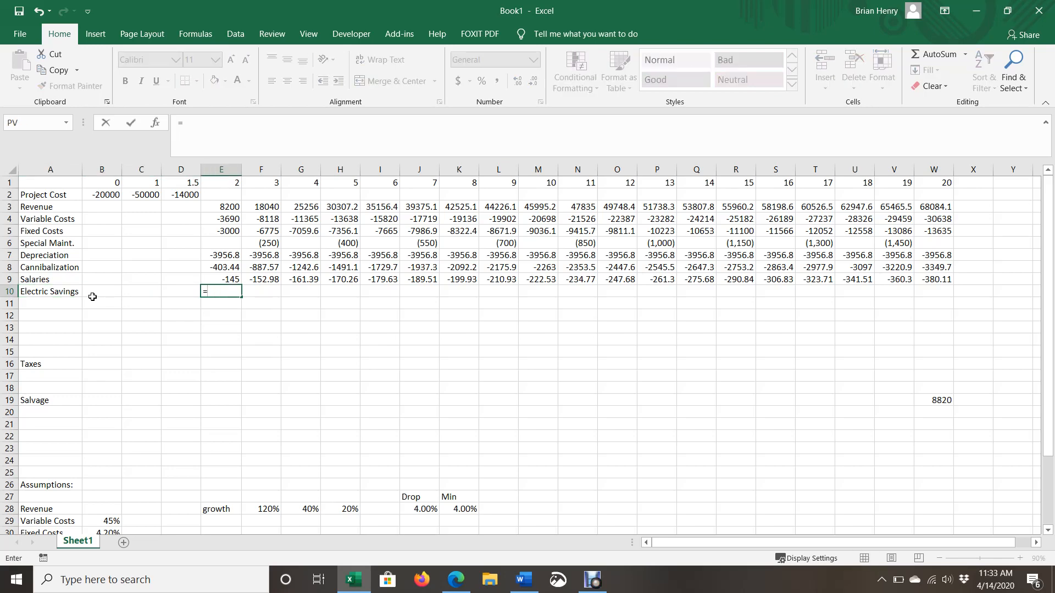
scroll(92, 297, down, 3)
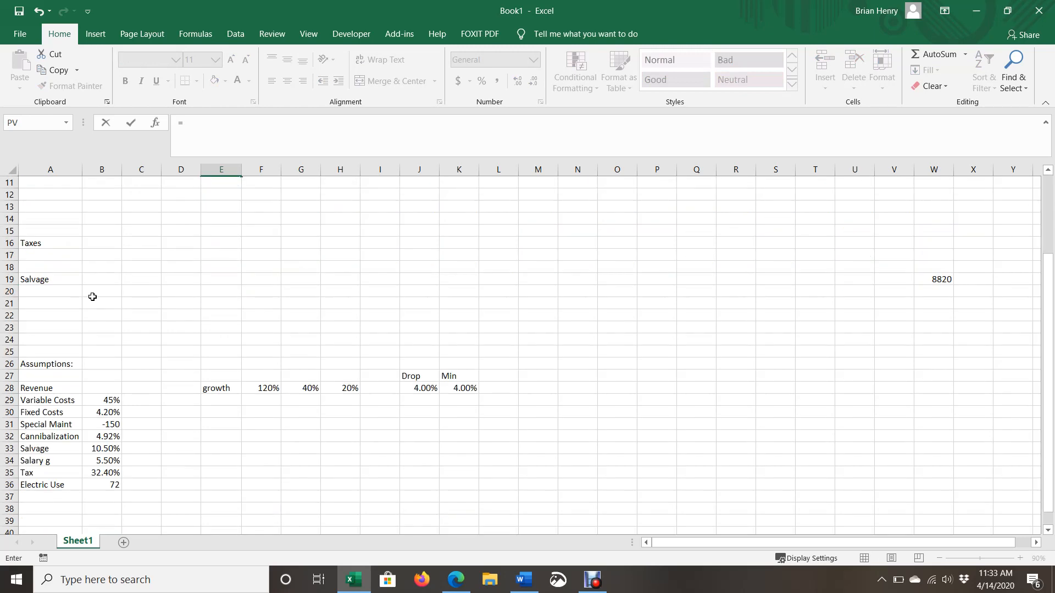
click(107, 481)
text(/2)
key(Return)
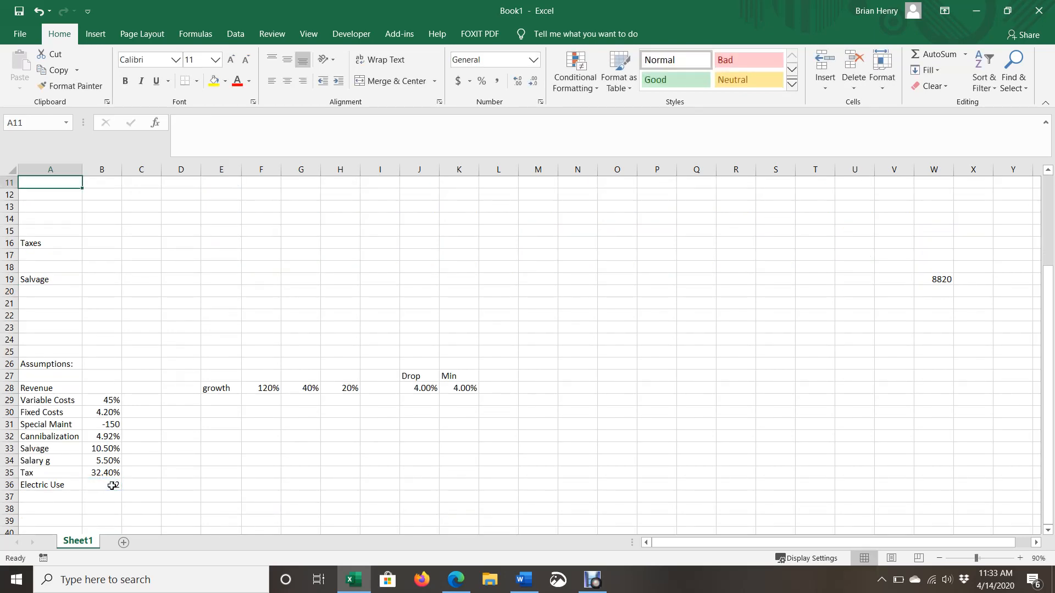
- Link the year 3 electric savings in F10 to the full Electric Use assumption in B36
scroll(188, 457, up, 3)
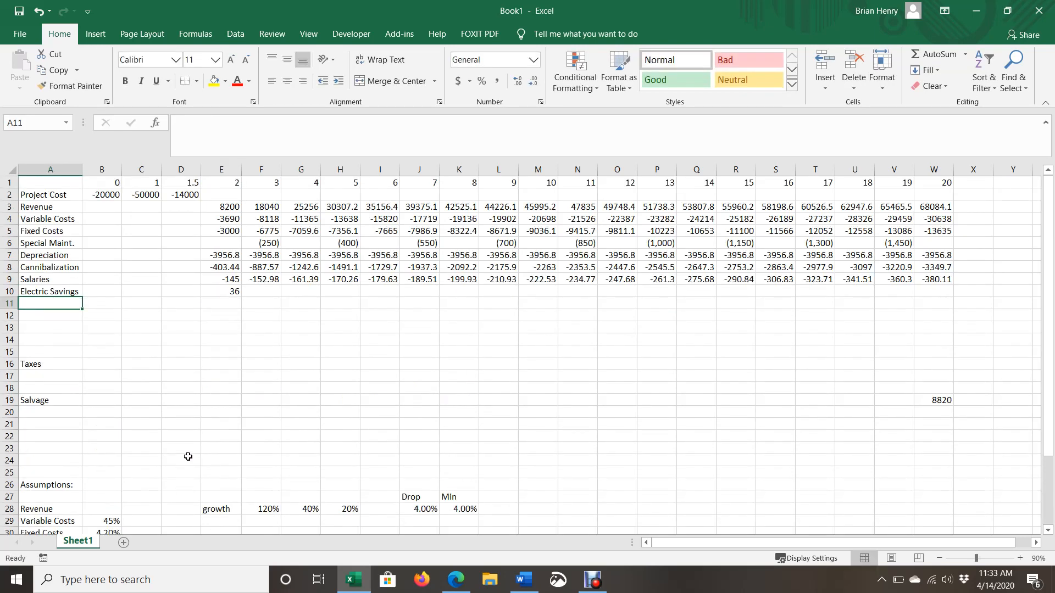
click(255, 294)
text(=)
scroll(230, 421, down, 5)
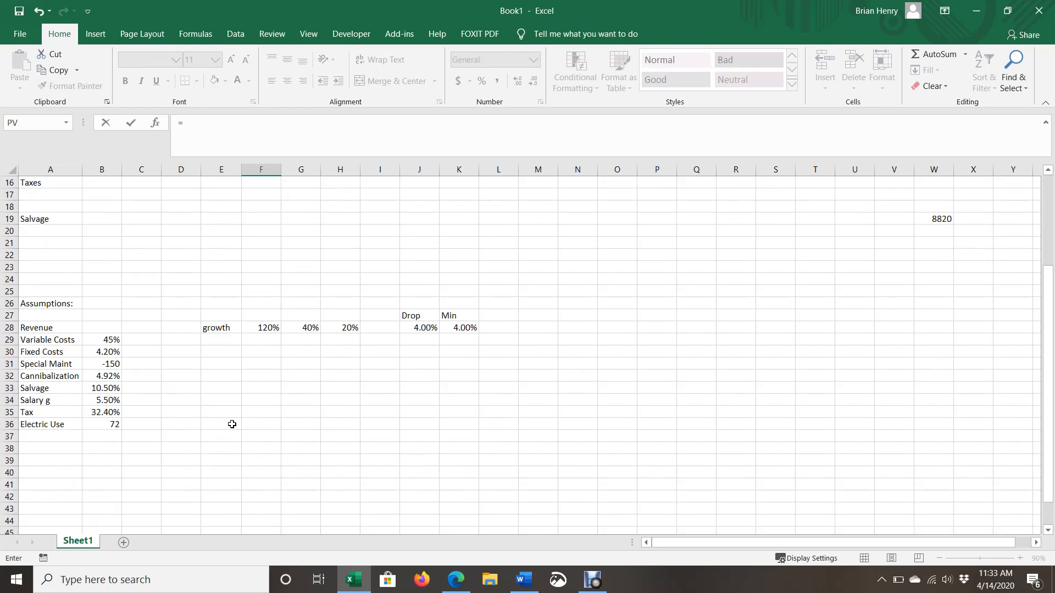
click(119, 428)
key(Return)
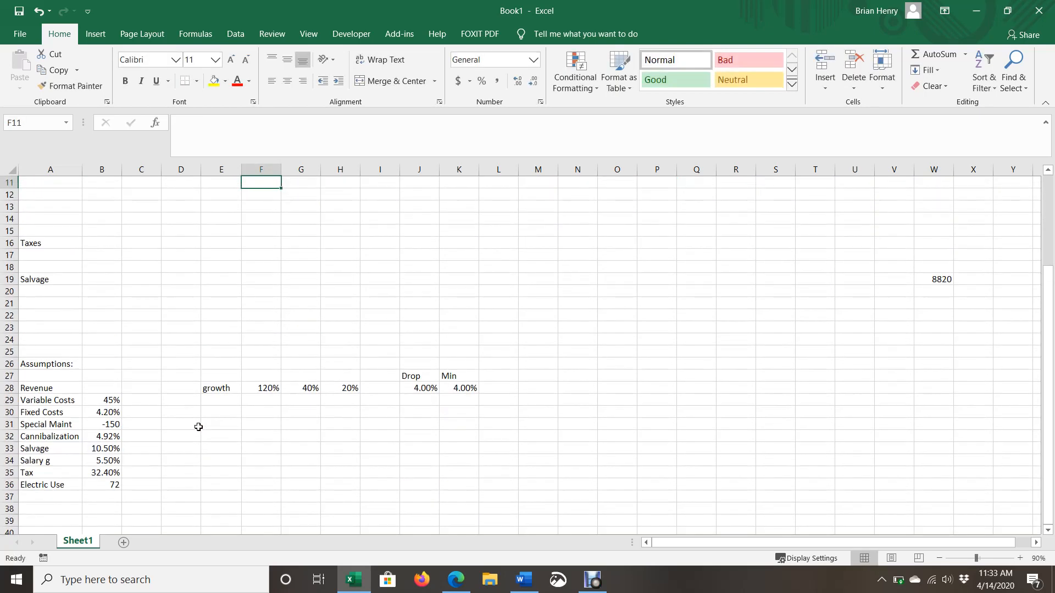
- Set the year 4 electric savings in G10 equal to the prior year with =F10
scroll(198, 427, up, 1)
key(Up)
key(Right)
text(=)
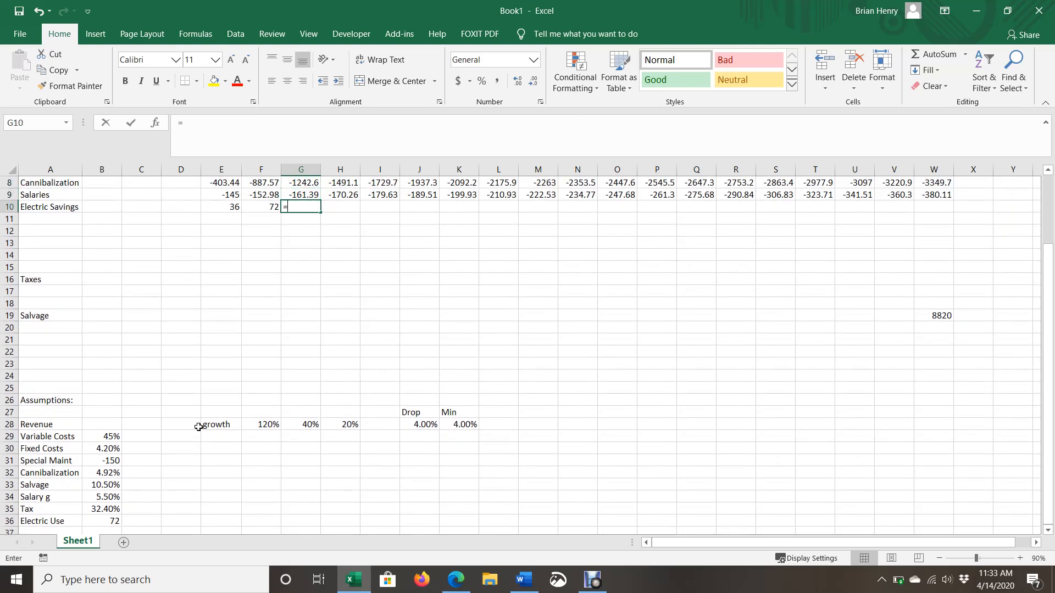
key(Left)
key(Return)
- Fill the Electric Savings formula from G10 across to W10
key(Up)
key(Up)
key(ctrl+Right)
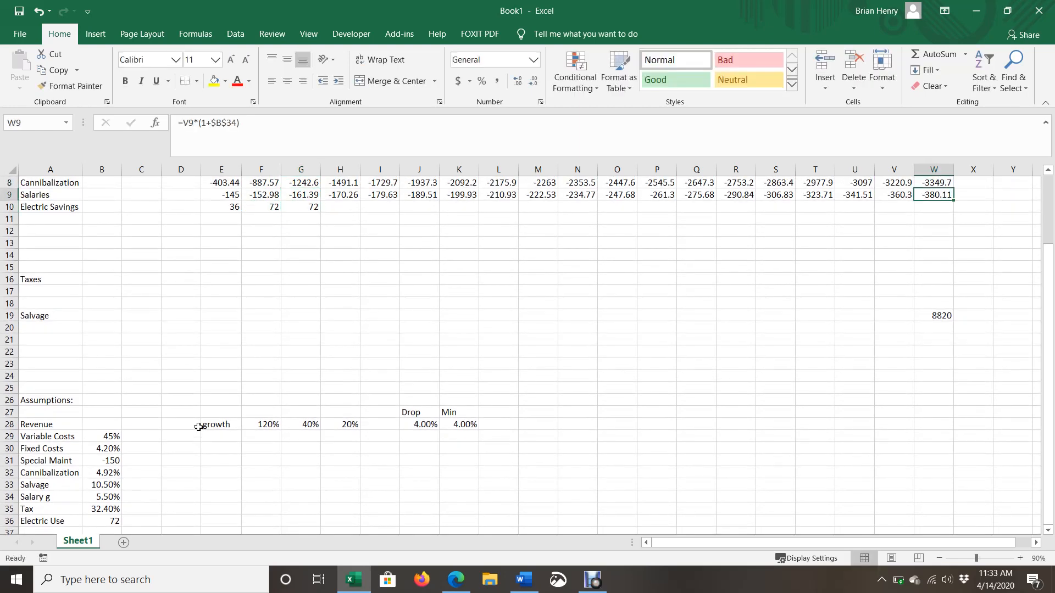
key(Down)
key(ctrl+shift+Left)
key(ctrl+r)
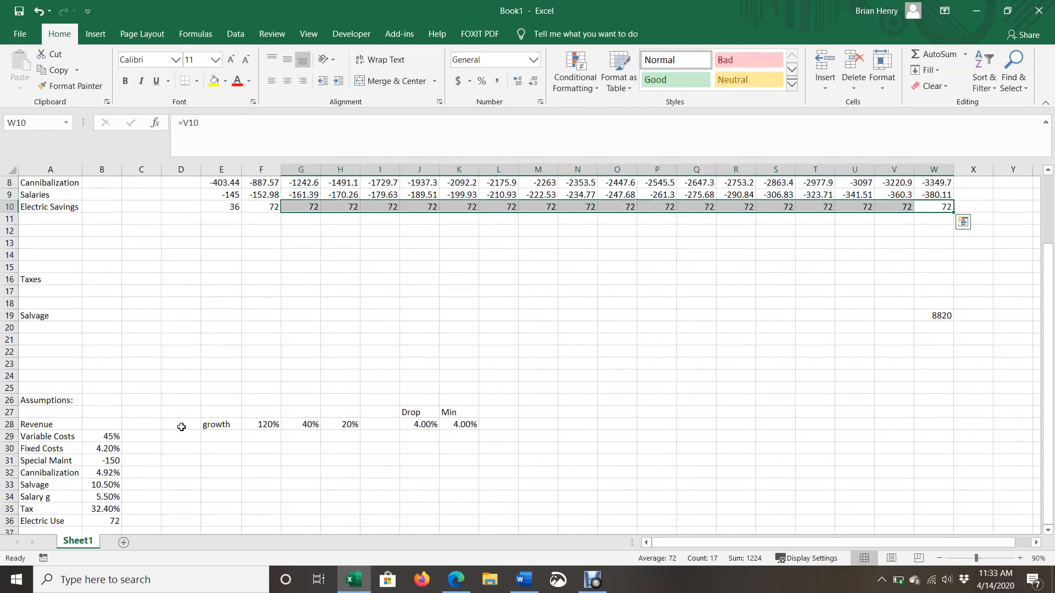
scroll(84, 423, up, 3)
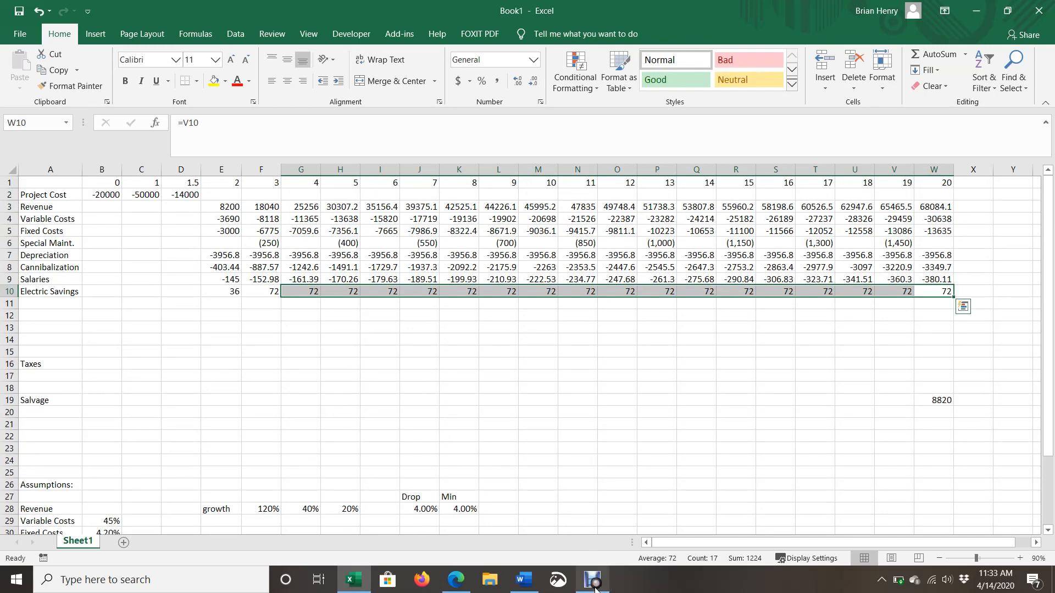
mouse_move(595, 587)
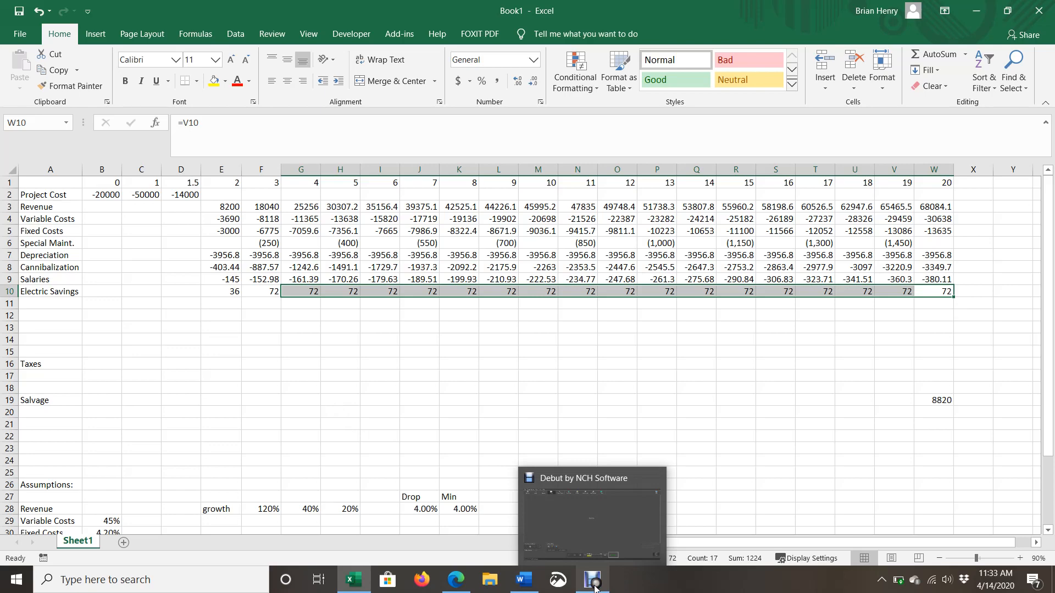
click(595, 585)
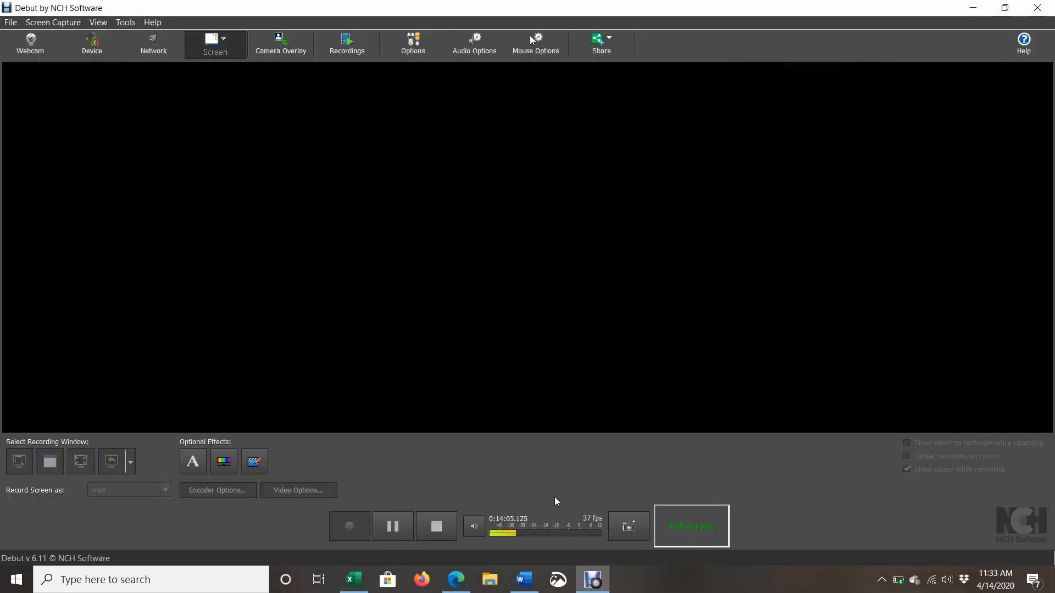